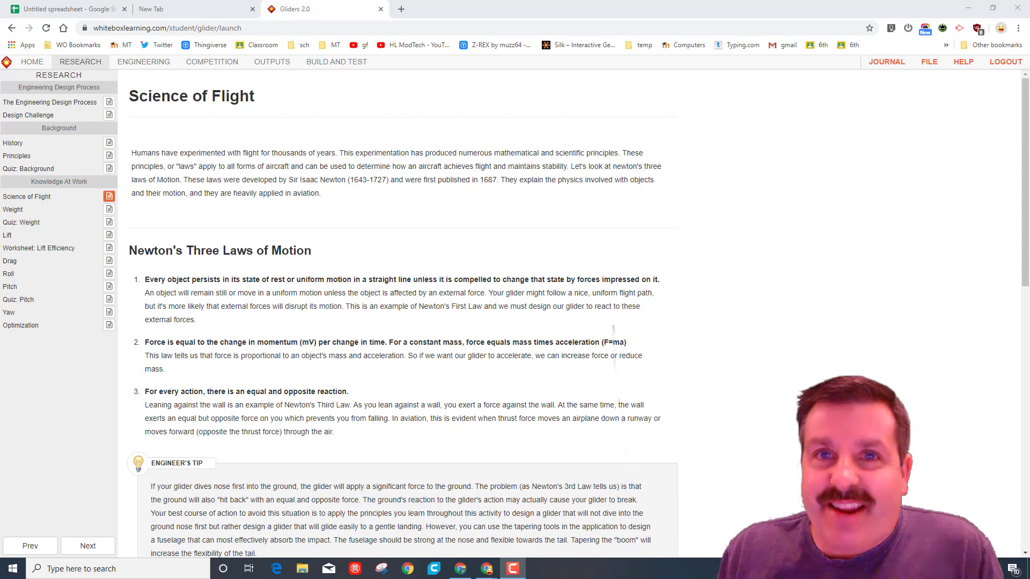
Switch to the blank Google Sheets spreadsheet and rename it Glider Calc 2
left_click(211, 10)
left_click(985, 73)
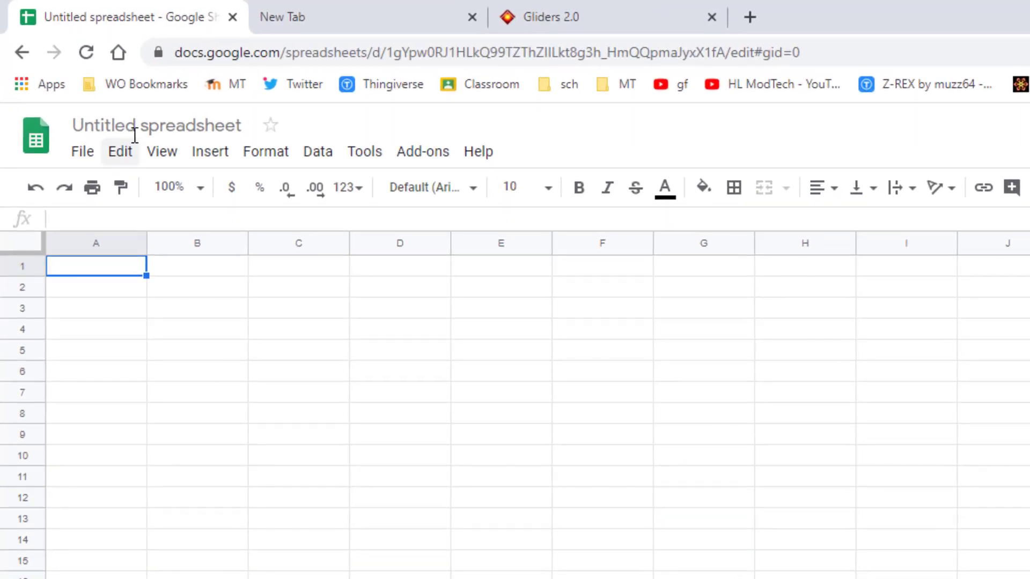
left_click(134, 132)
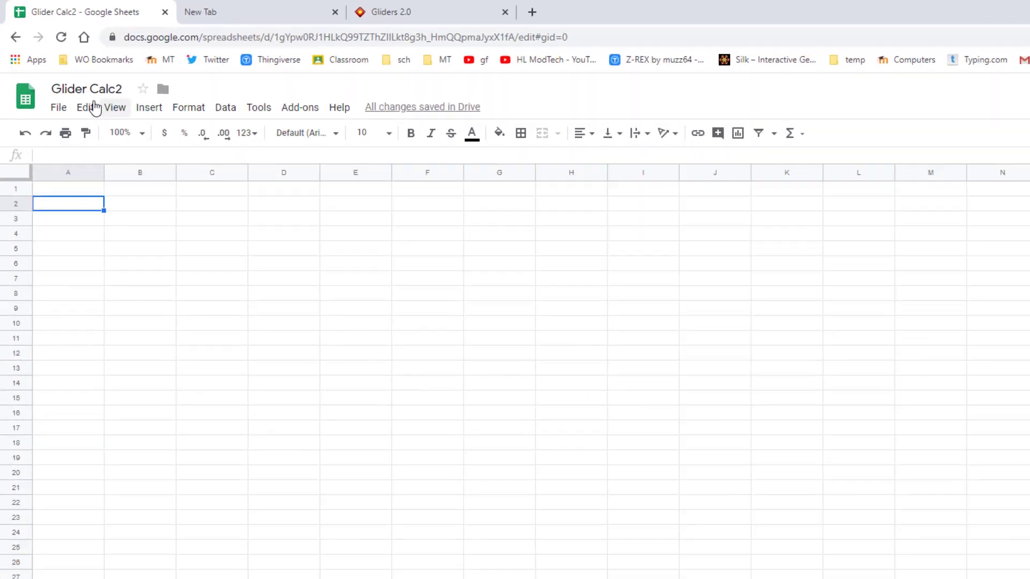
left_click(114, 89)
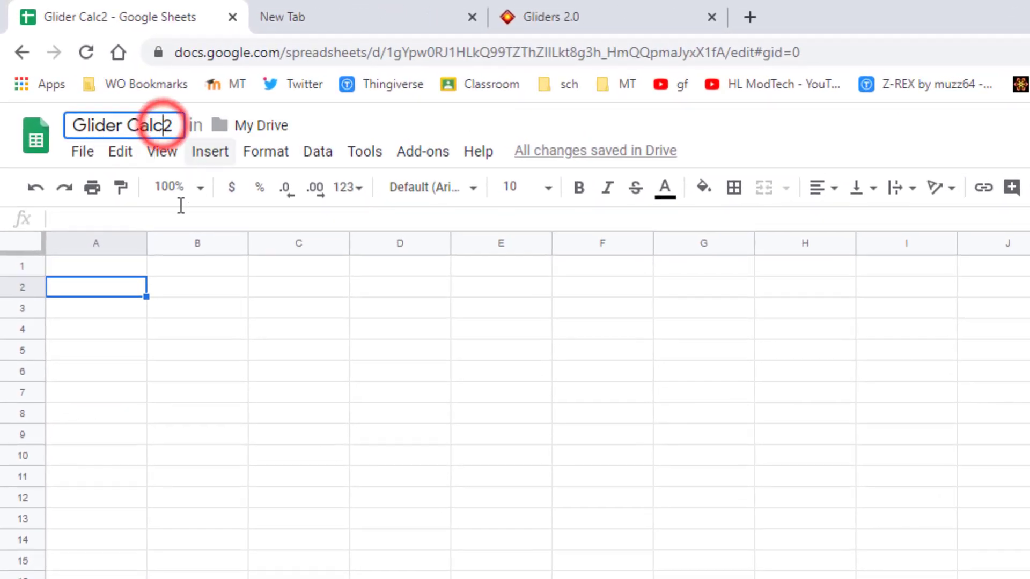
left_click(89, 353)
Merge cells A1 through E1 into one wide title cell
left_click(82, 265)
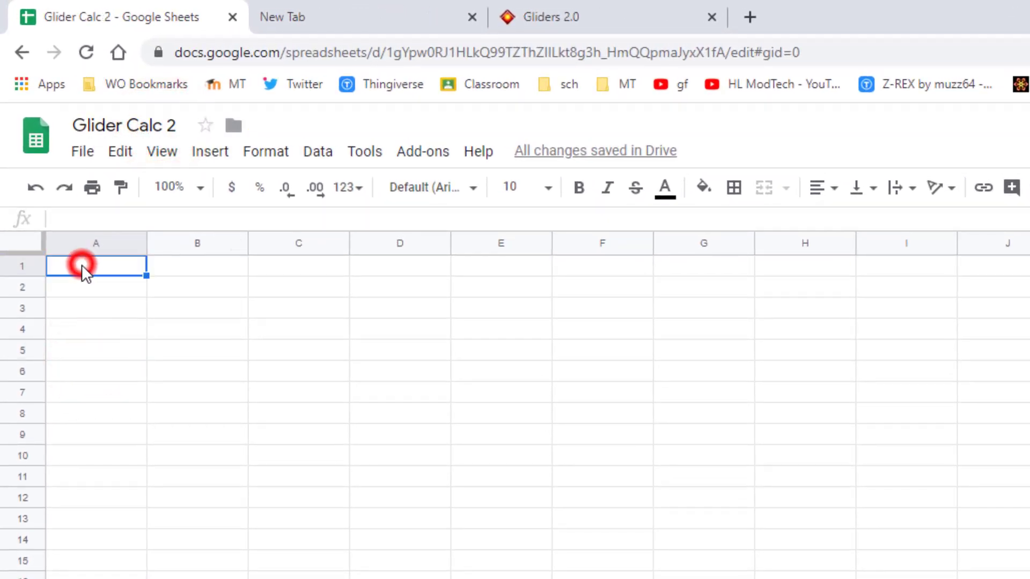
left_click(76, 264)
left_click_drag(191, 248, 493, 263)
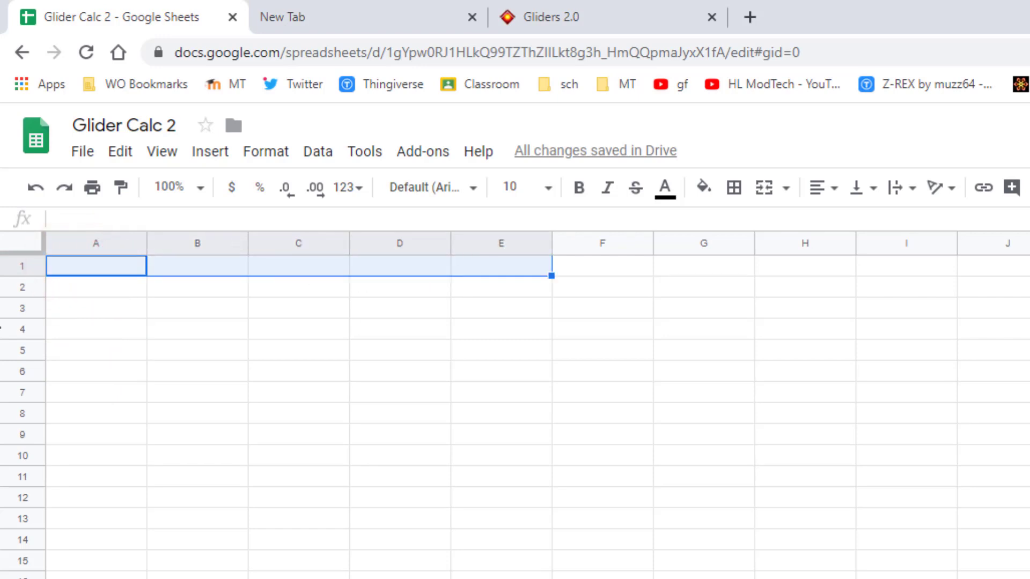
left_click(161, 332)
left_click_drag(115, 267, 526, 266)
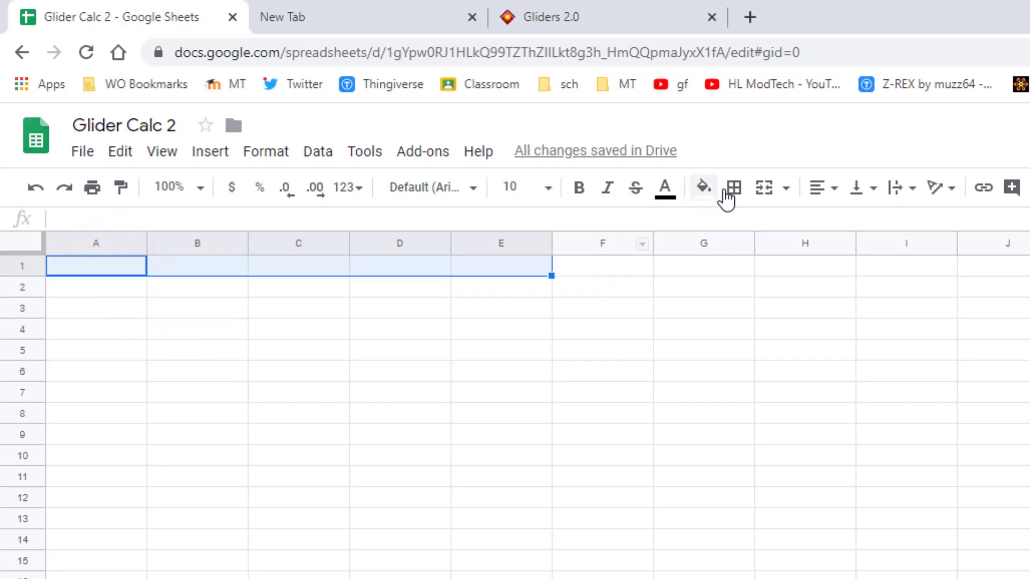
left_click(765, 191)
Enter the title text "Glider Cald 2" in the merged cell A1
type("G")
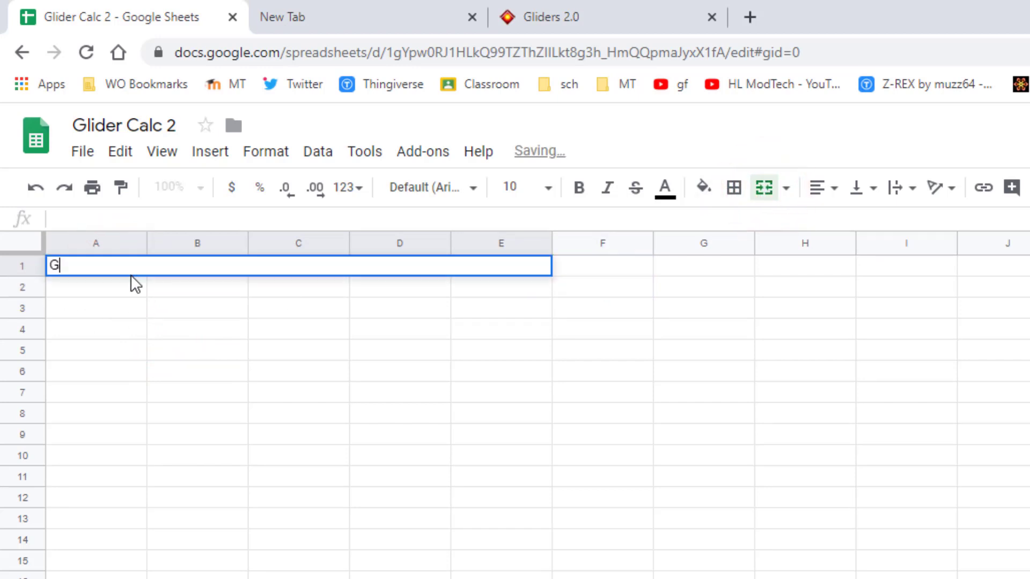
type("lider Cal")
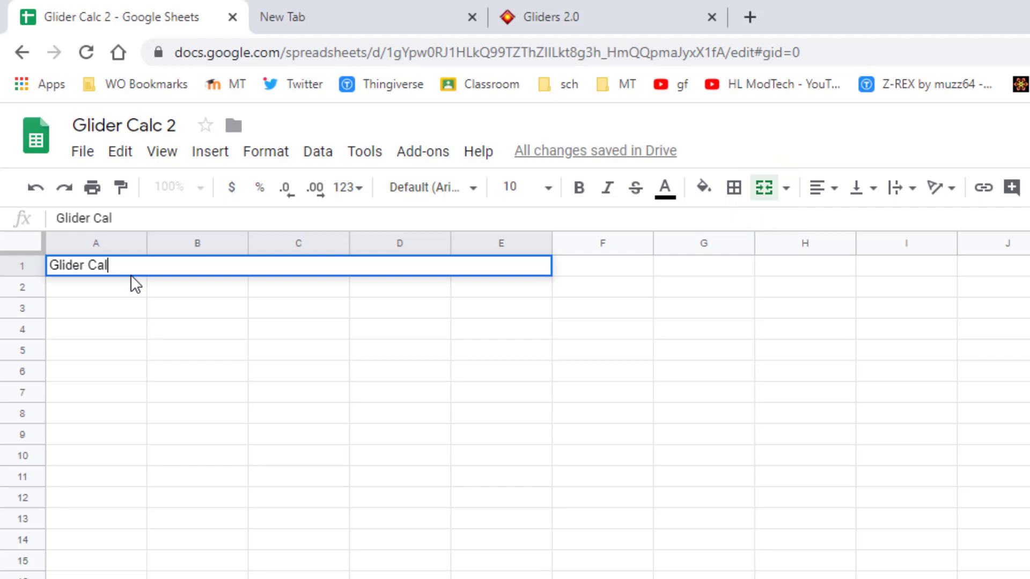
type("d 2")
left_click(146, 275)
left_click(96, 294)
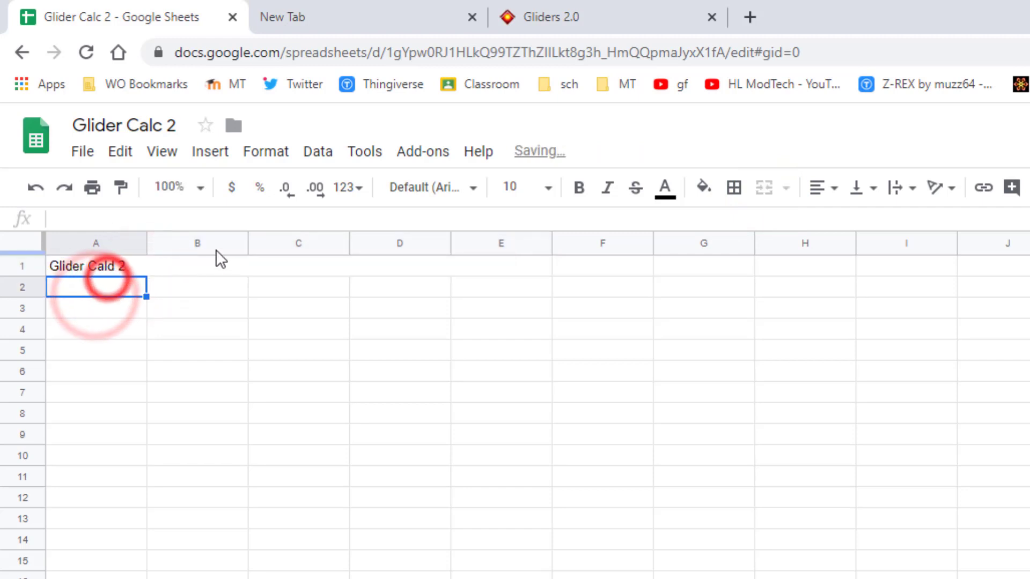
Format the title in the merged cell as bold, size 14 and horizontally centred
left_click(128, 261)
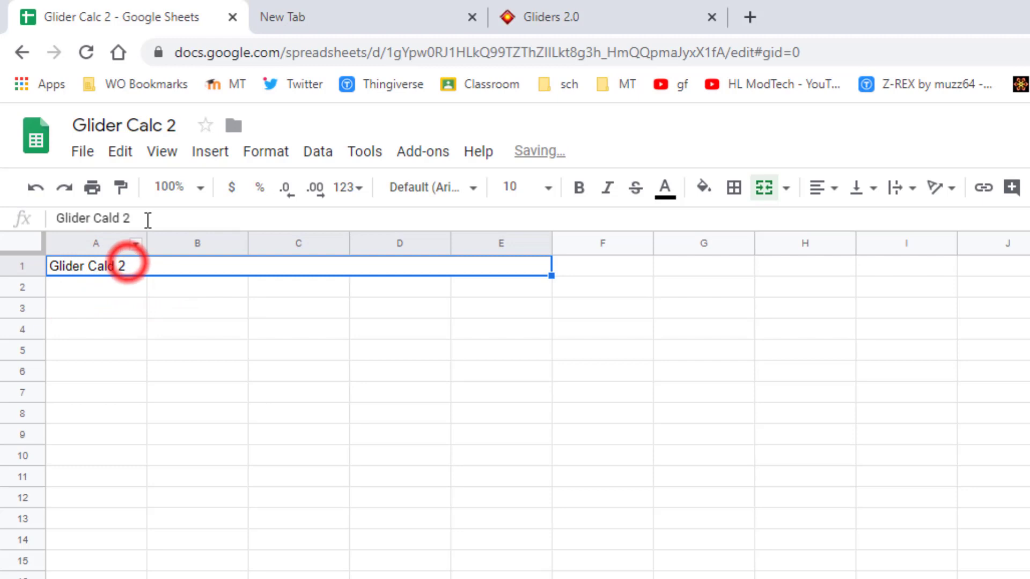
left_click(582, 190)
left_click(548, 188)
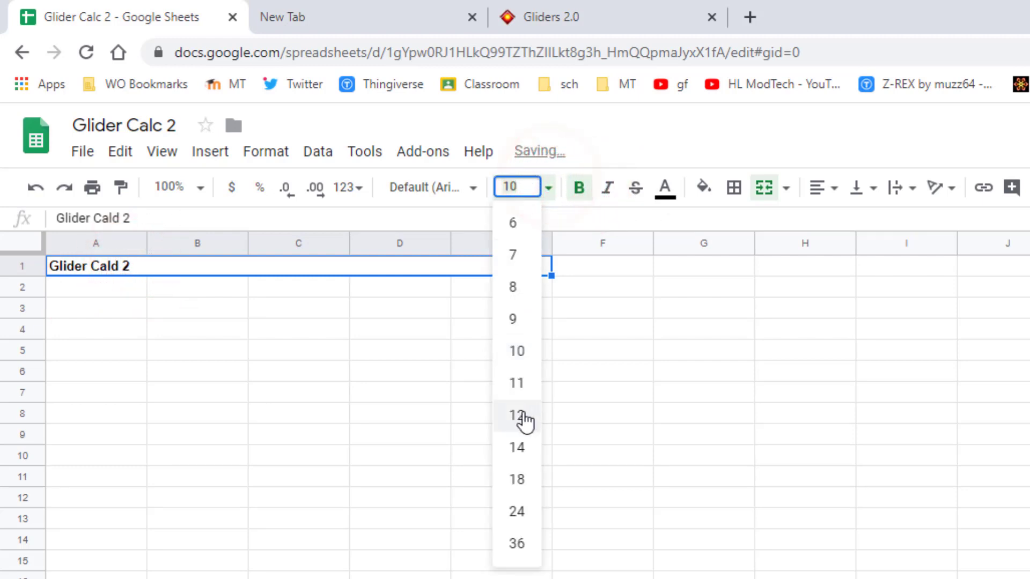
left_click(517, 447)
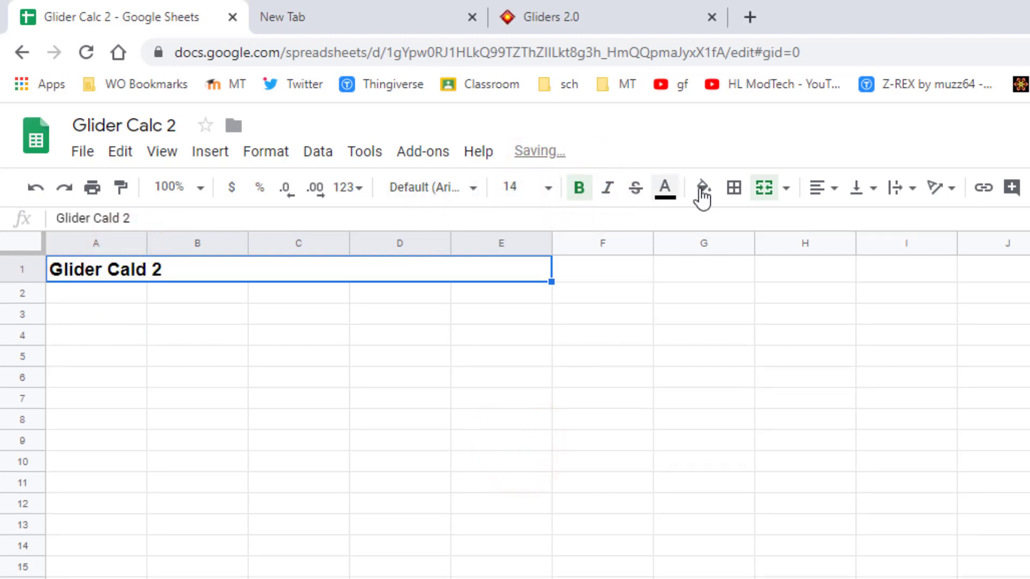
left_click(822, 190)
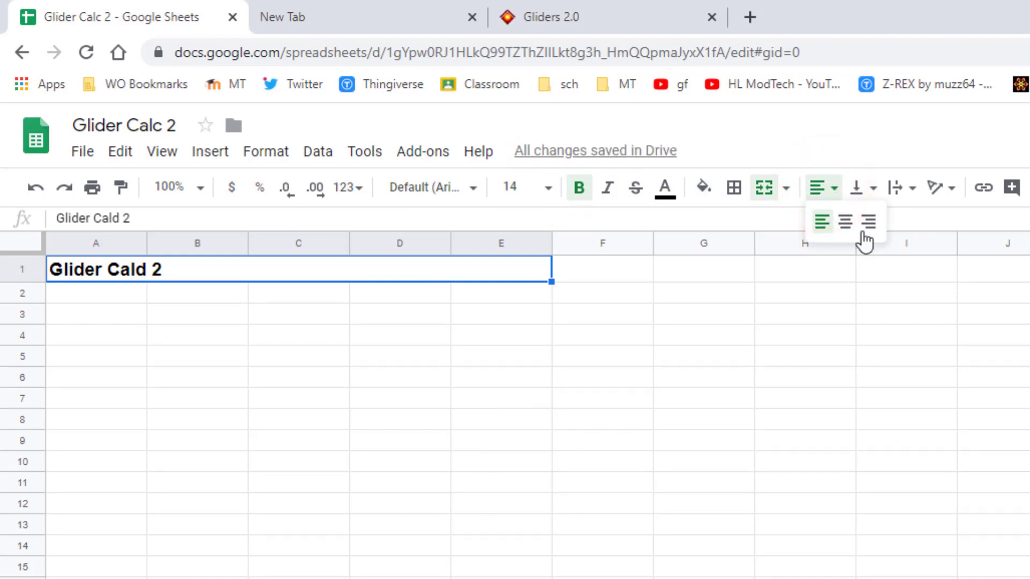
left_click(844, 224)
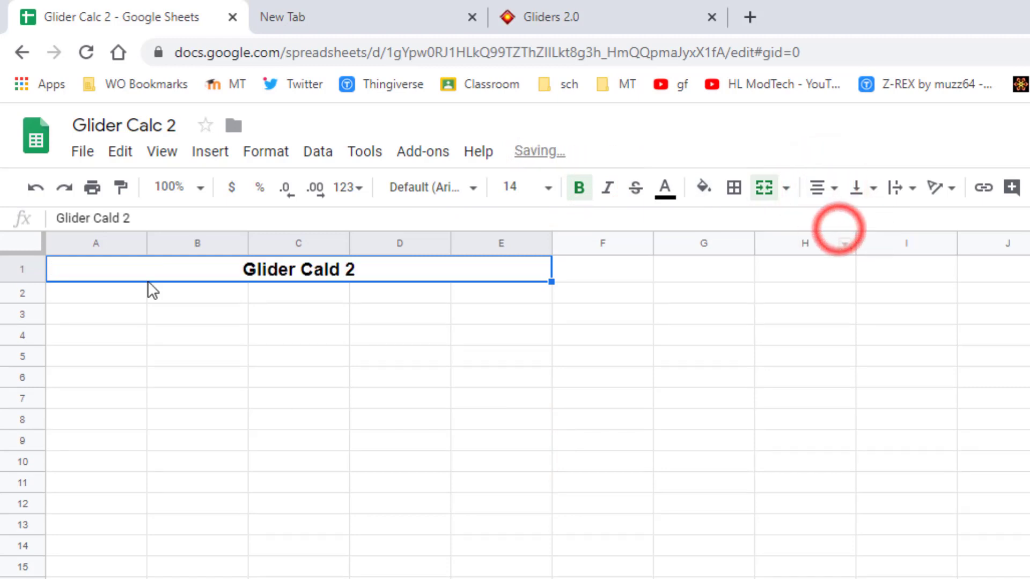
Correct the misspelled sheet title in row 1 to read "Glider Calc 2"
double_click(334, 272)
left_click_drag(331, 269, 349, 269)
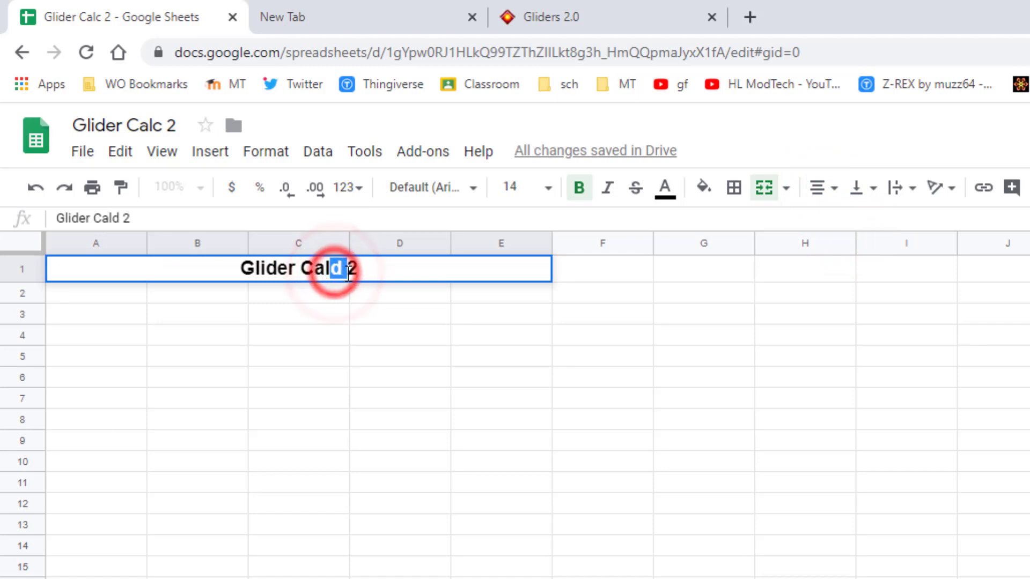
left_click(340, 268)
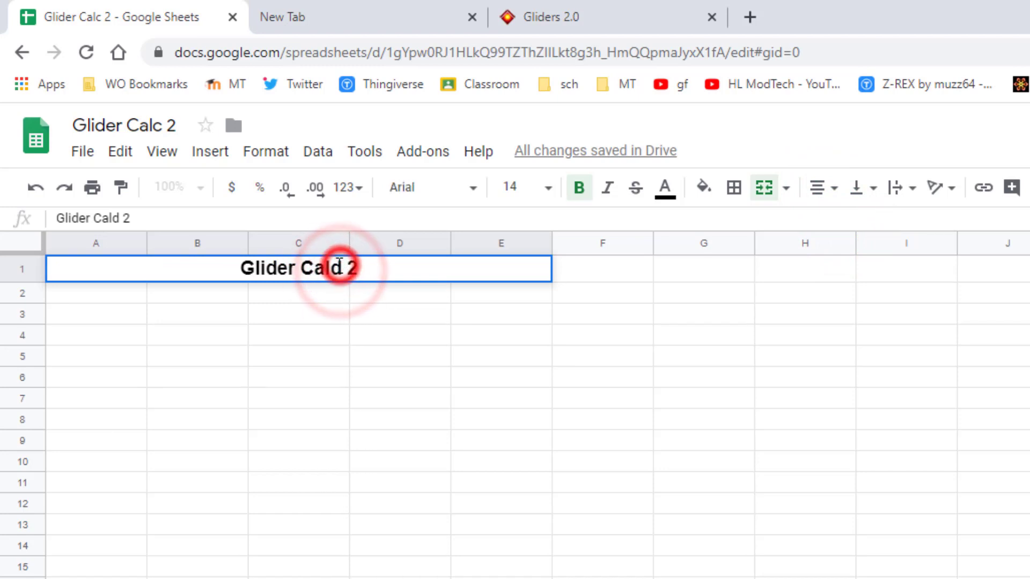
left_click_drag(338, 267, 336, 267)
type("c")
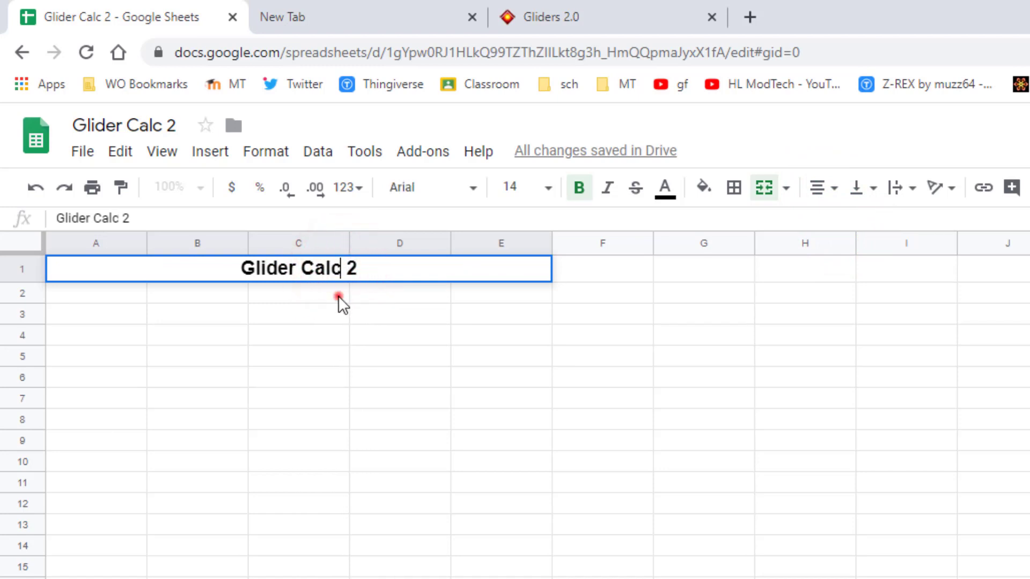
left_click(338, 296)
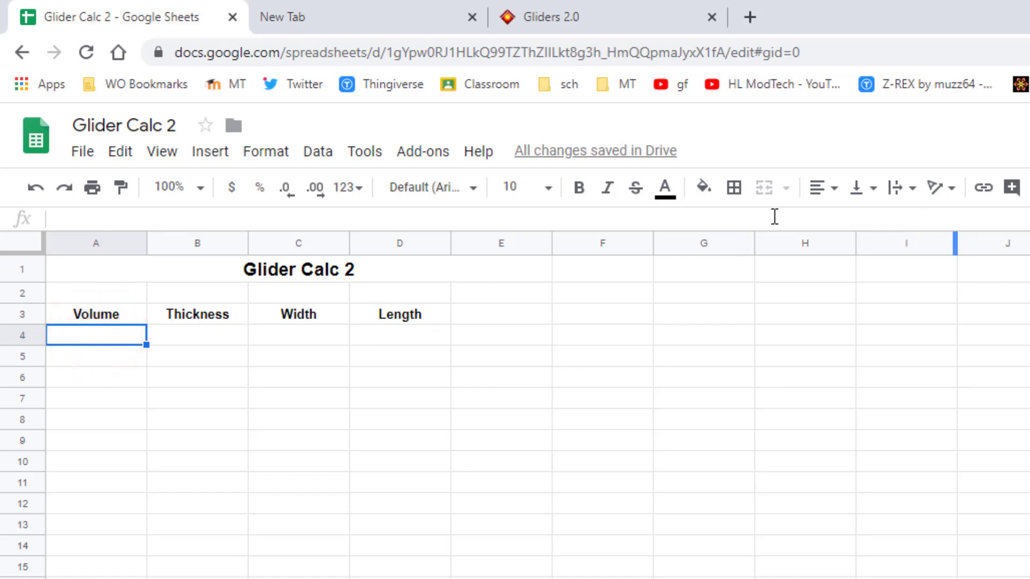
Fill cell A4 below the Volume heading with light blue
left_click(703, 189)
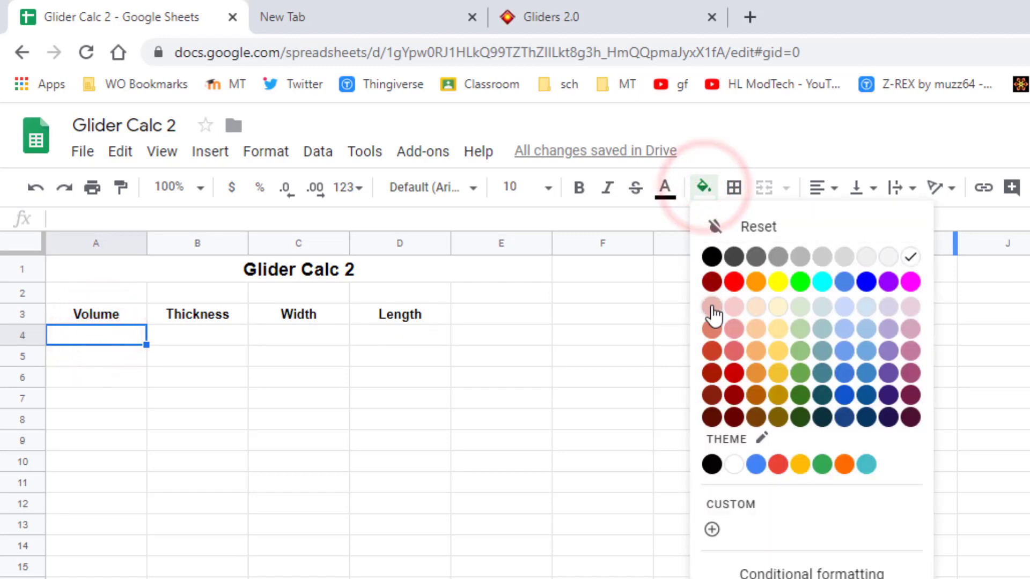
left_click(867, 305)
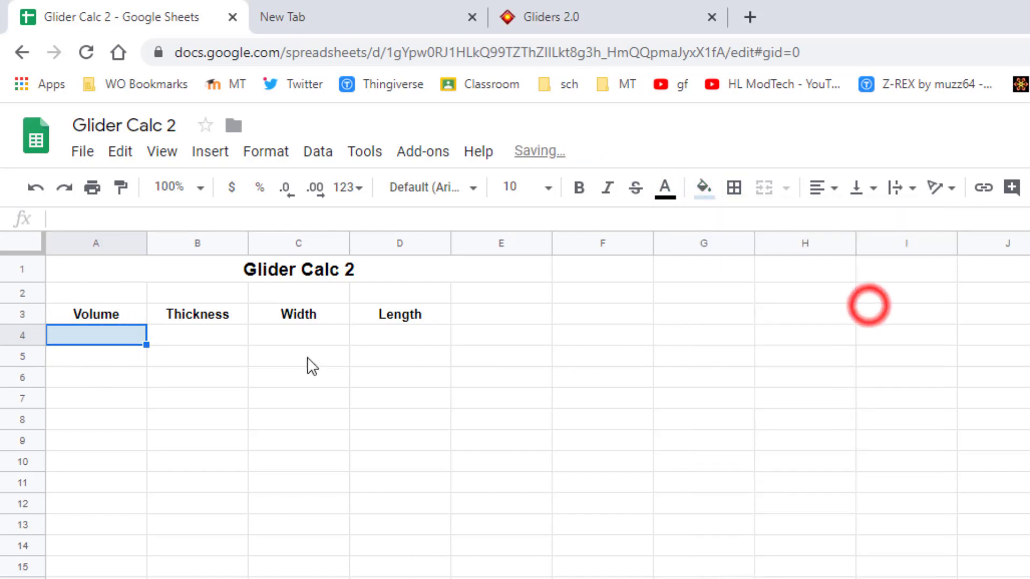
left_click(304, 356)
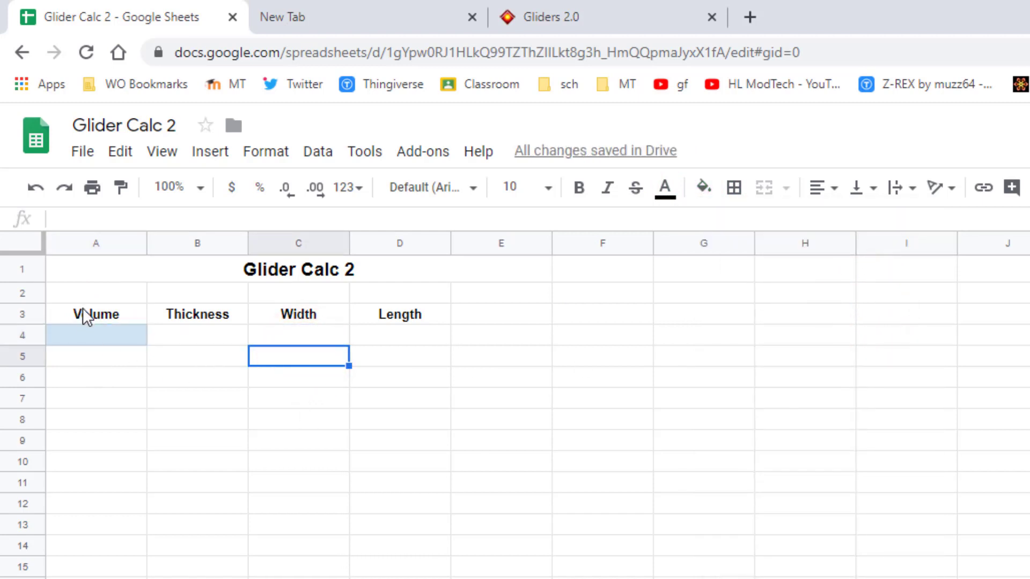
left_click_drag(83, 314, 399, 315)
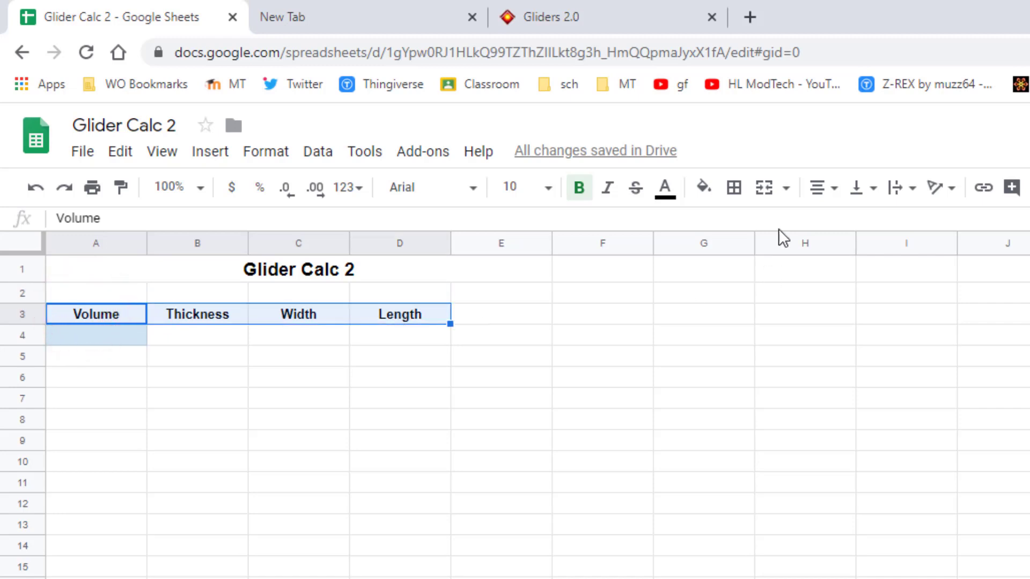
left_click(89, 393)
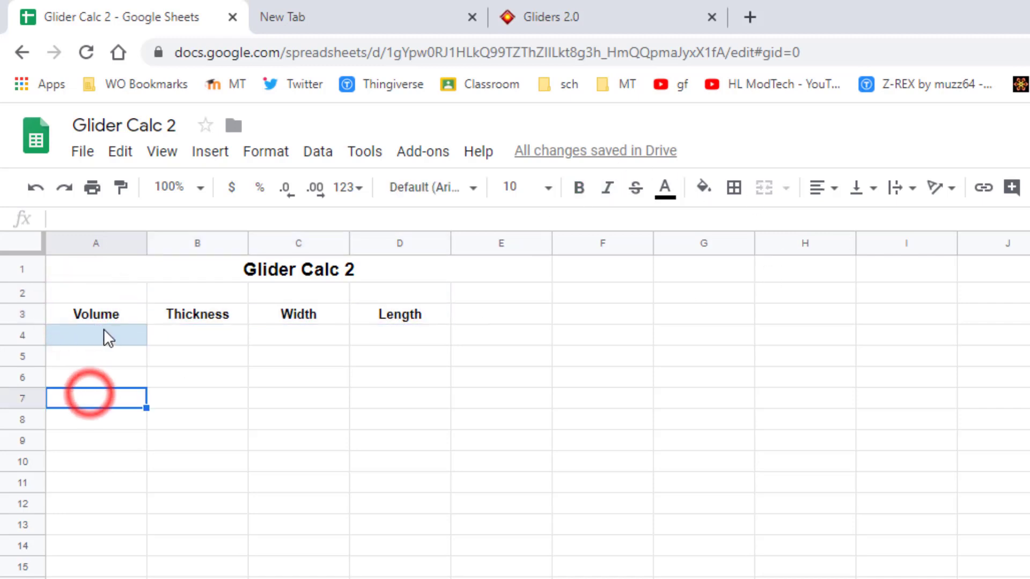
Enter the formula =B4*C4*D4 in cell A4 to calculate volume from thickness, width and length
left_click(104, 329)
type("=")
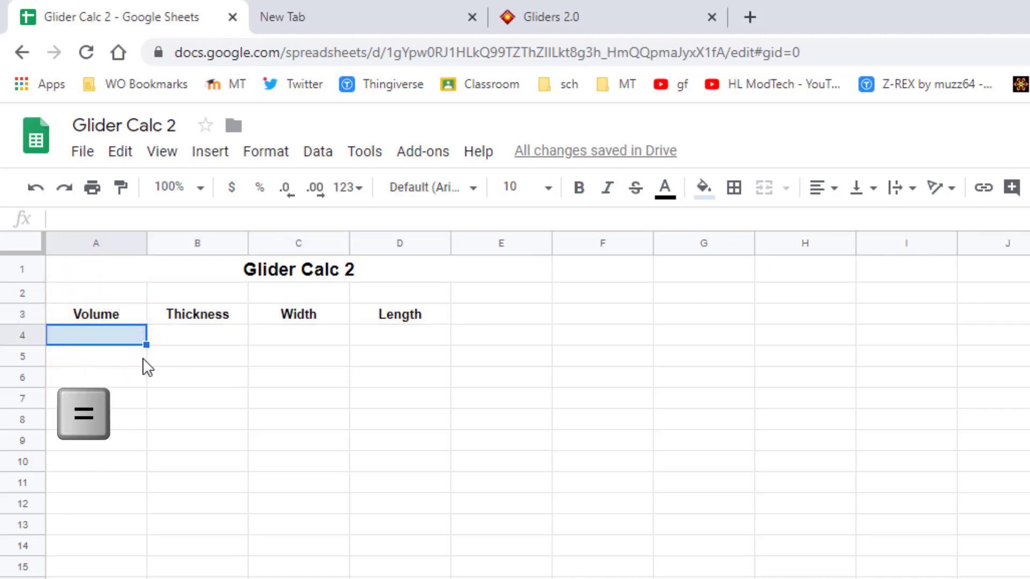
left_click(193, 338)
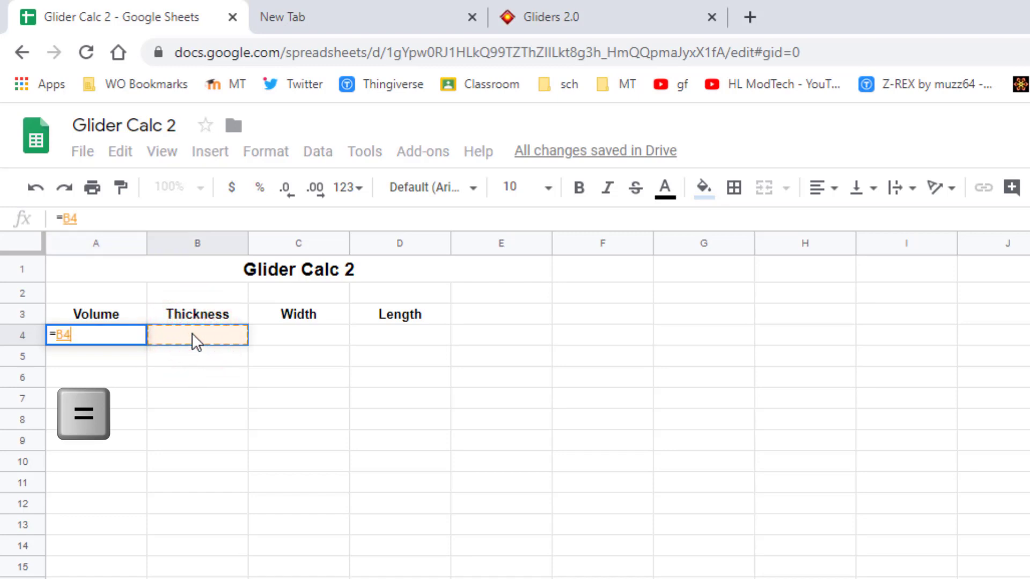
type("*")
left_click(290, 339)
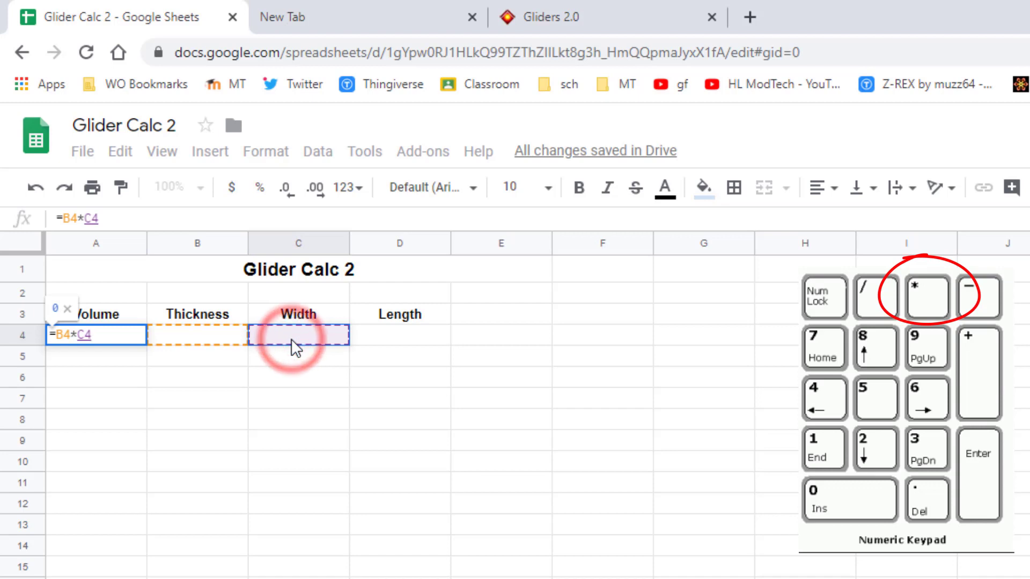
type("*")
left_click(368, 336)
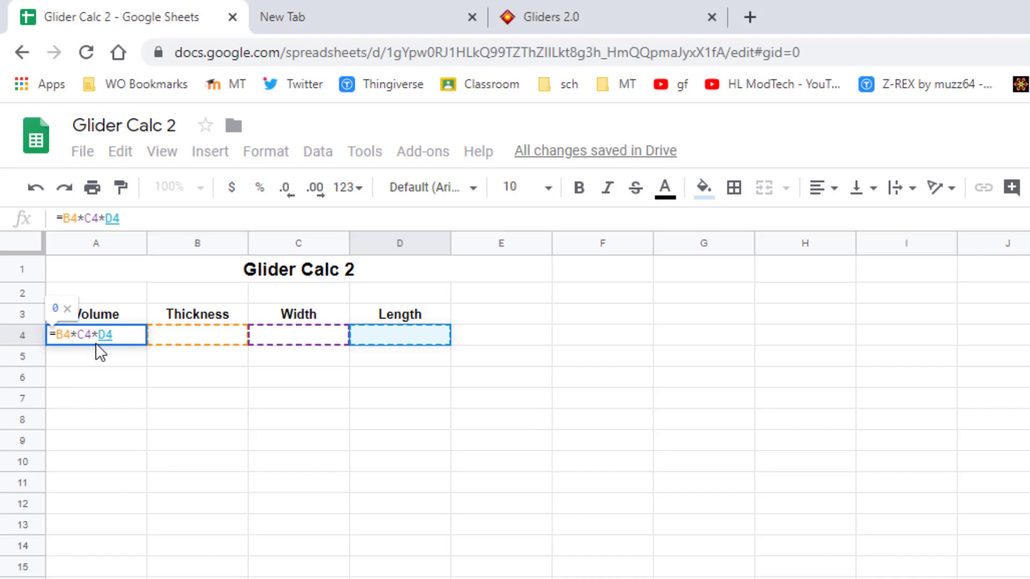
key("Return")
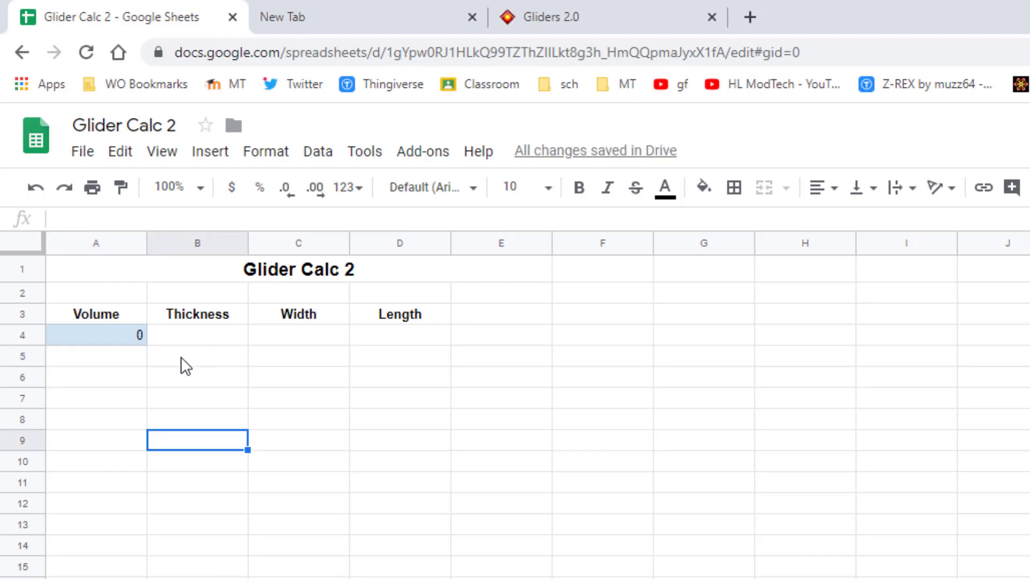
Add the headings Mass, Density and Volume in A6:C6 and enter the formula =A4 in C7 under Volume
left_click(73, 379)
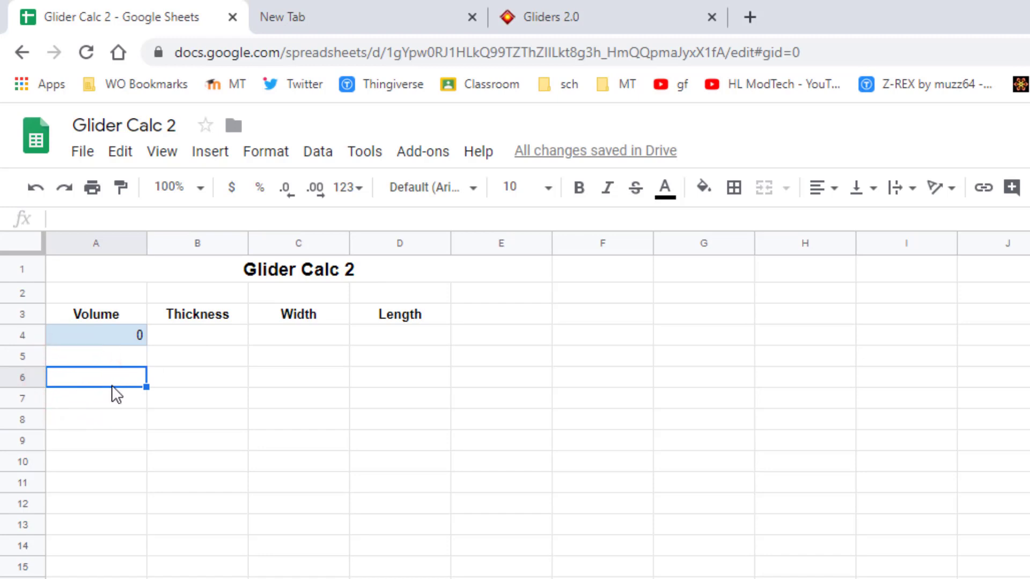
type("Mass\tDensity\tVolume")
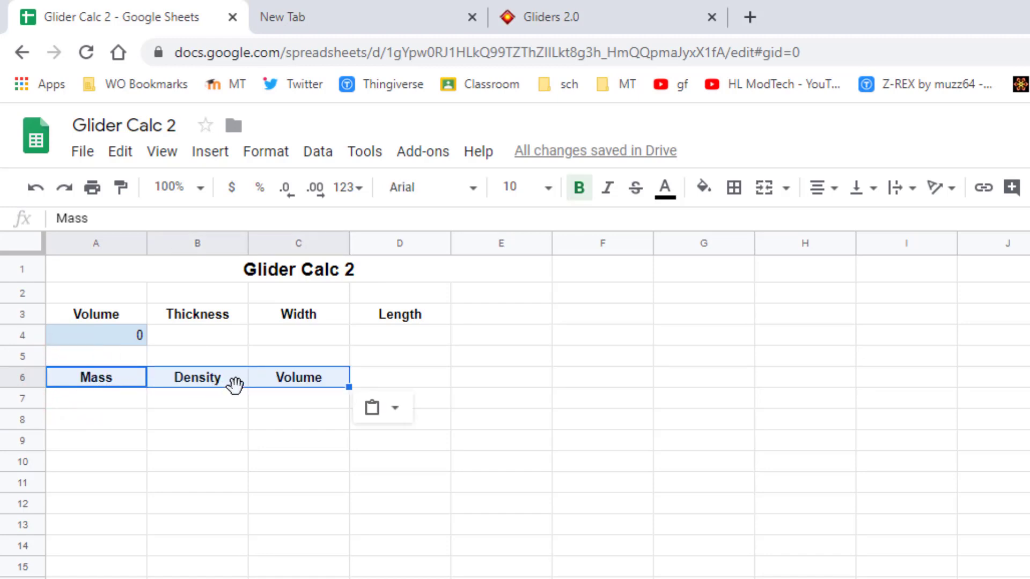
left_click(293, 400)
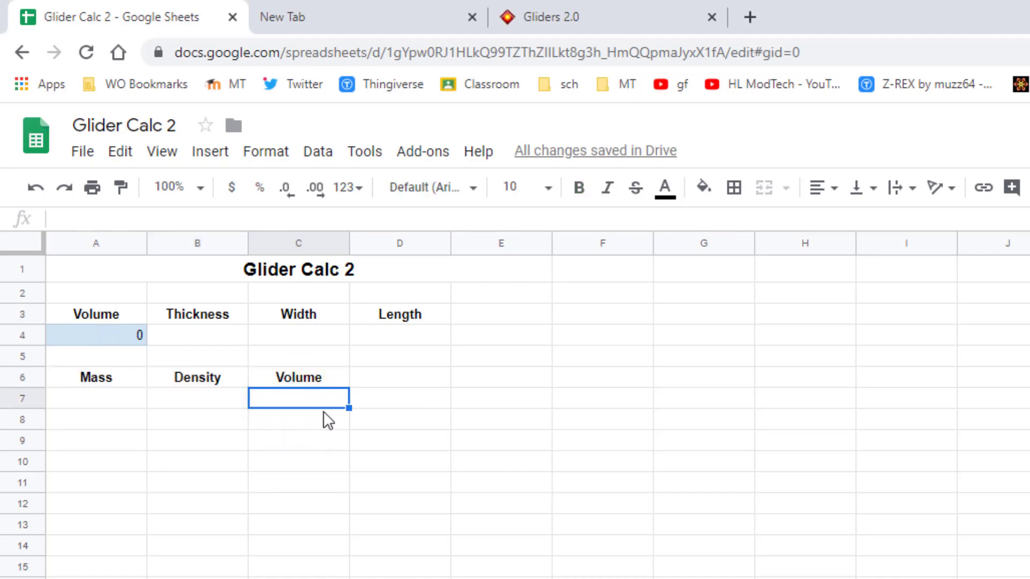
type("=")
left_click(112, 333)
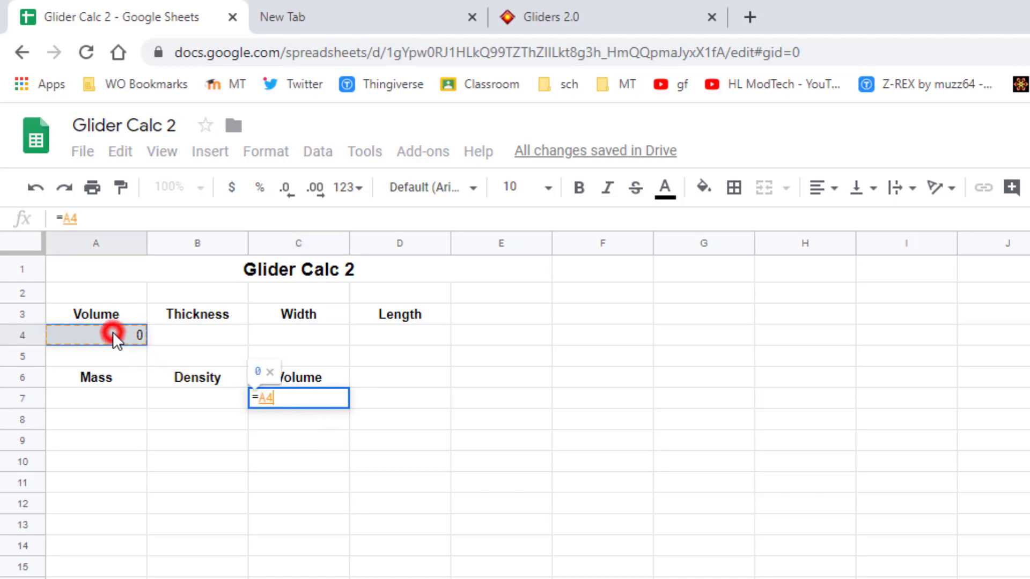
key("Return")
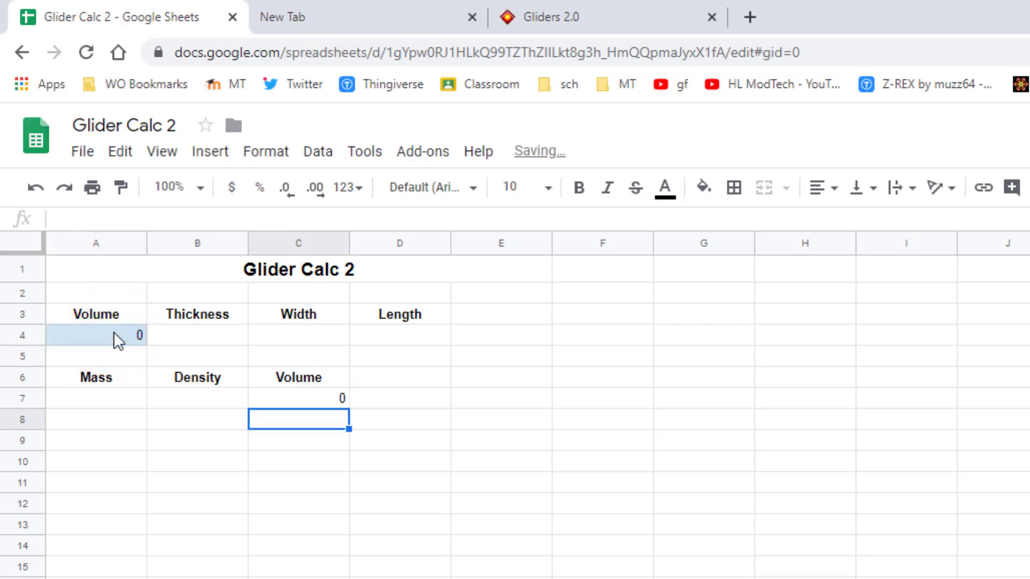
Fill cell C7 under the lower Volume heading with light blue
left_click(329, 407)
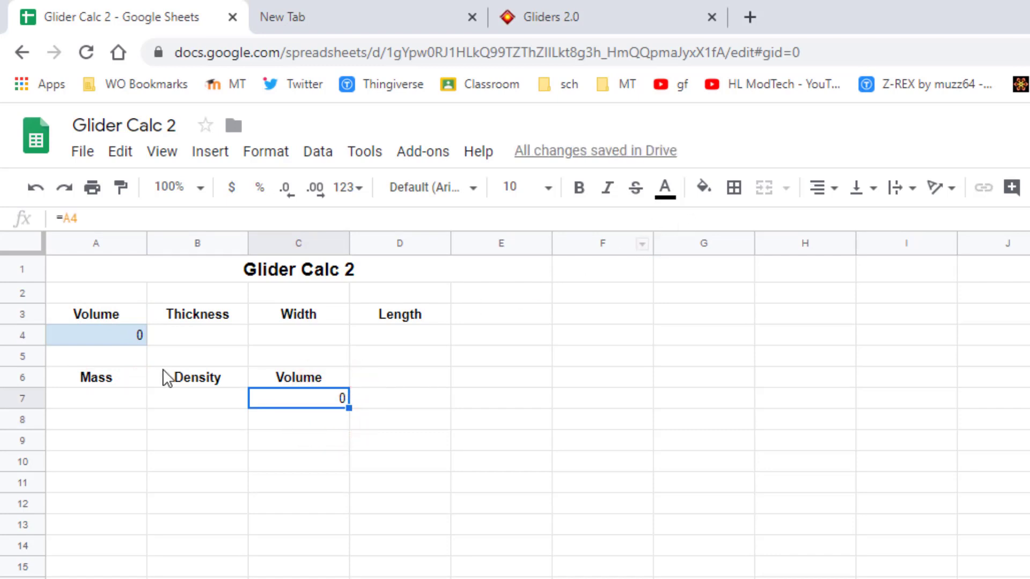
left_click(701, 186)
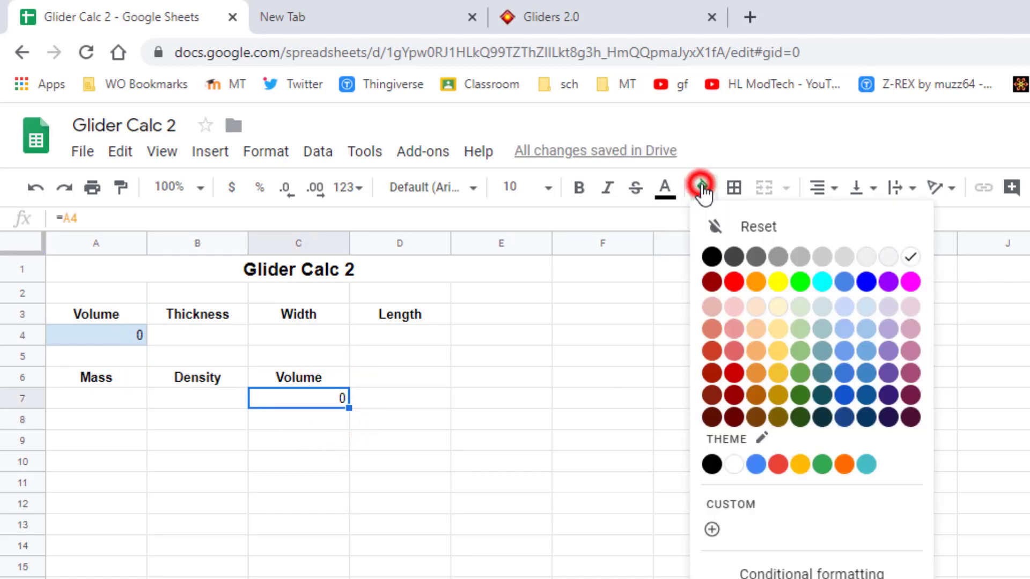
left_click(865, 312)
left_click(322, 429)
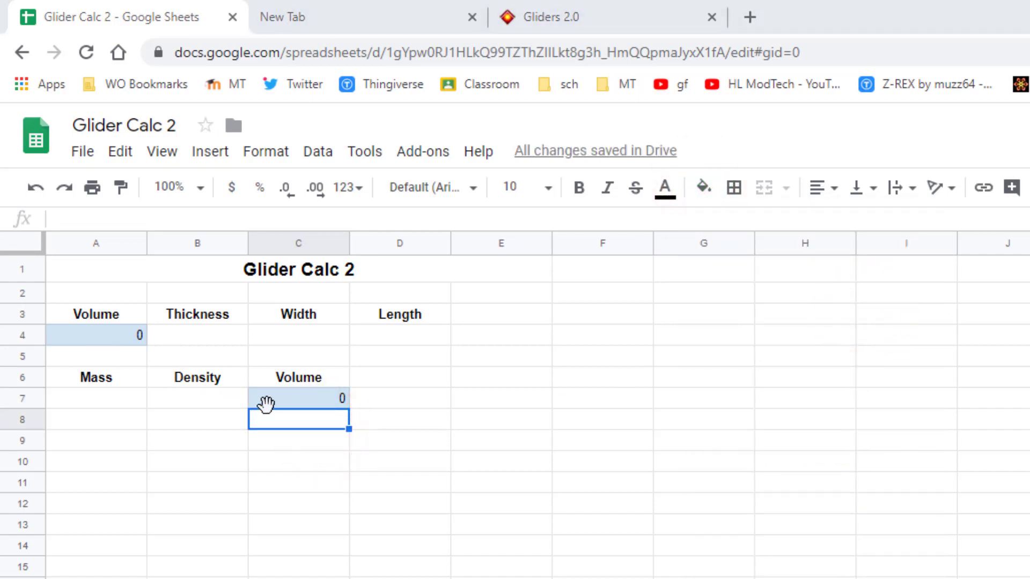
Merge cells F2:G2 and enter the title "Density Table" in the merged cell
left_click(575, 293)
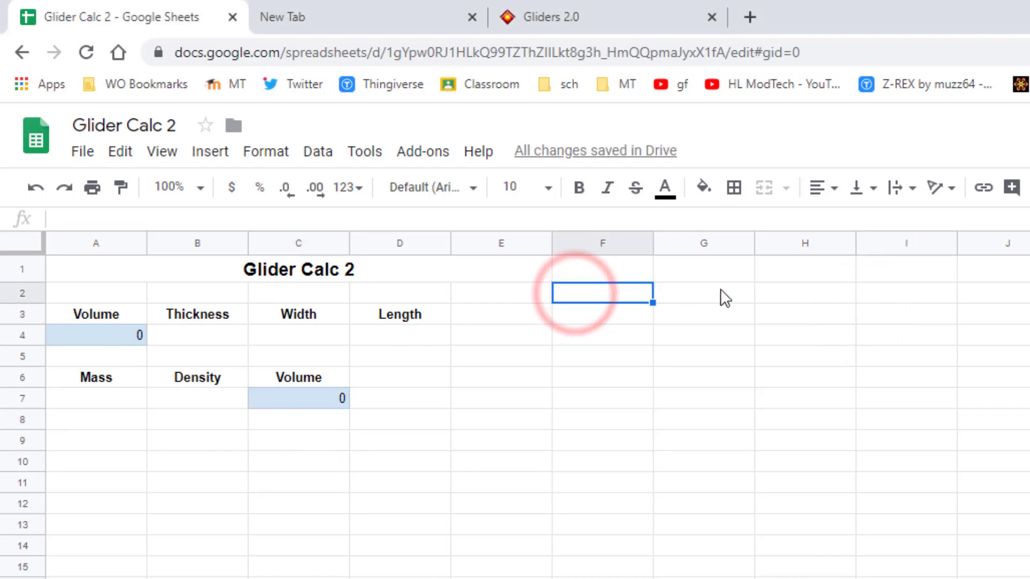
left_click_drag(720, 292, 629, 301)
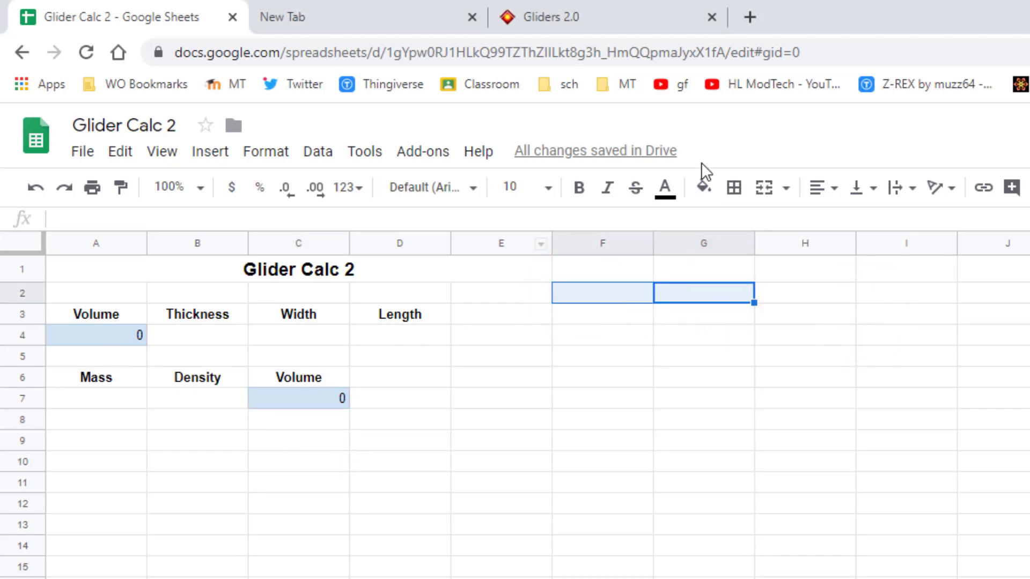
left_click(764, 187)
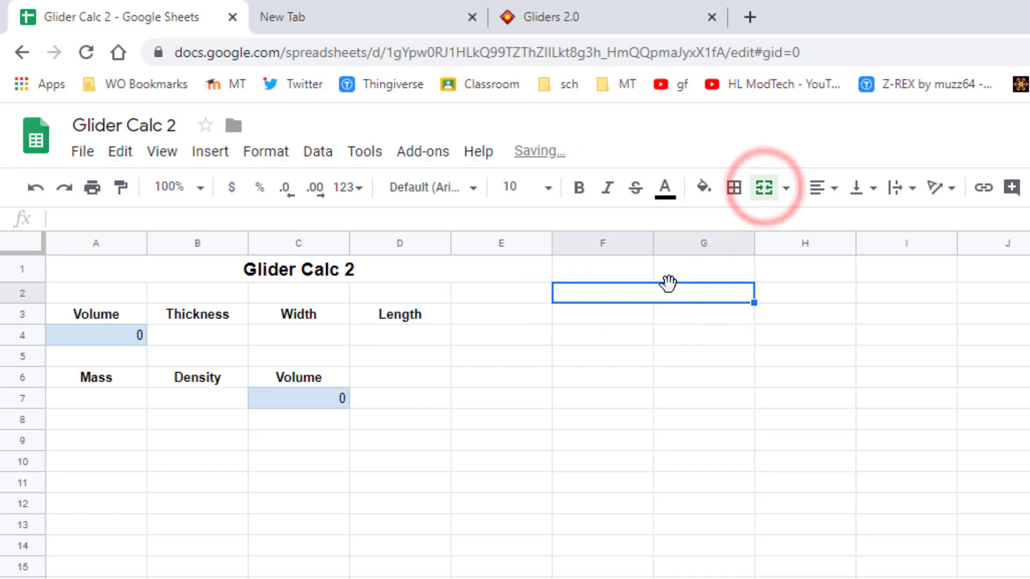
type("Density Tab")
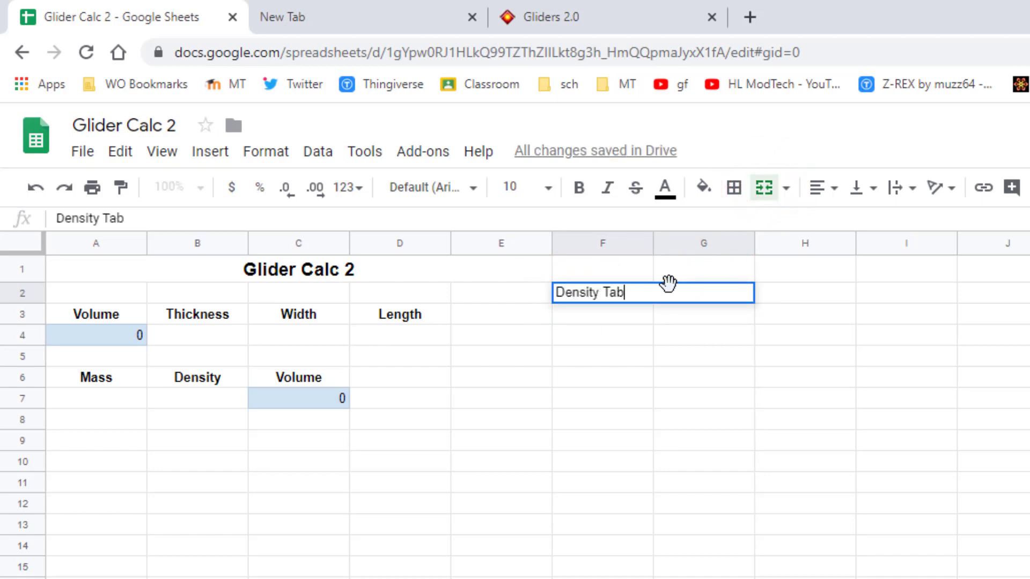
type("le")
left_click(587, 314)
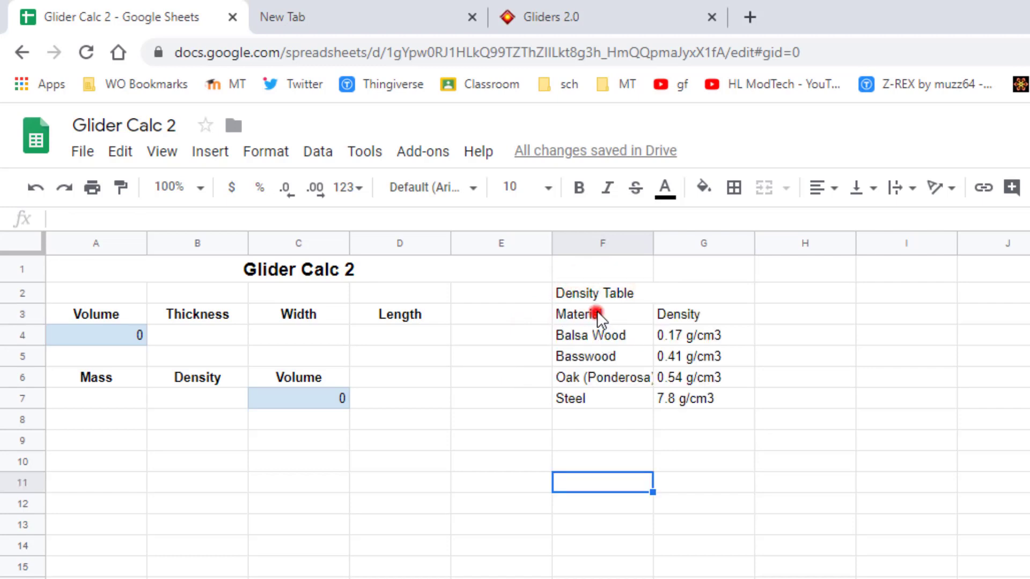
Center and bold the Material and Density headings in F3:G3, and center the Density Table title above them
left_click_drag(597, 313, 697, 313)
left_click(821, 188)
left_click(845, 222)
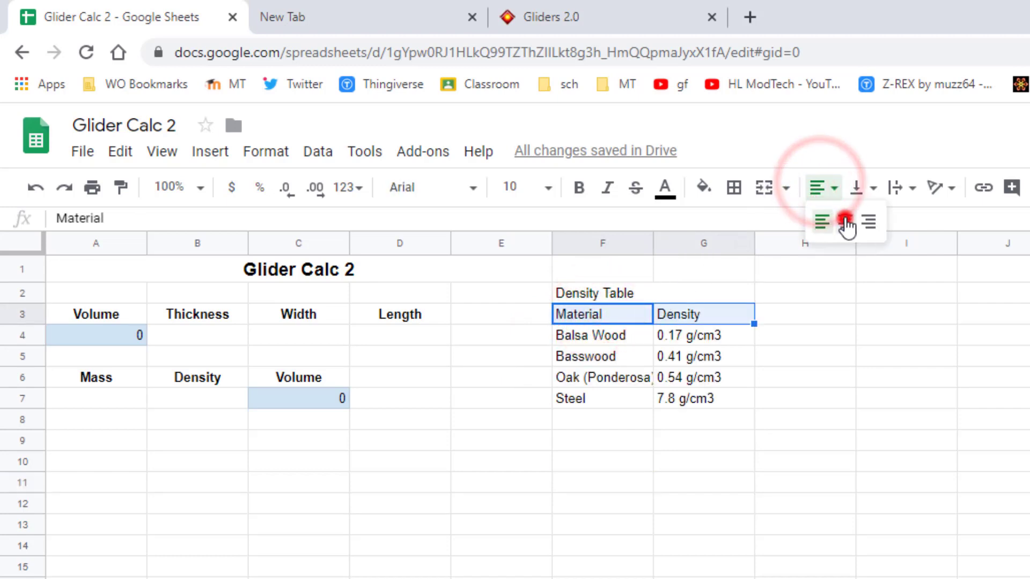
left_click(578, 187)
left_click(598, 293)
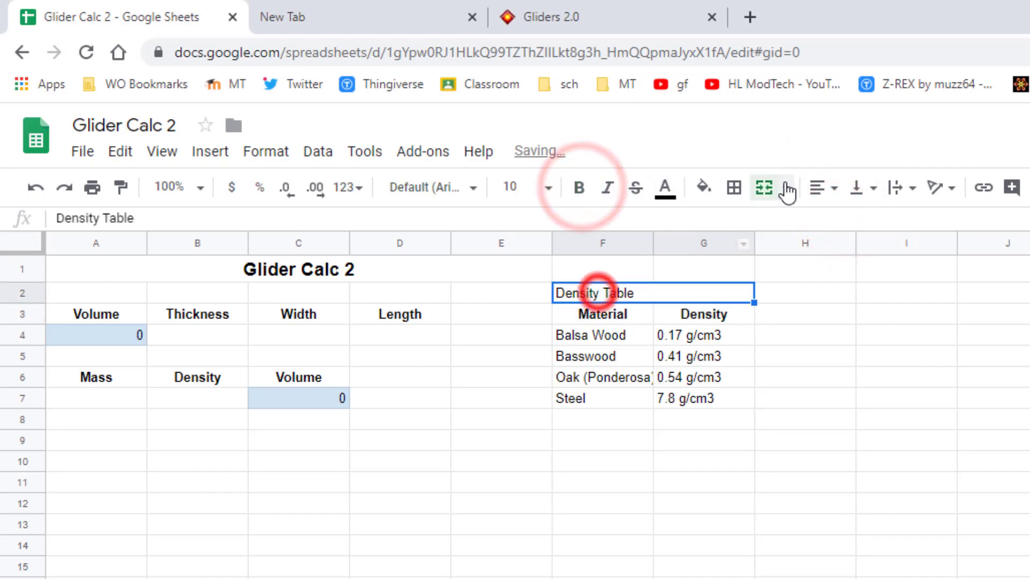
left_click(819, 188)
left_click(845, 222)
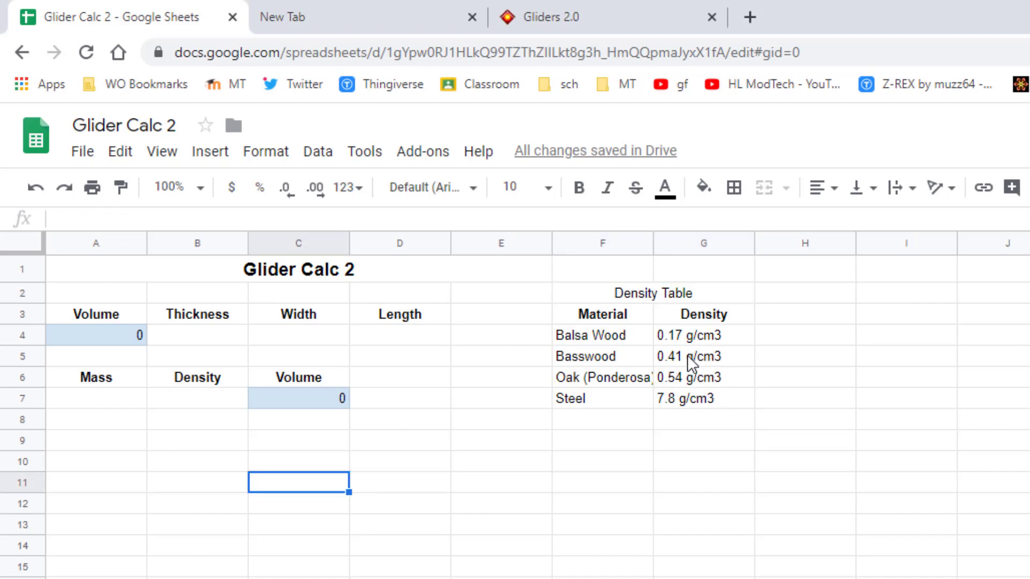
Enter the formula =B7*C7 in cell A7 to calculate mass from density and volume
left_click(82, 392)
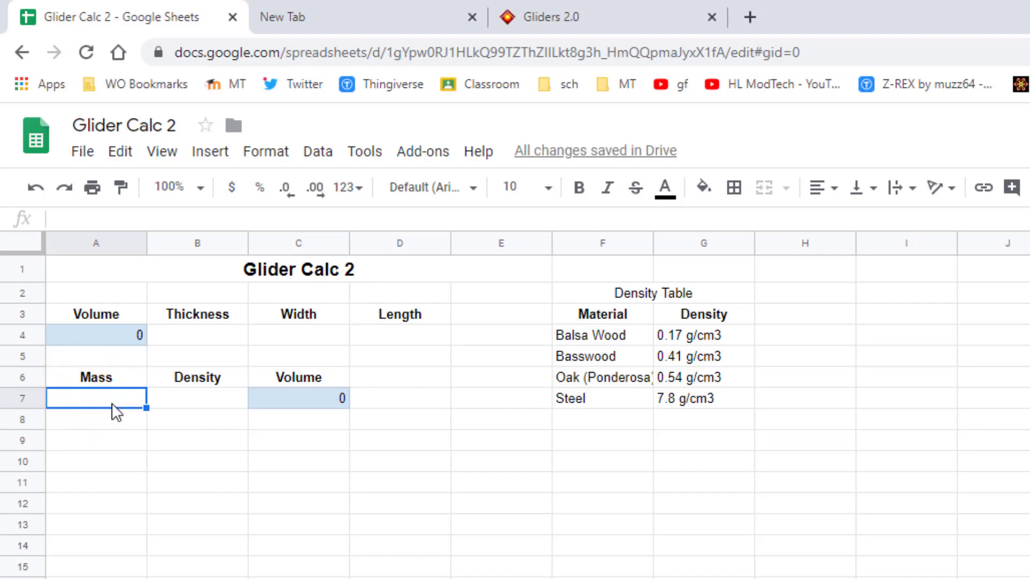
type("=")
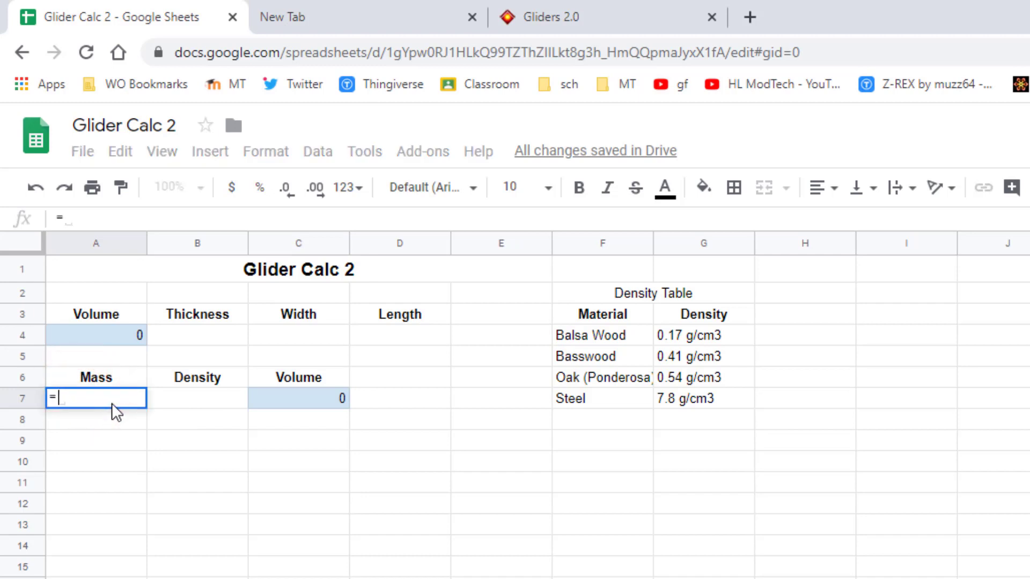
left_click(207, 404)
type("*")
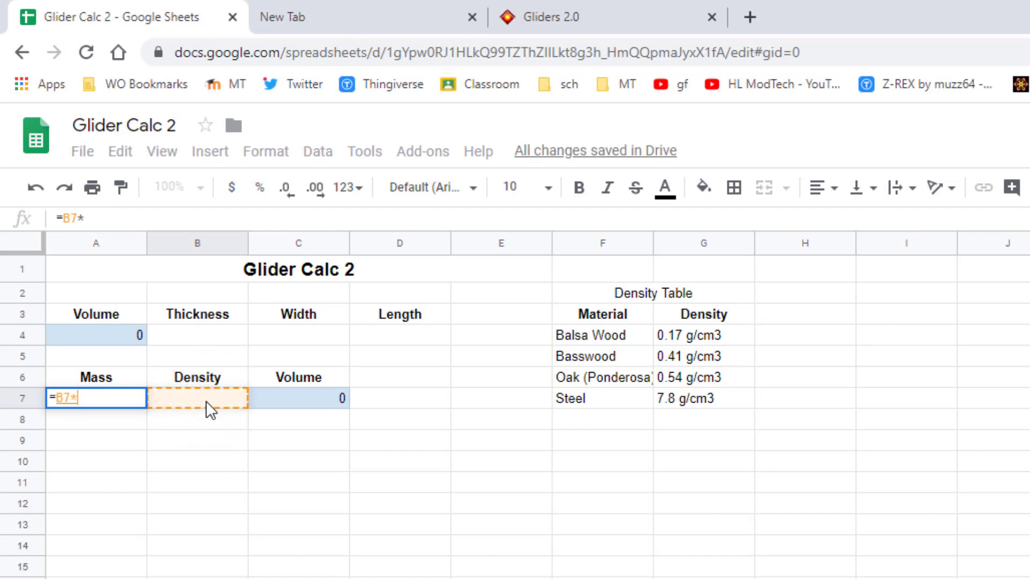
left_click(295, 404)
key("Return")
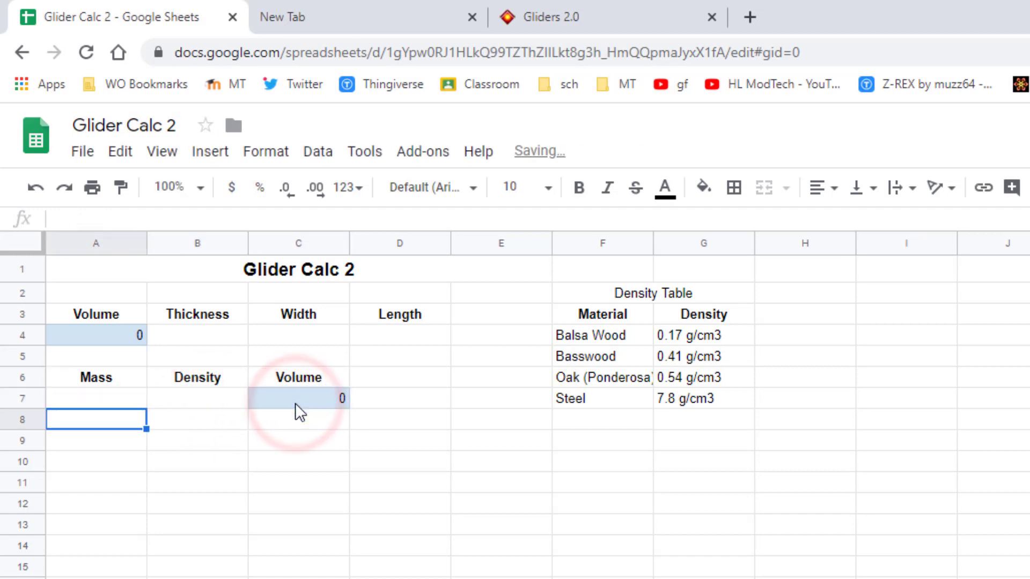
Fill the Mass result cell A7 with light blue
left_click(135, 394)
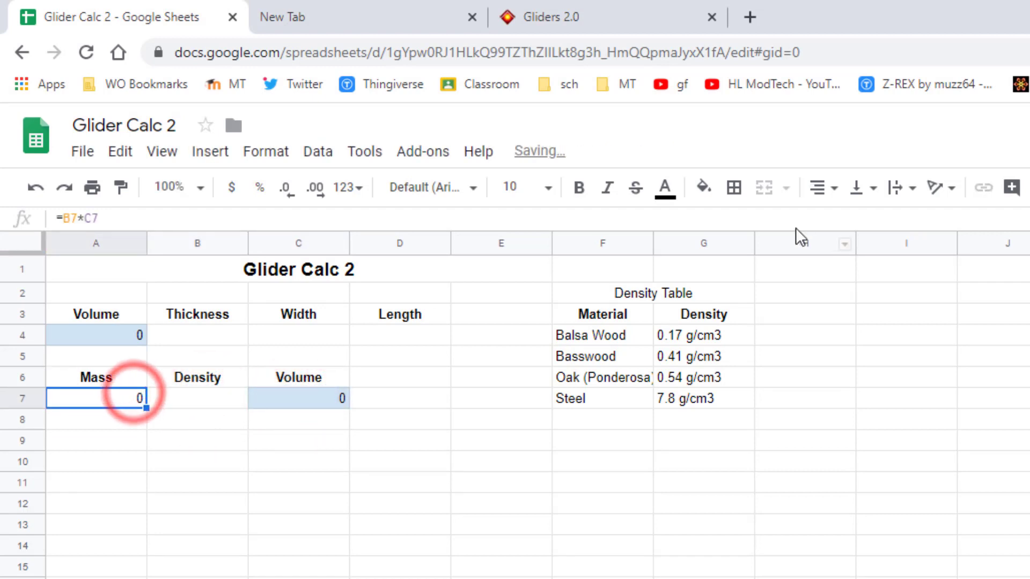
left_click(706, 189)
left_click(866, 308)
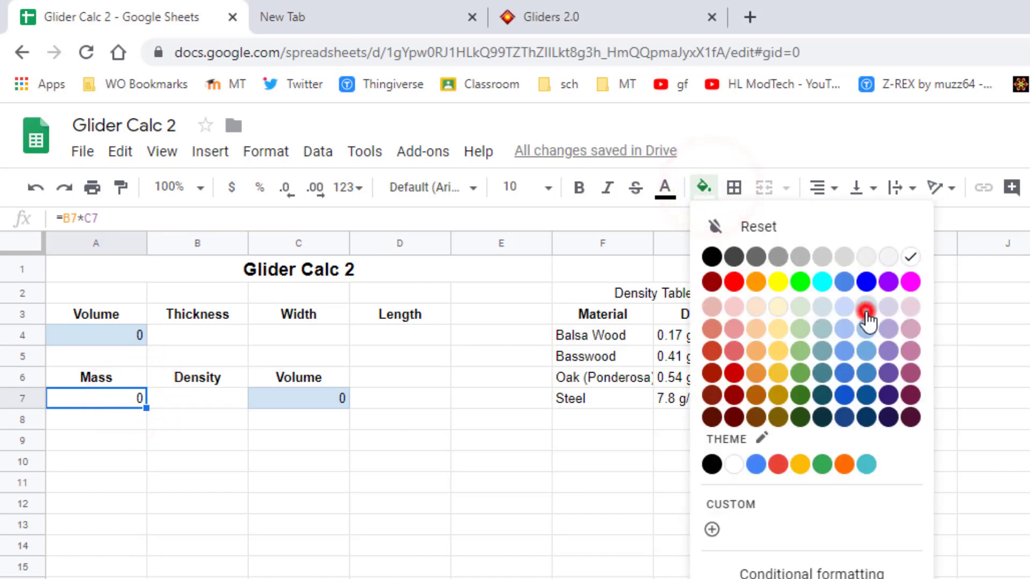
left_click(255, 456)
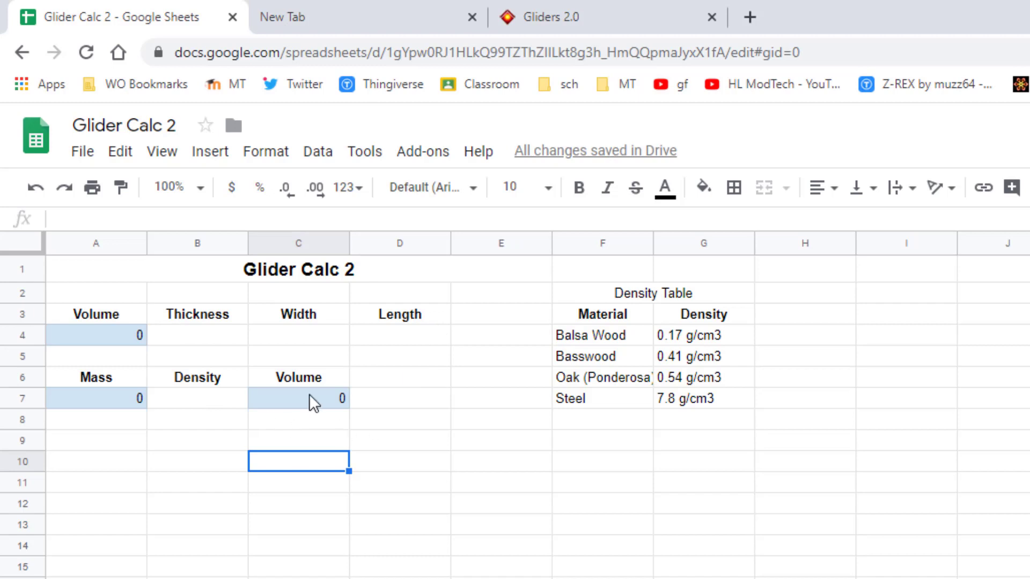
Paste the bold headings "Mass in Grams" and "Mass in Kg" into cells A9:B9
left_click(89, 446)
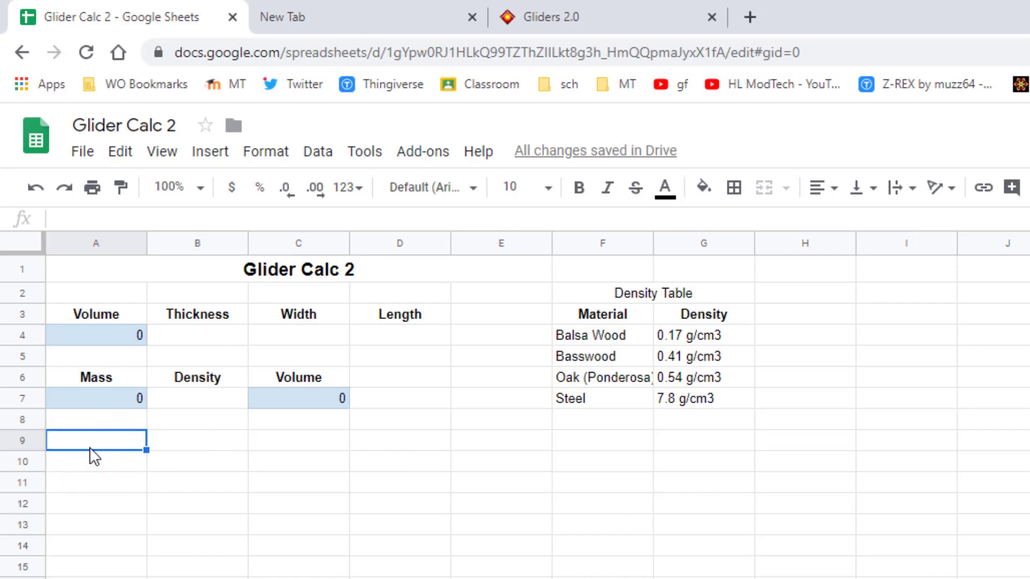
key("ctrl+v")
left_click(81, 452)
left_click(85, 439)
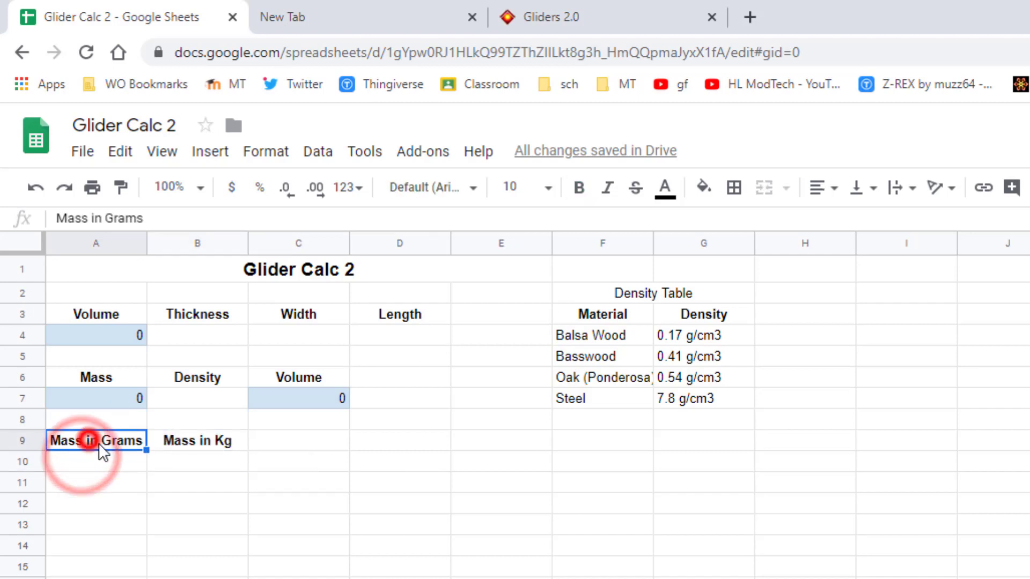
left_click(211, 437)
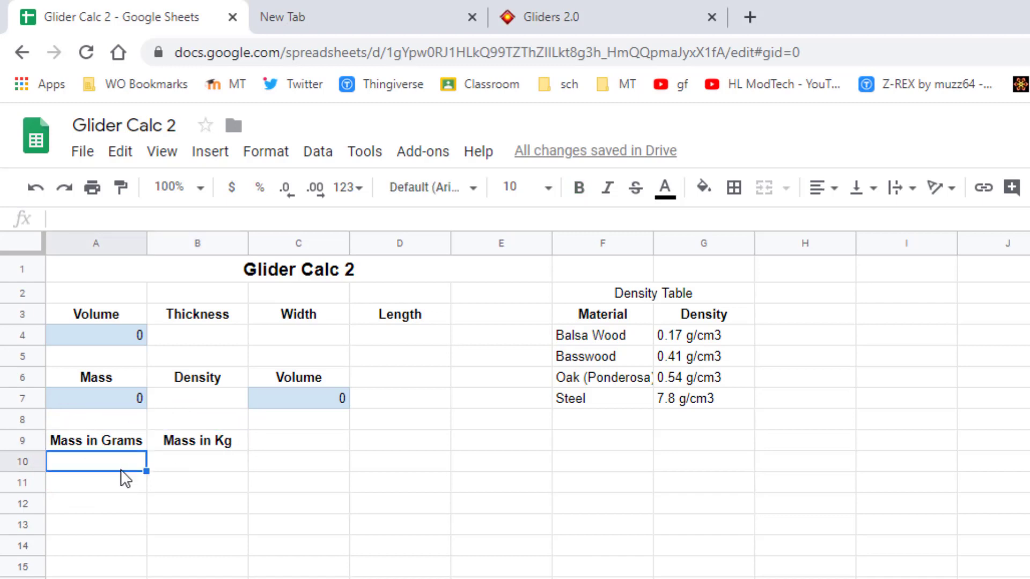
Enter the formula =A7 in cell A10 under Mass in Grams
type("=")
left_click(129, 398)
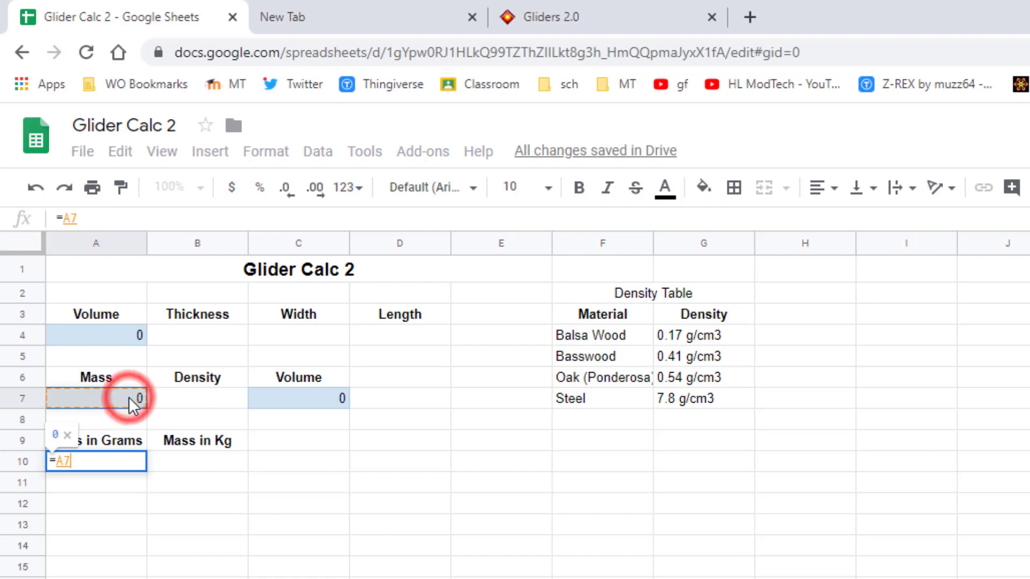
key("Return")
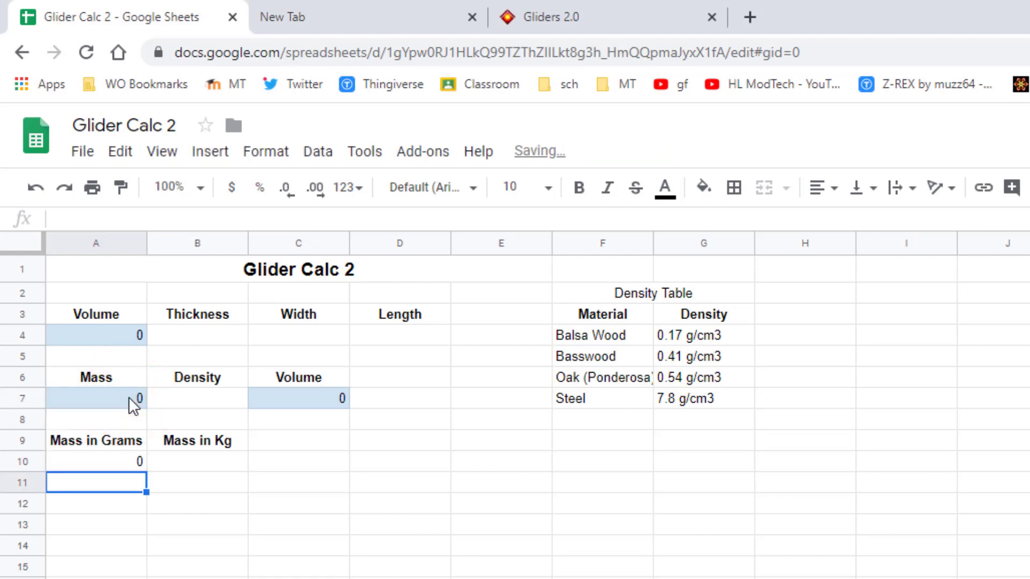
Enter the formula =A10*.001 in cell B10 to convert the mass from grams to kilograms
left_click(184, 465)
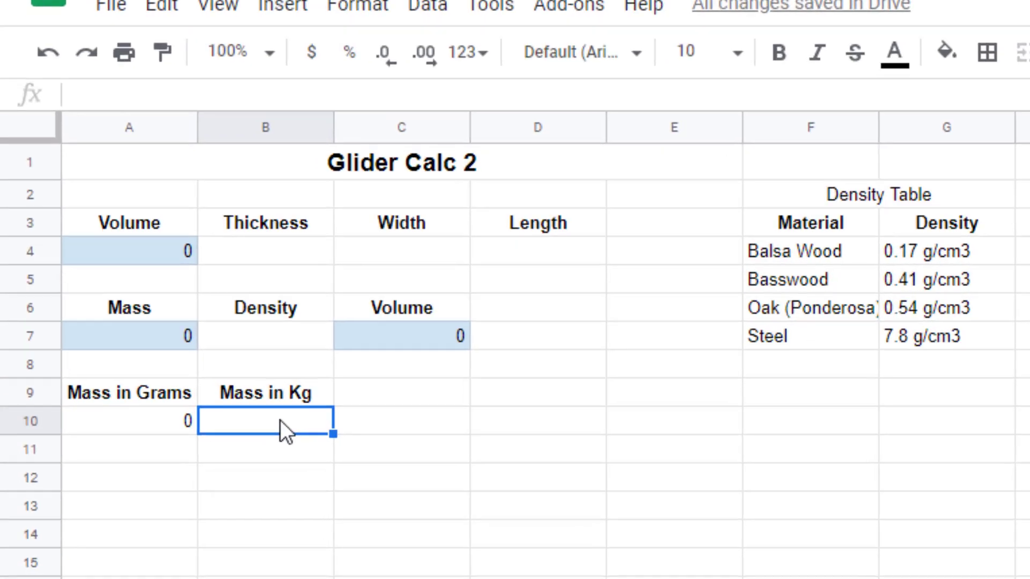
type("=")
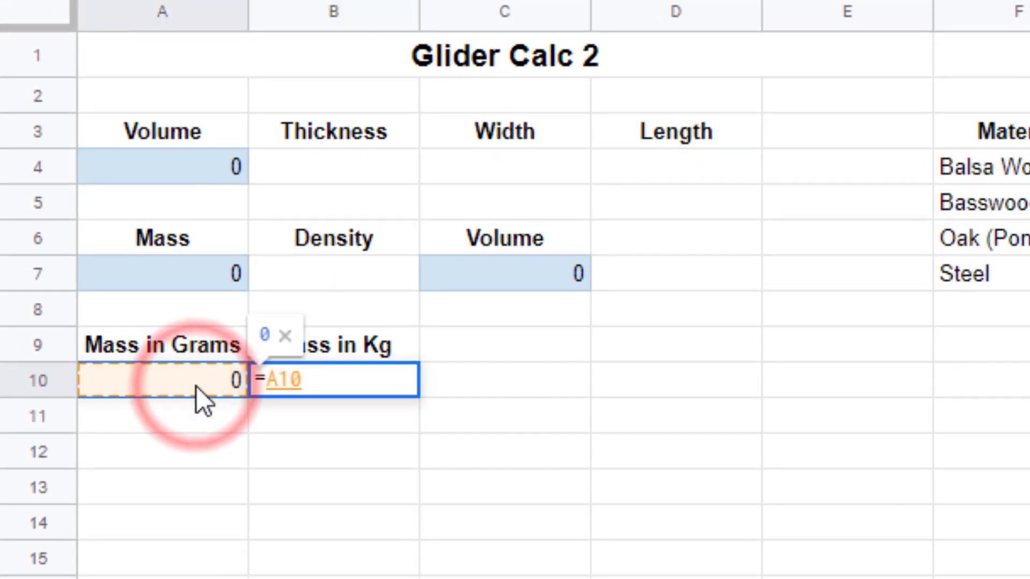
type("*.")
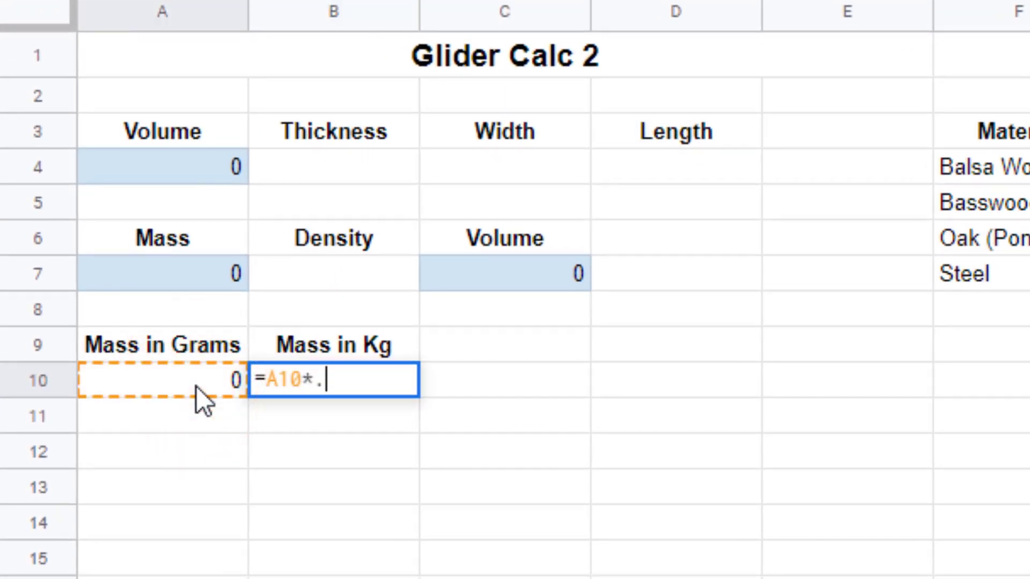
type("001")
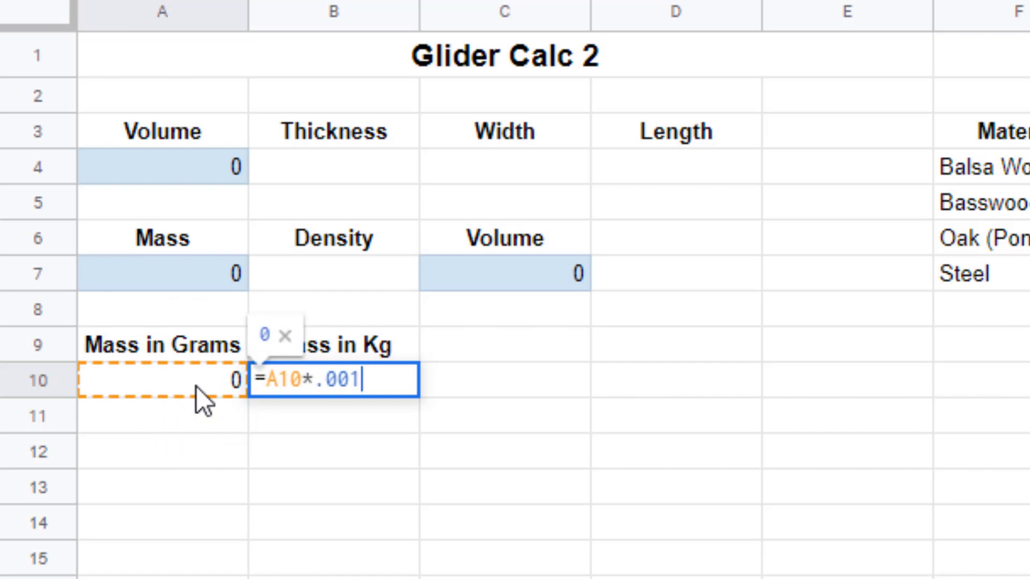
key("Return")
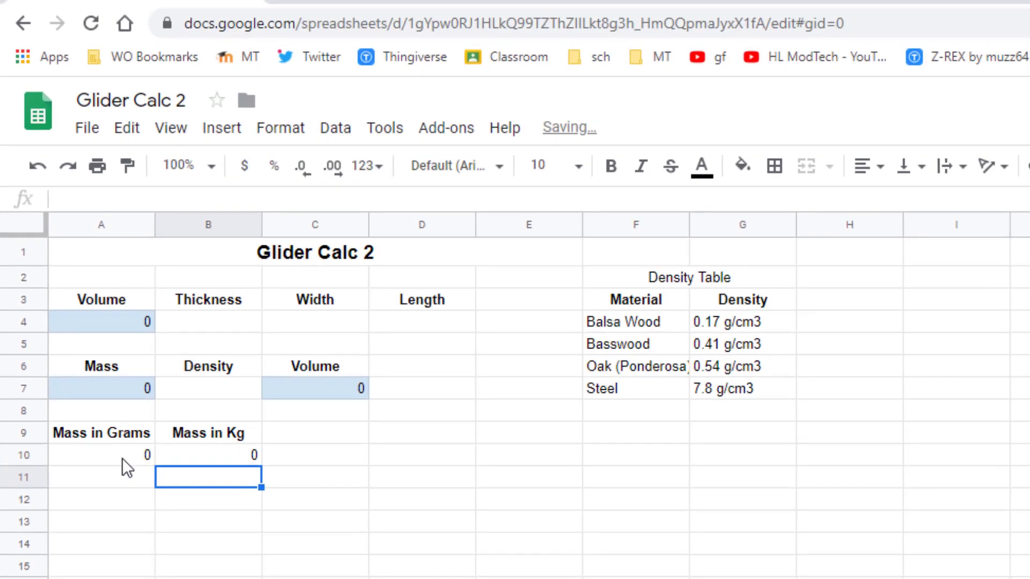
Fill cell A10 under Mass in Grams with light blue
left_click(199, 396)
left_click(707, 187)
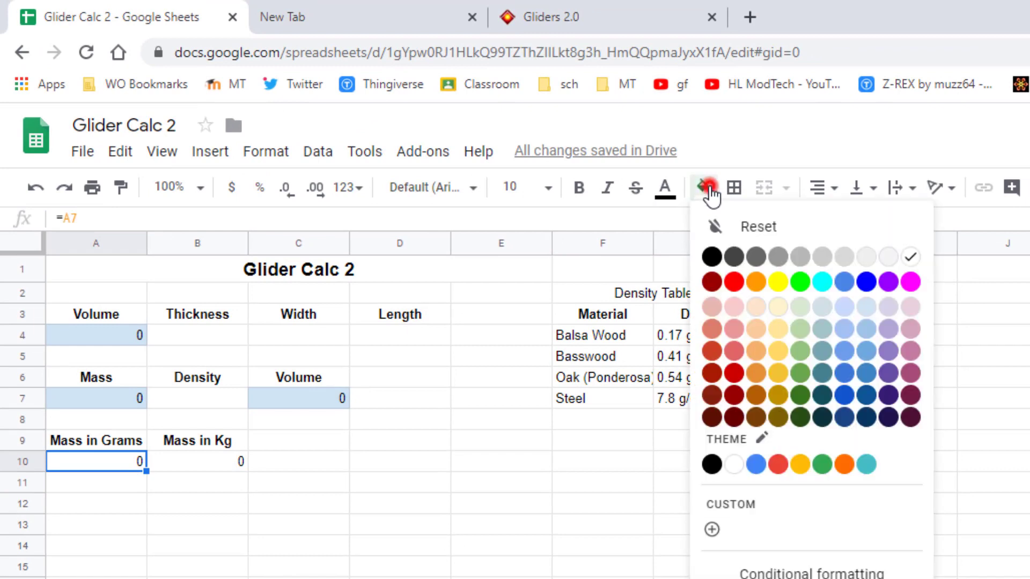
left_click(864, 311)
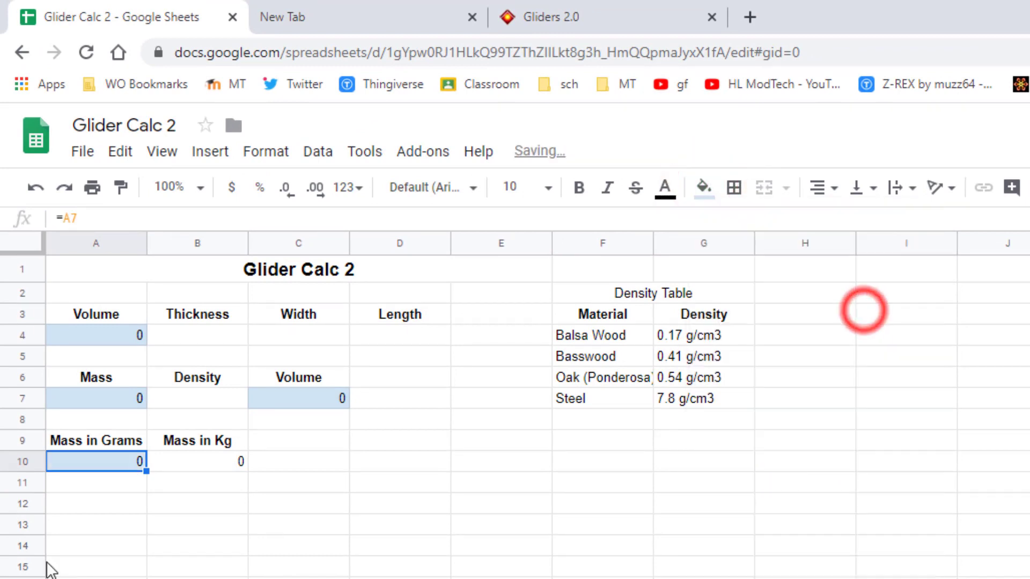
left_click(107, 478)
Merge cells A12:C12 and enter the heading "Glider Weight" in the merged cell
left_click(98, 499)
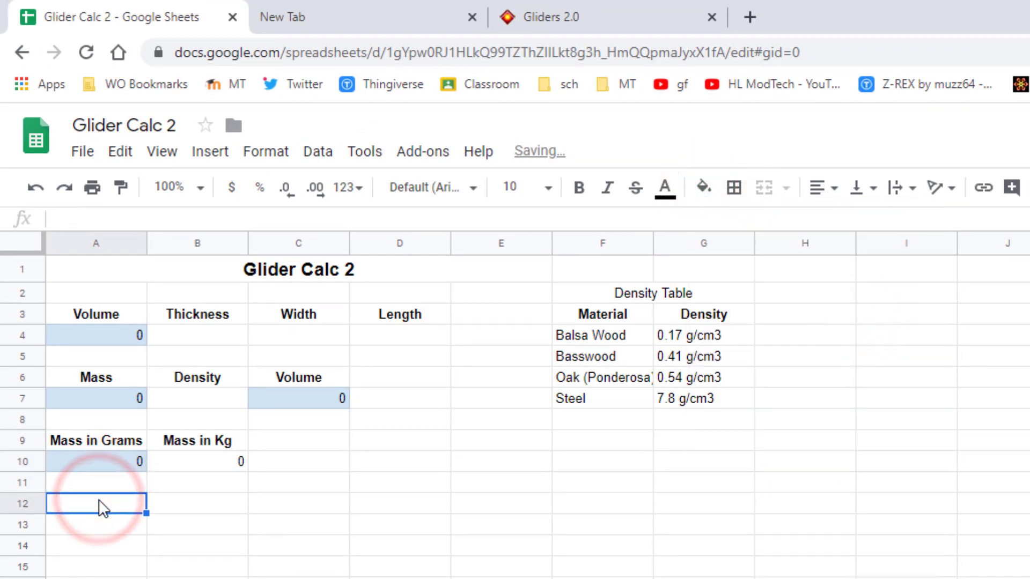
left_click_drag(105, 502, 260, 503)
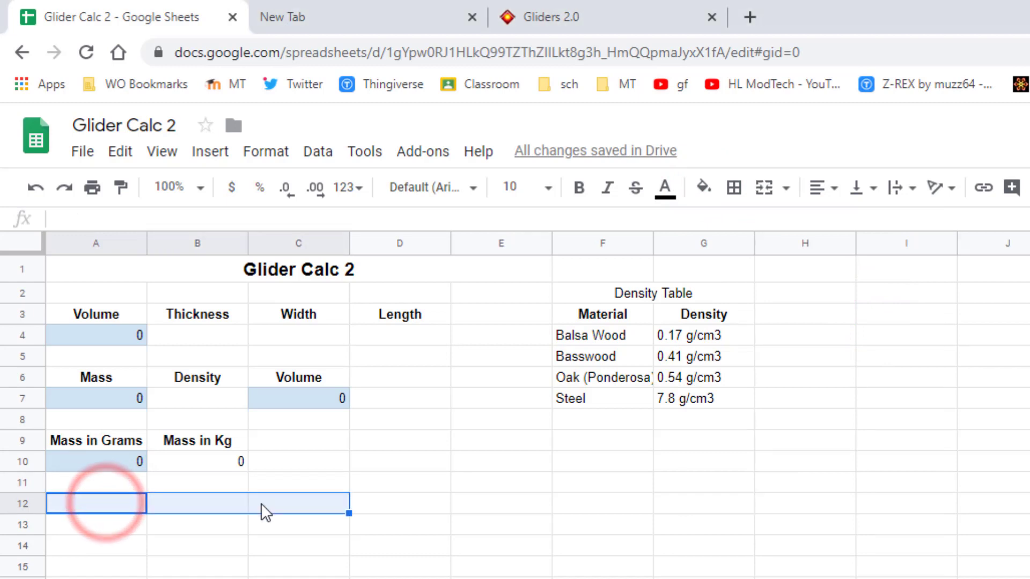
left_click(764, 189)
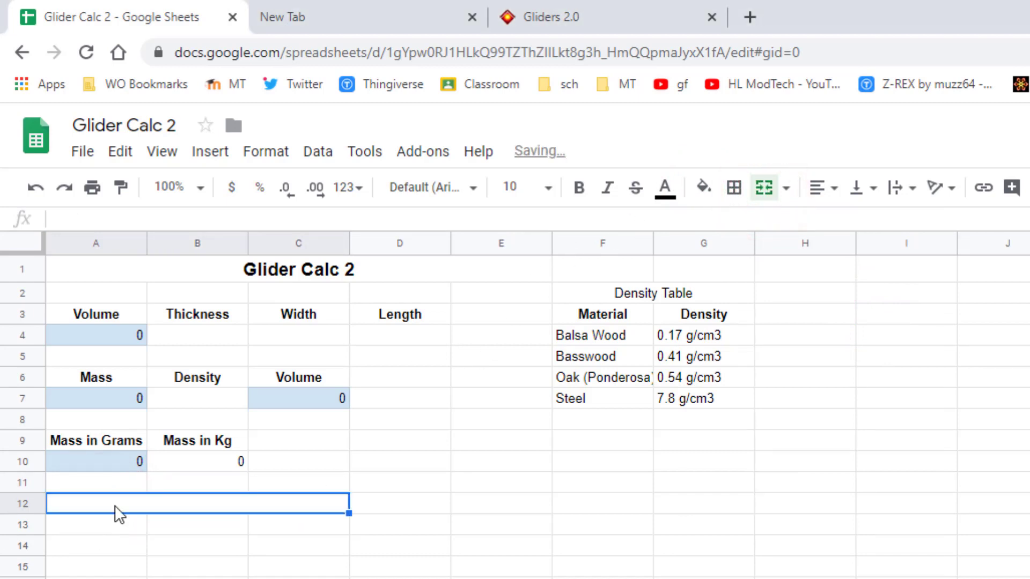
type("Glid")
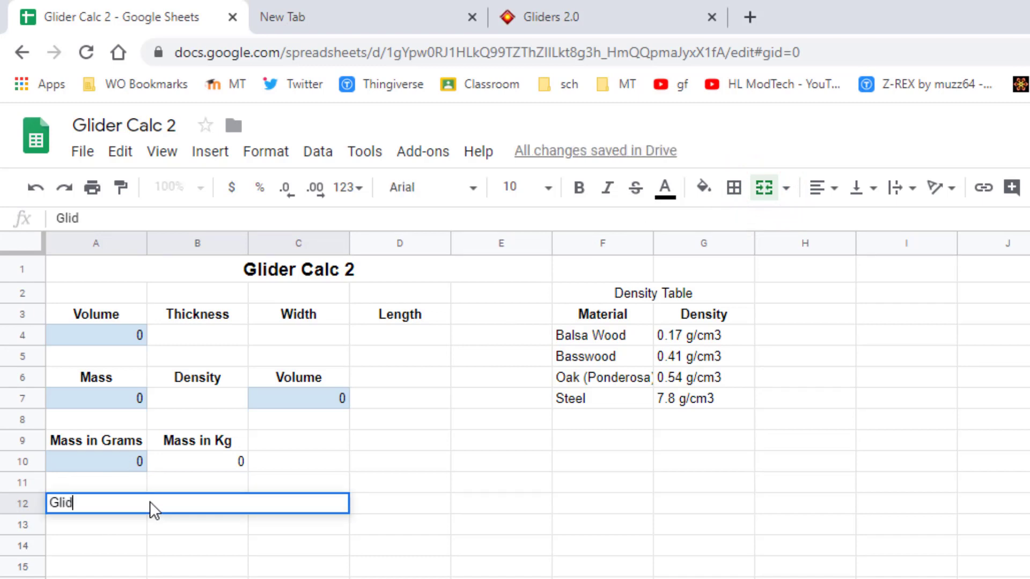
type("er Weight")
key("Return")
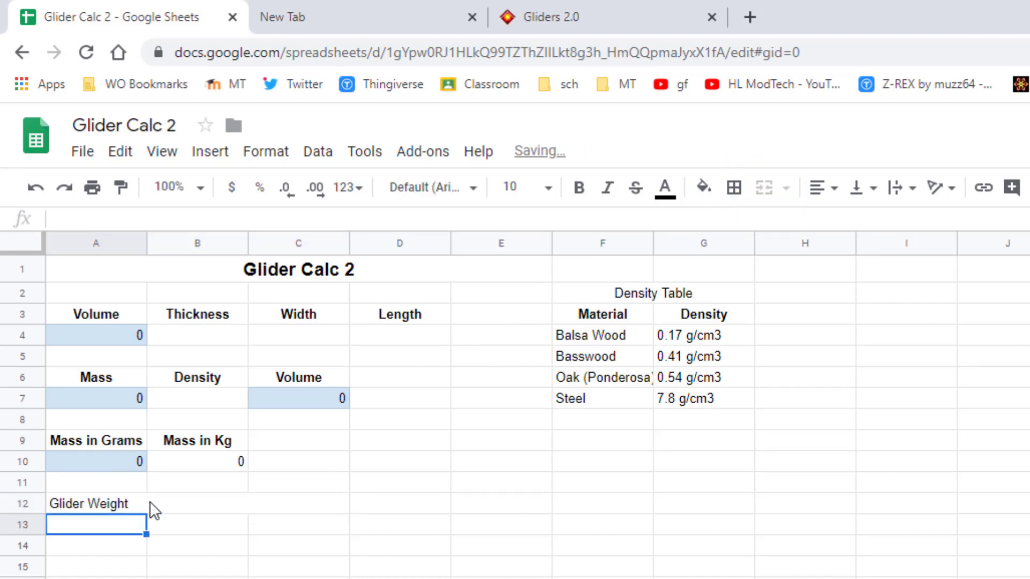
Enter the headings Weight, Mass and Gravity in A13:C13, and center and bold the Glider Weight heading above them
type("Weight\tMass\tGravity")
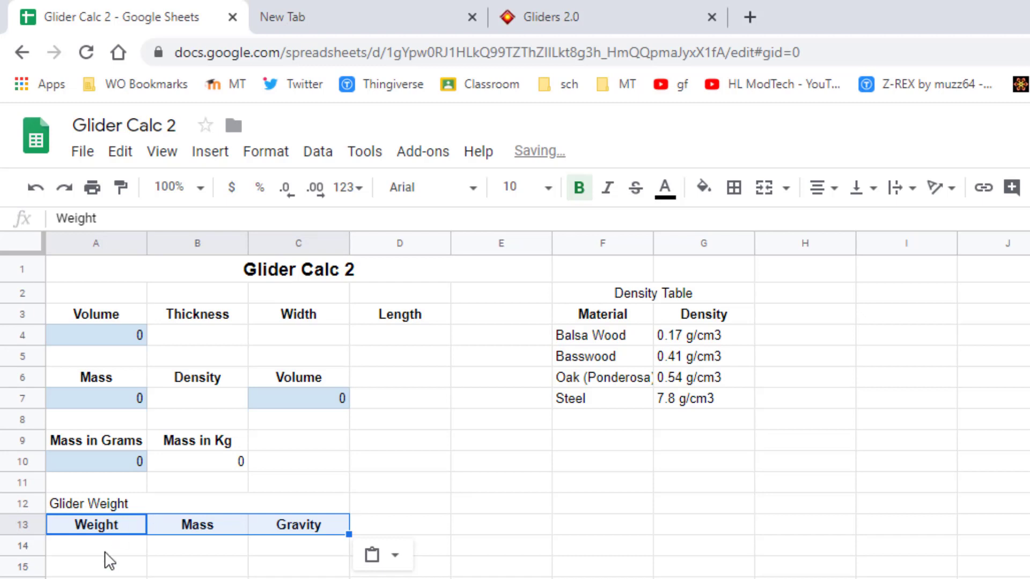
left_click(125, 505)
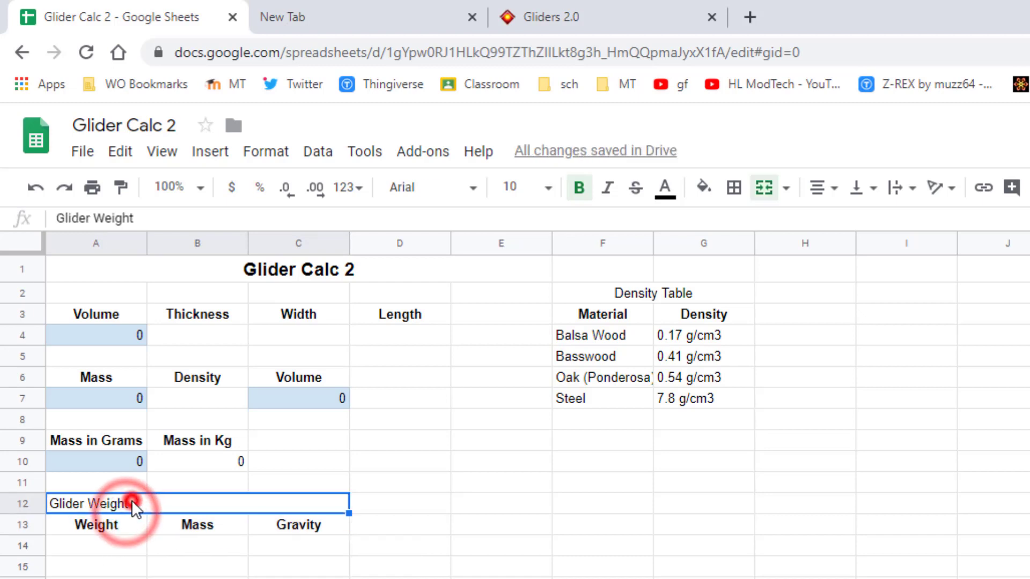
left_click(820, 188)
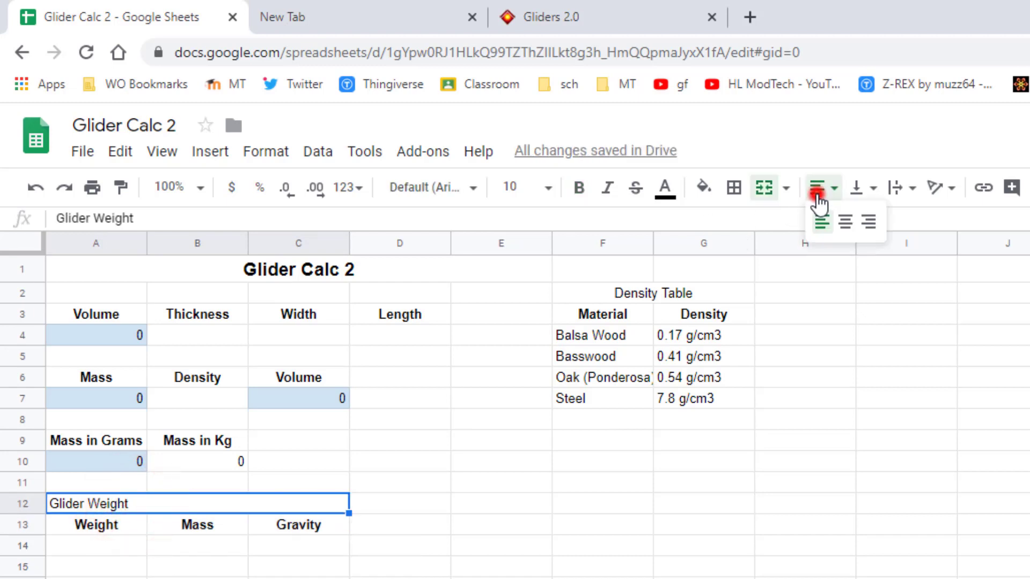
left_click(843, 218)
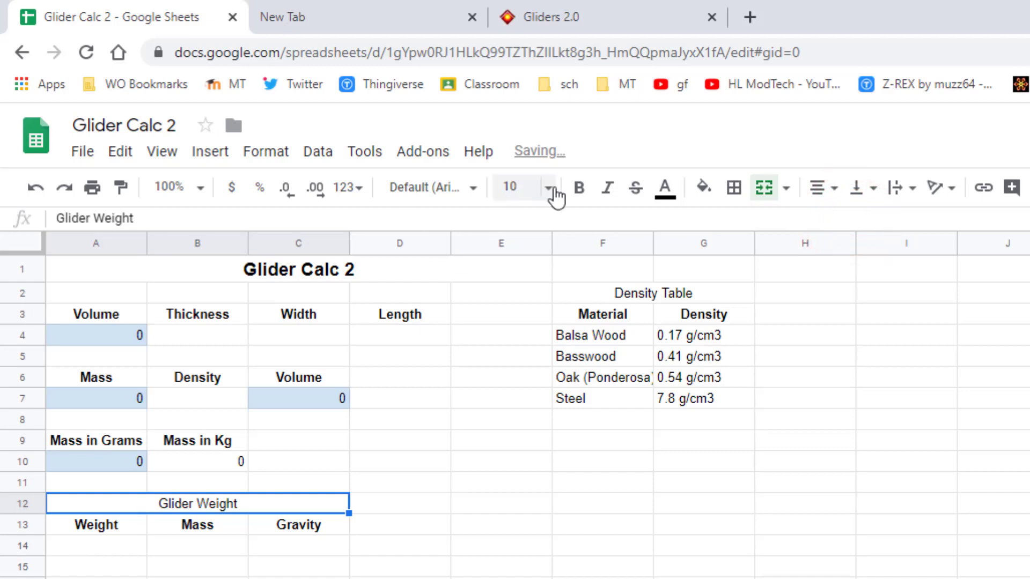
left_click(579, 187)
Enter the formula =B10 in cell B14 under the glider weight's Mass heading
left_click(143, 541)
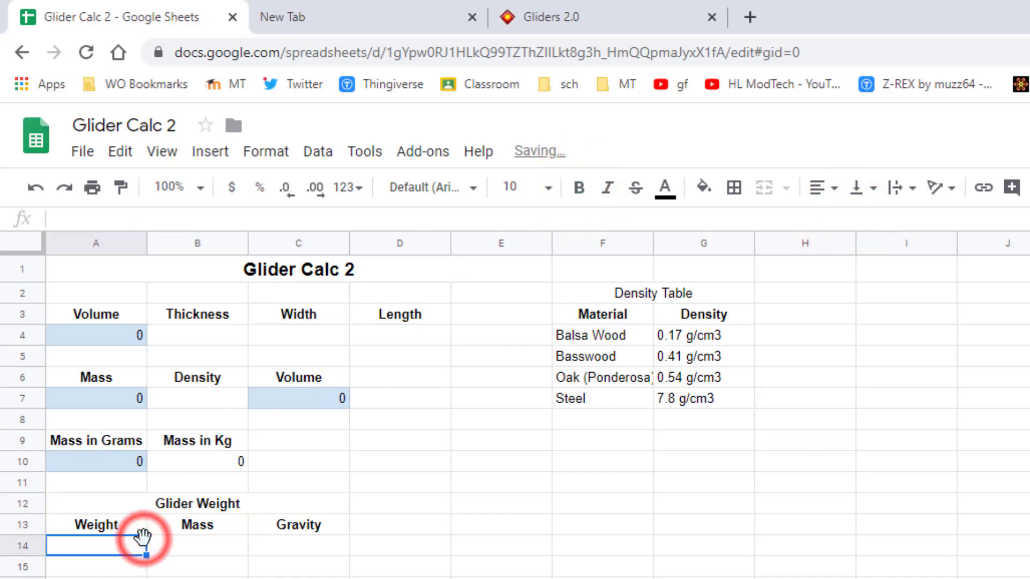
left_click(210, 551)
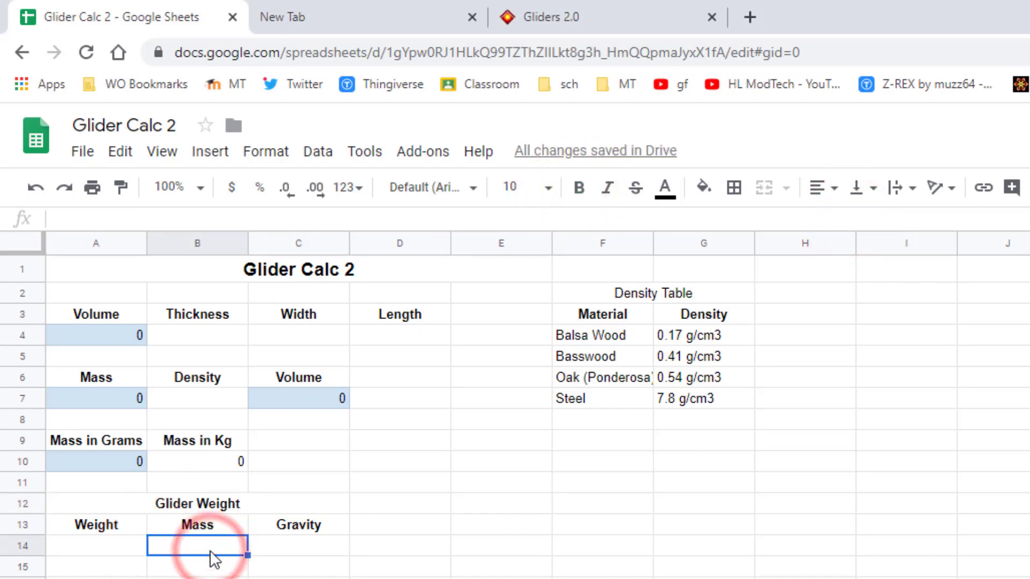
type("=")
left_click(245, 460)
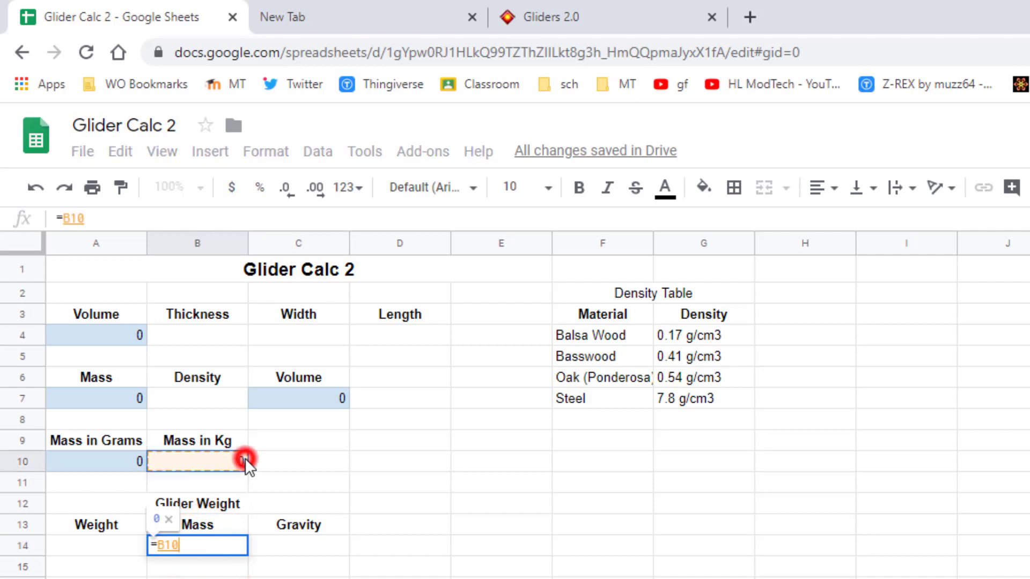
key("Return")
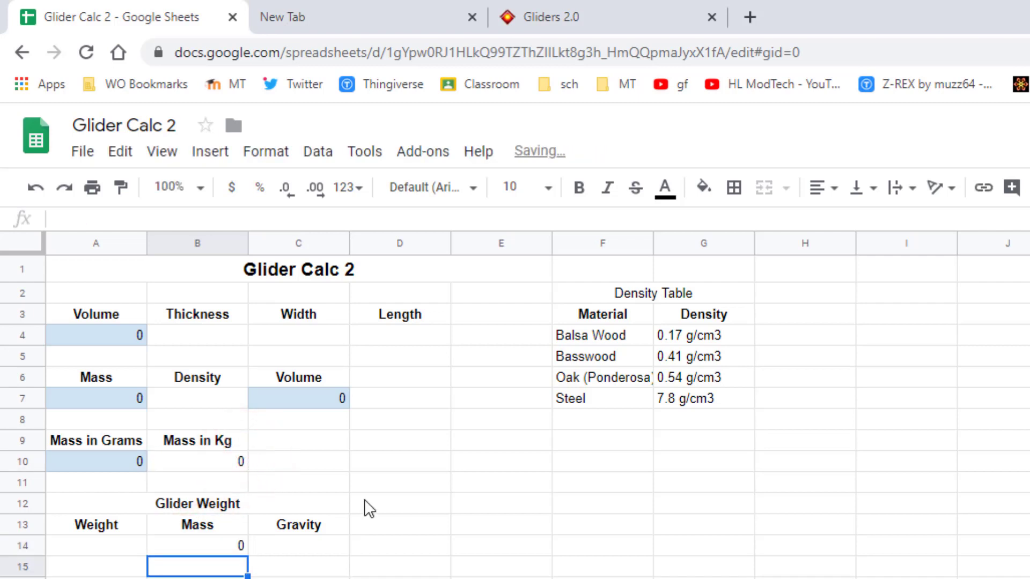
Enter 9.8 in cell C14 under Gravity
left_click(317, 541)
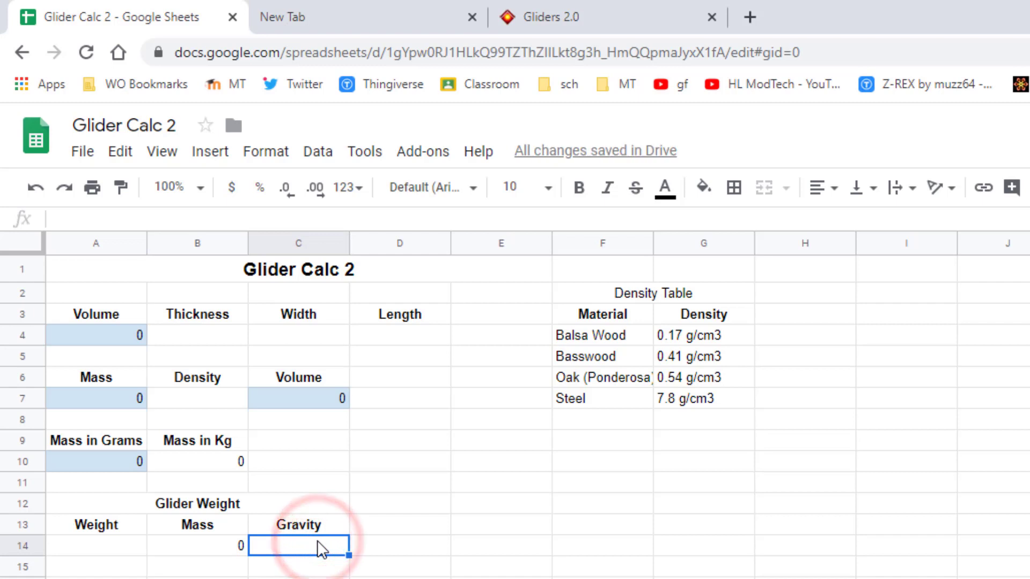
type("9.8")
key("Return")
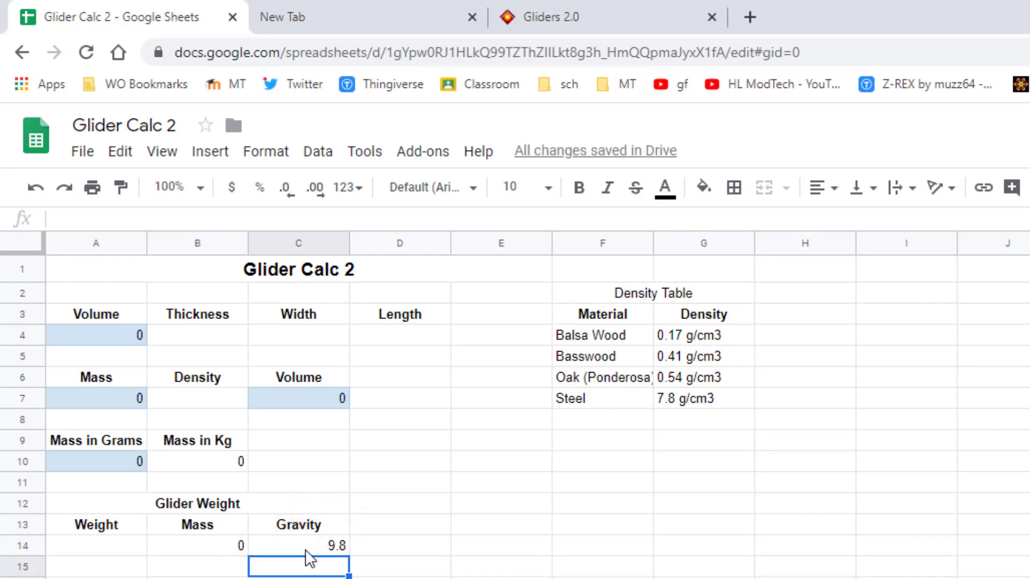
left_click(94, 546)
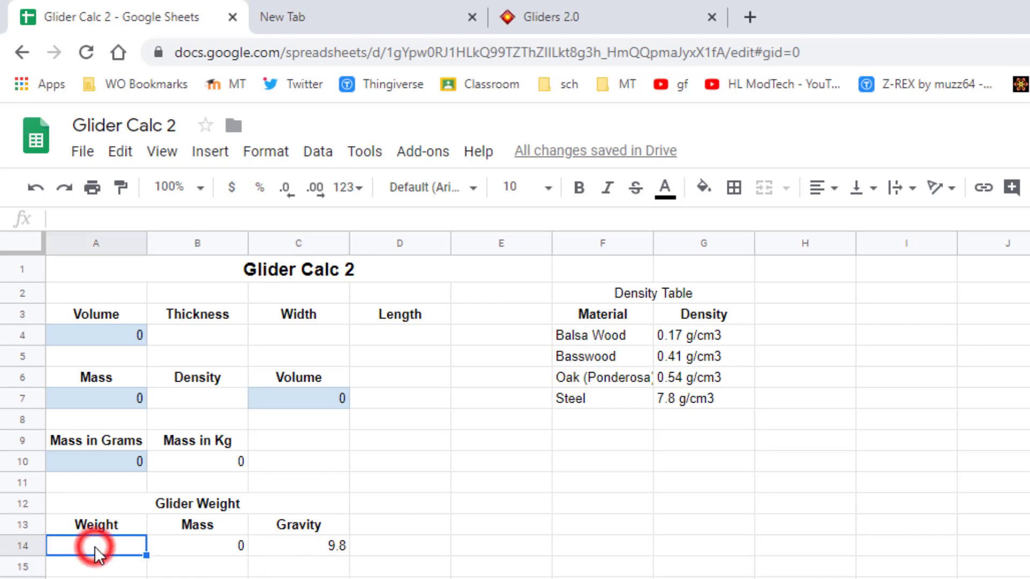
type("=0")
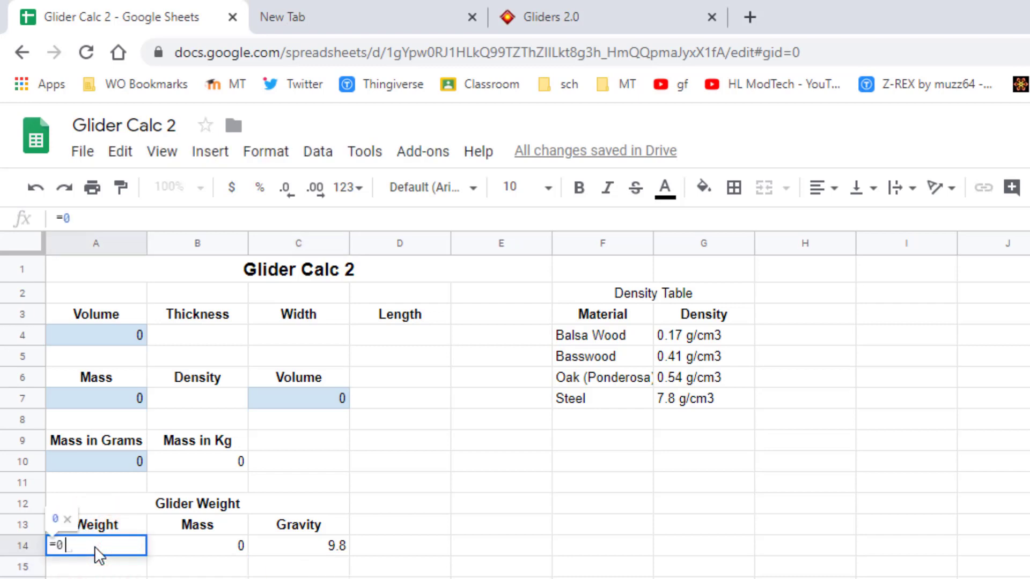
key("Return")
Enter the formula =B14*C14 in cell A14 under Weight to multiply mass by gravity
left_click(117, 549)
type("=")
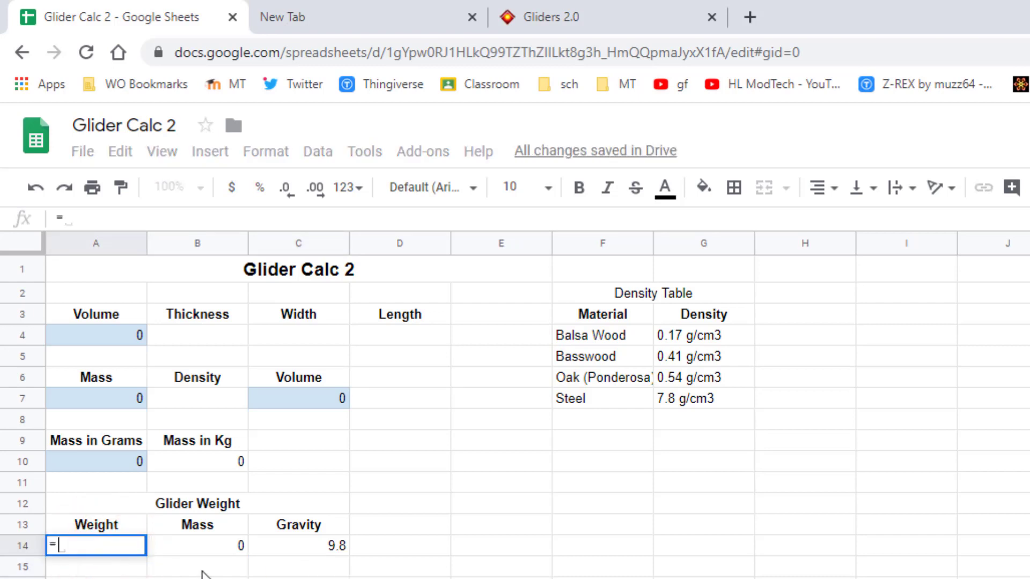
left_click(233, 550)
type("*")
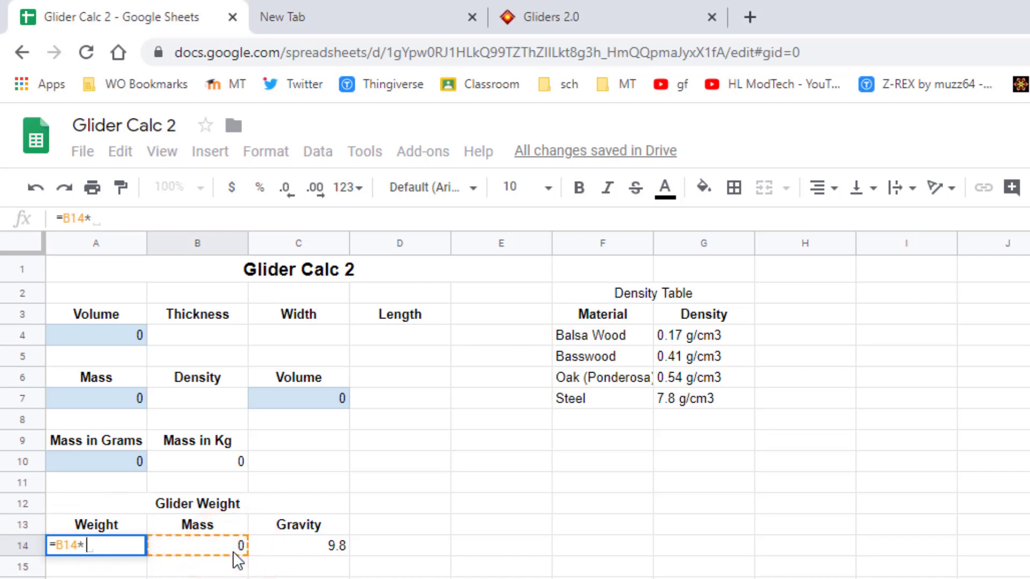
left_click(285, 550)
key("Return")
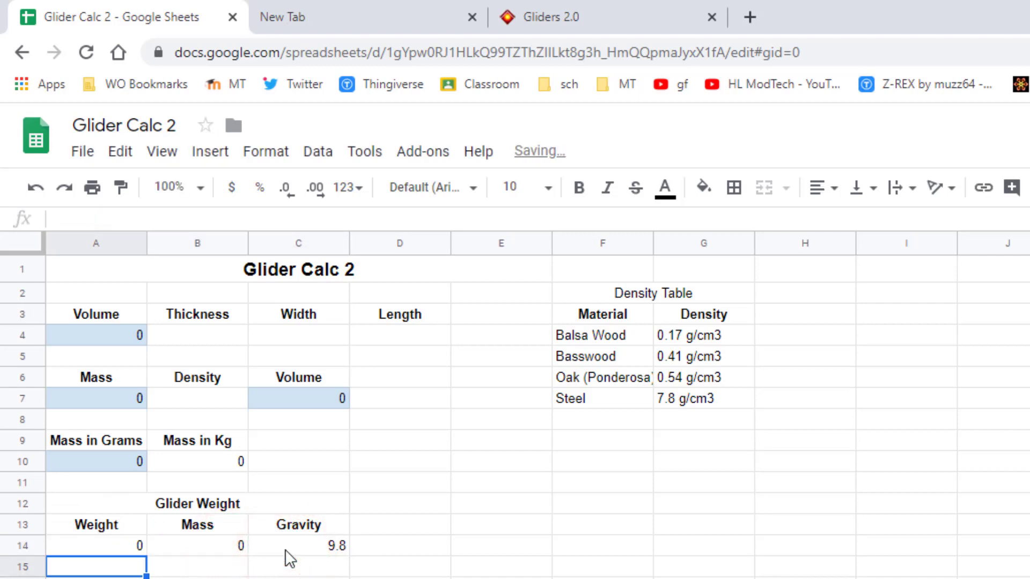
Fill cell B14 under the glider weight's Mass heading with light blue
left_click(210, 546)
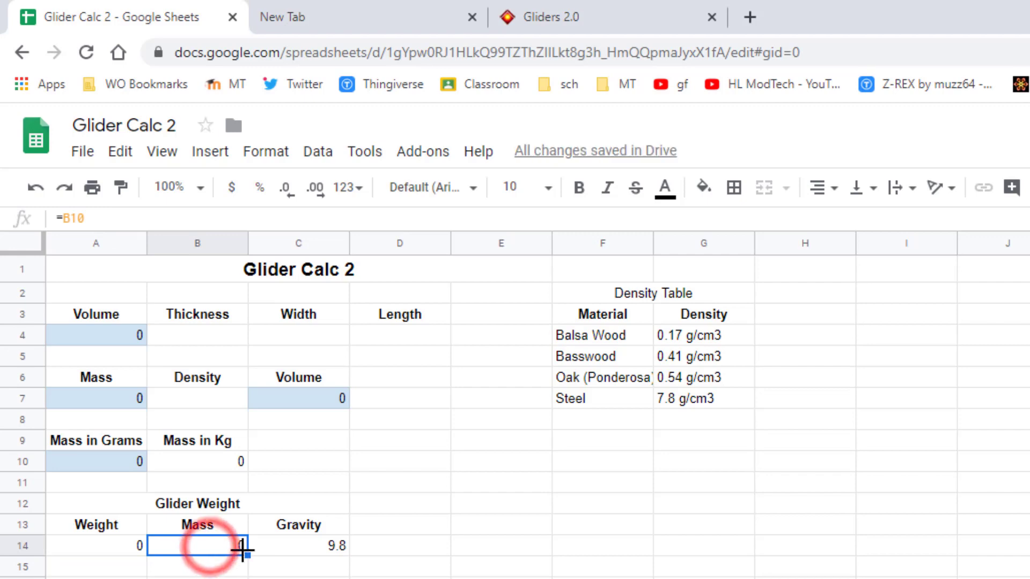
left_click(703, 188)
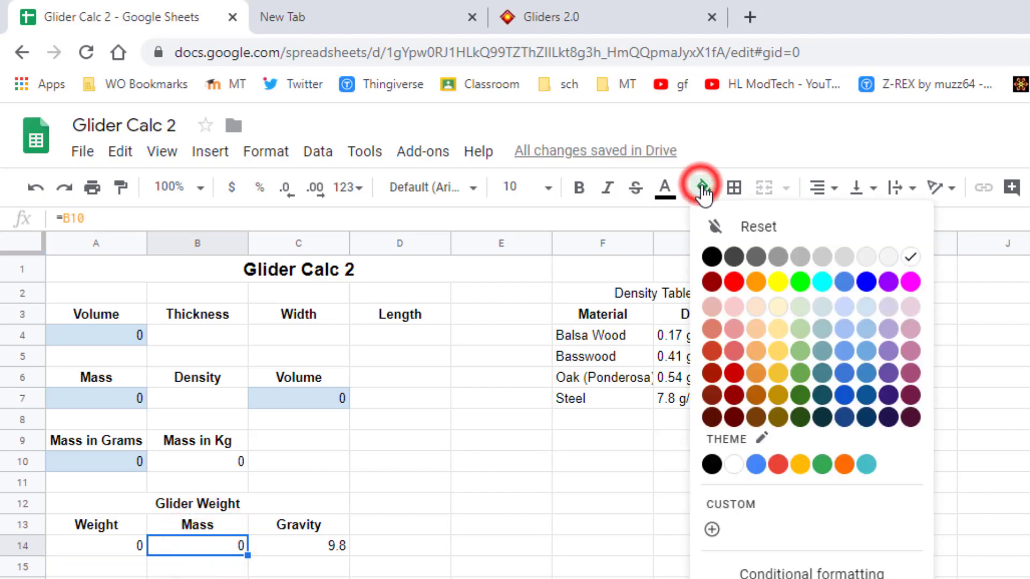
left_click(865, 307)
Merge cells E9:G9 and enter the heading "Wing Area" in the merged cell
left_click_drag(485, 440, 678, 450)
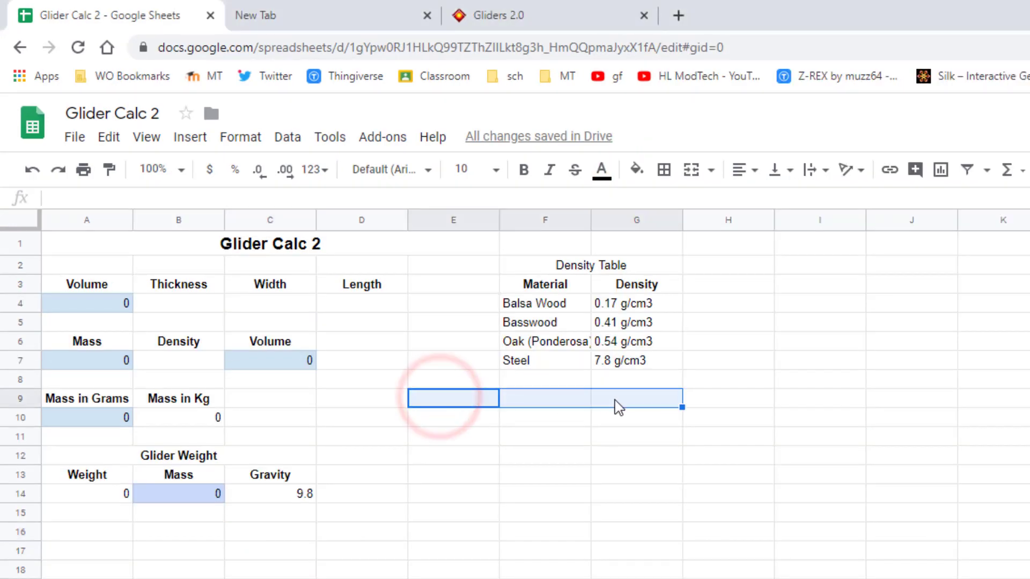
left_click_drag(463, 406, 648, 406)
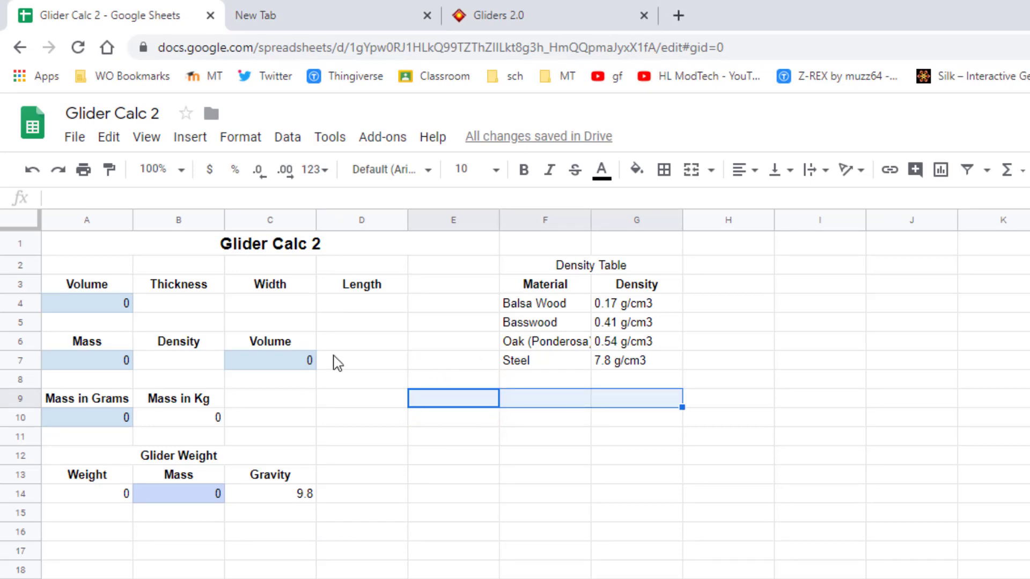
left_click(690, 171)
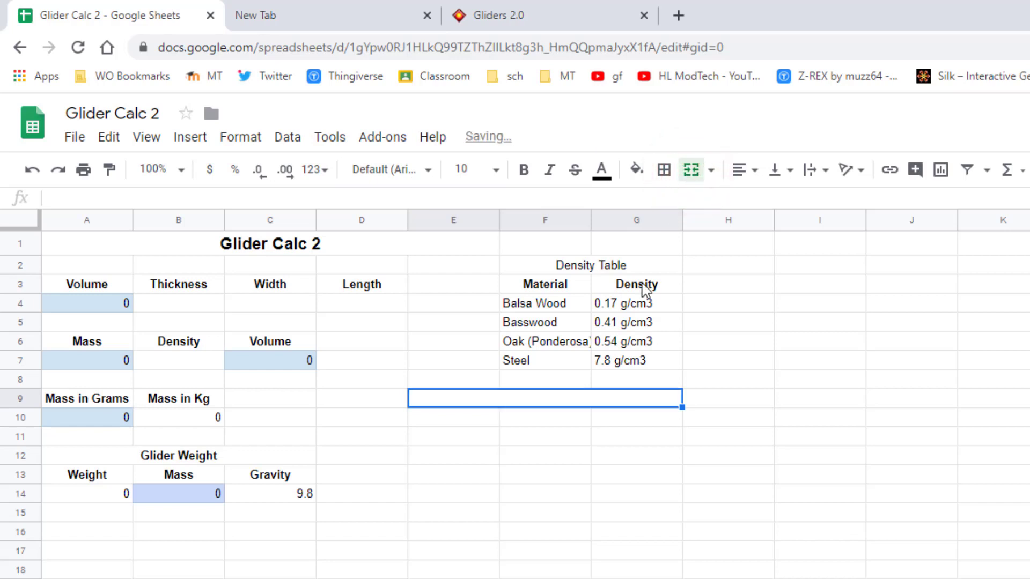
type("Wing")
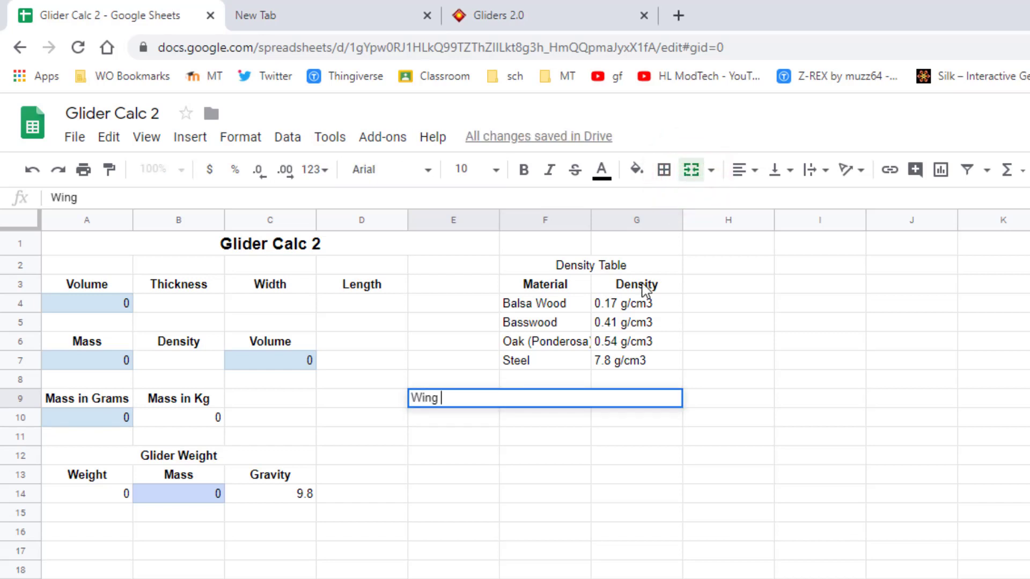
type("h Area")
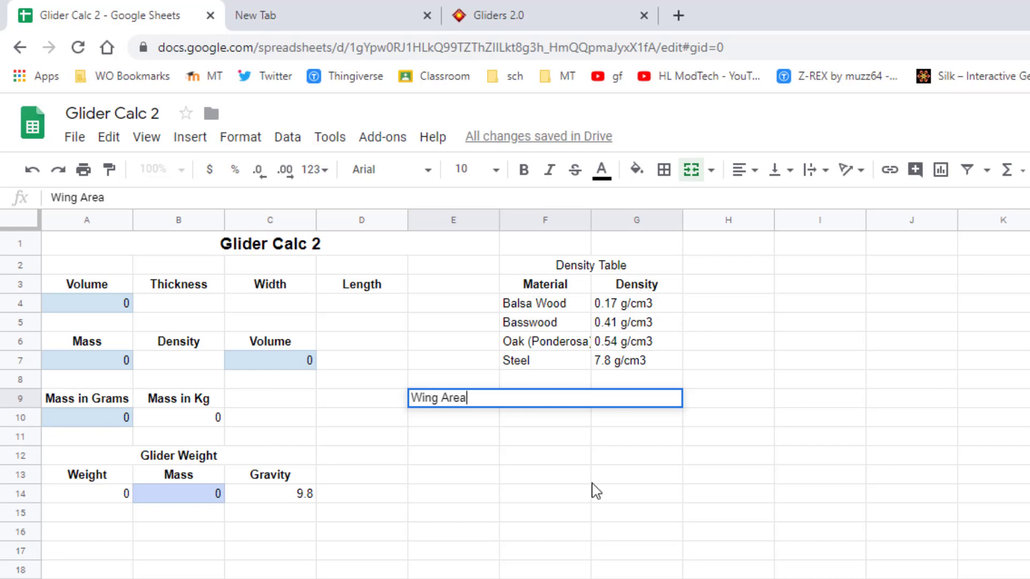
left_click(588, 424)
Center and bold the Wing Area heading
left_click(576, 398)
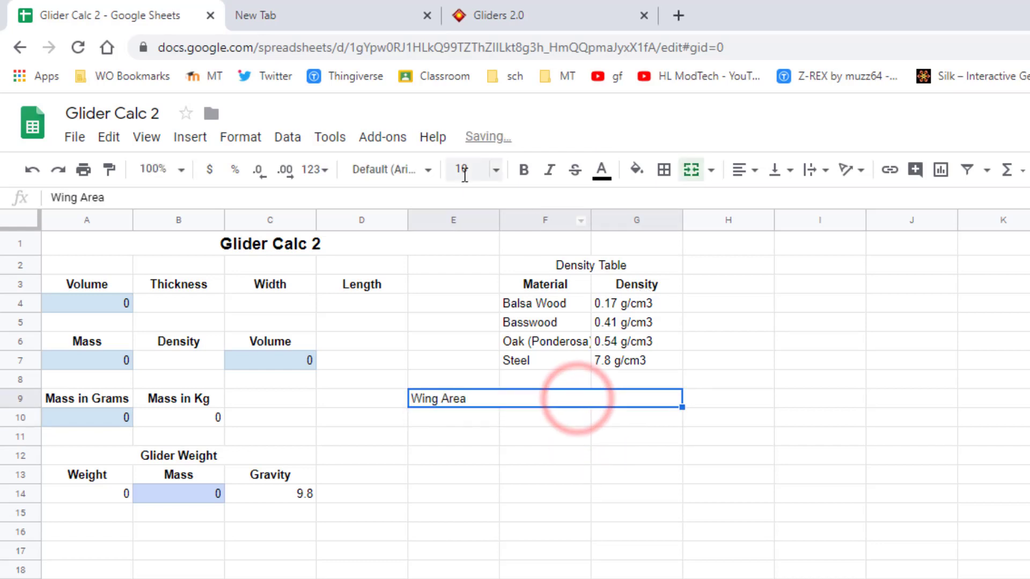
left_click(739, 169)
left_click(765, 202)
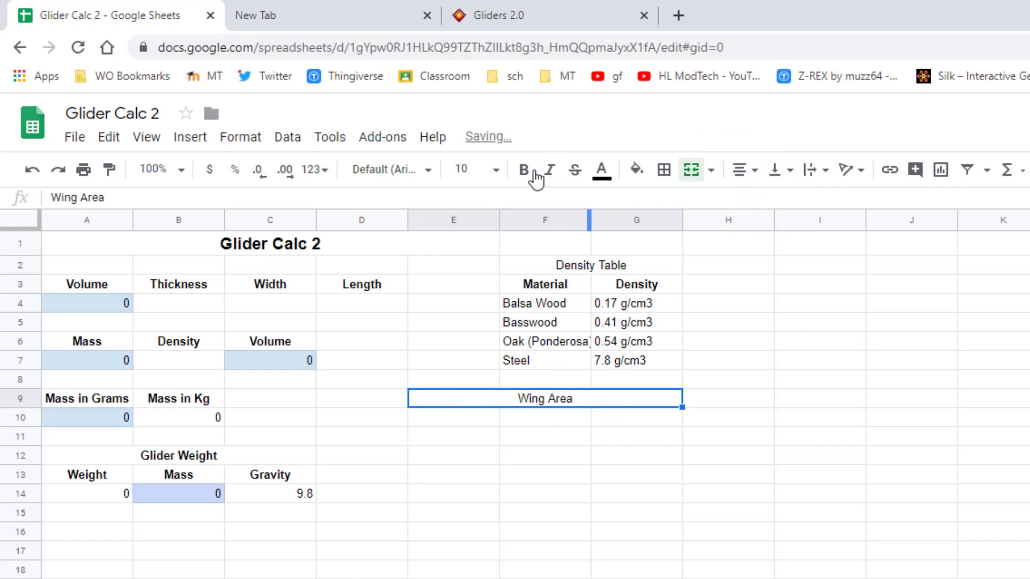
left_click(525, 170)
Enter the labels WA, span and chord in E10:G10, and make them bold and centered
left_click(450, 418)
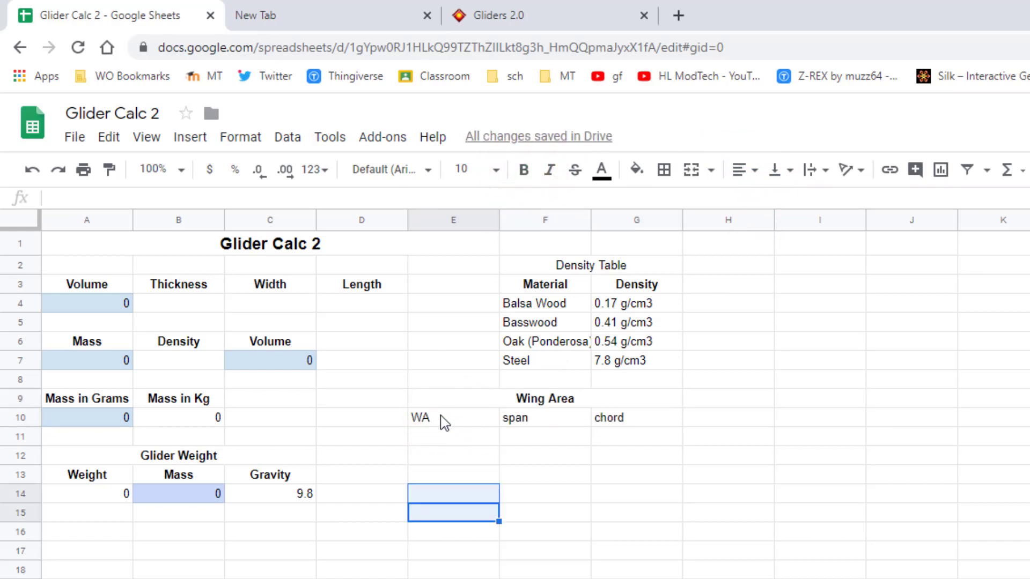
left_click_drag(440, 417, 645, 437)
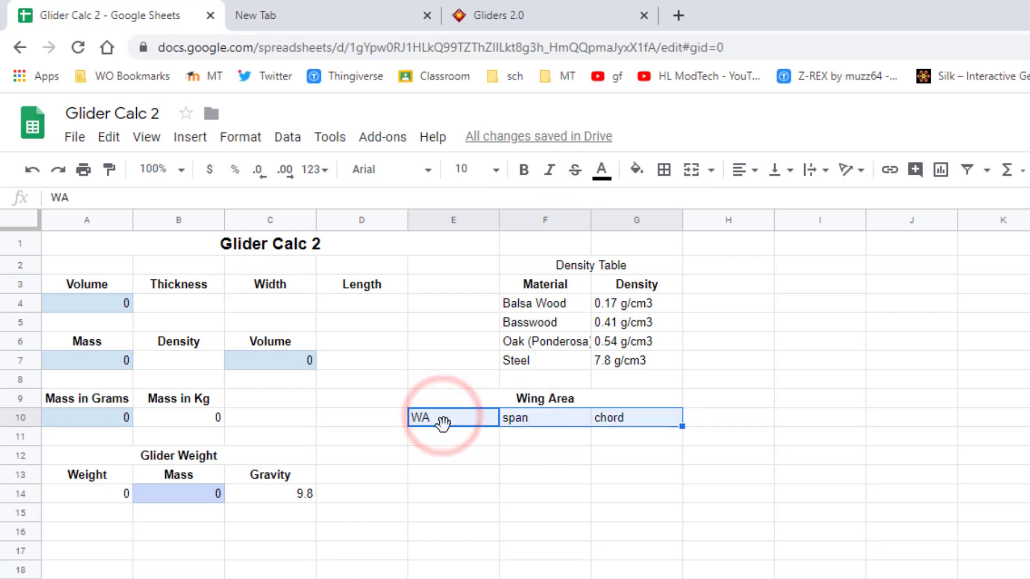
left_click(526, 170)
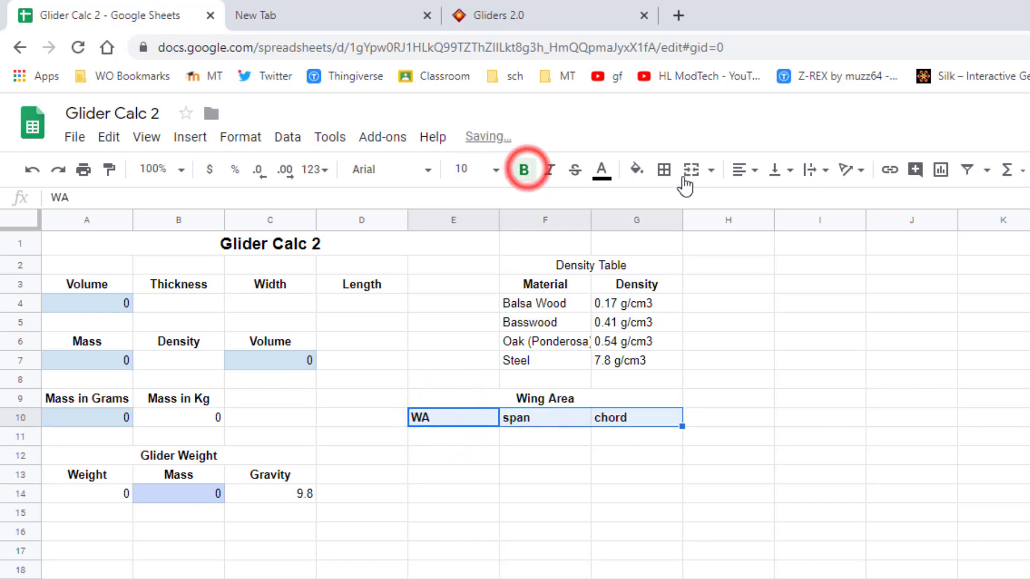
left_click(743, 170)
left_click(765, 202)
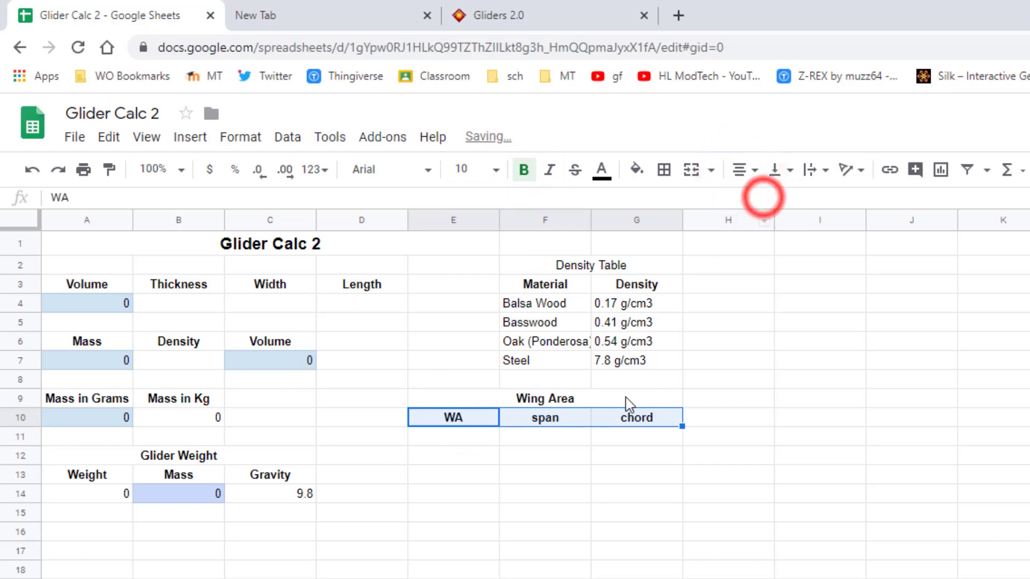
Enter the formula =F11*G11 in cell E11 under WA to multiply span by chord
left_click(475, 439)
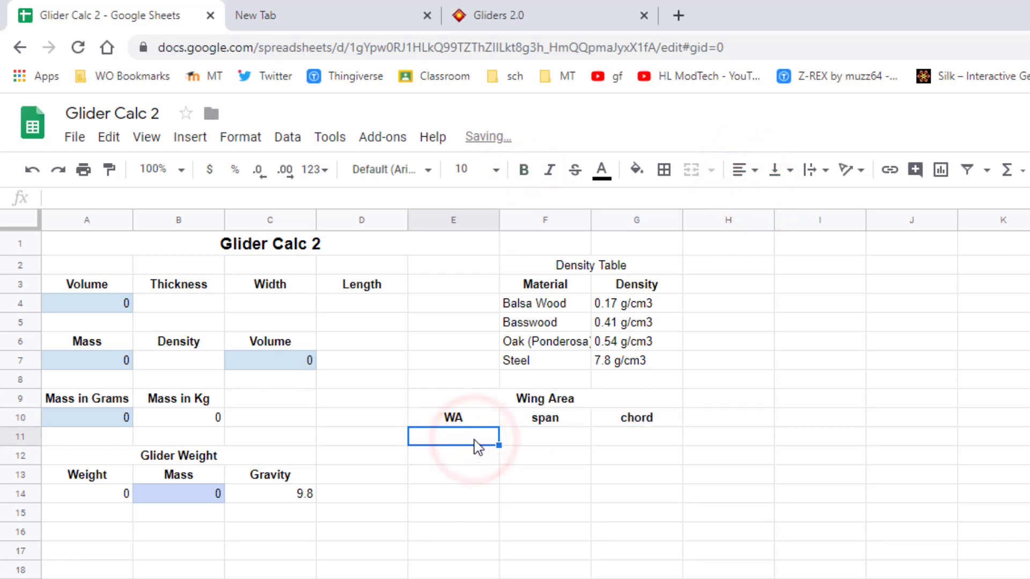
type("=")
left_click(562, 437)
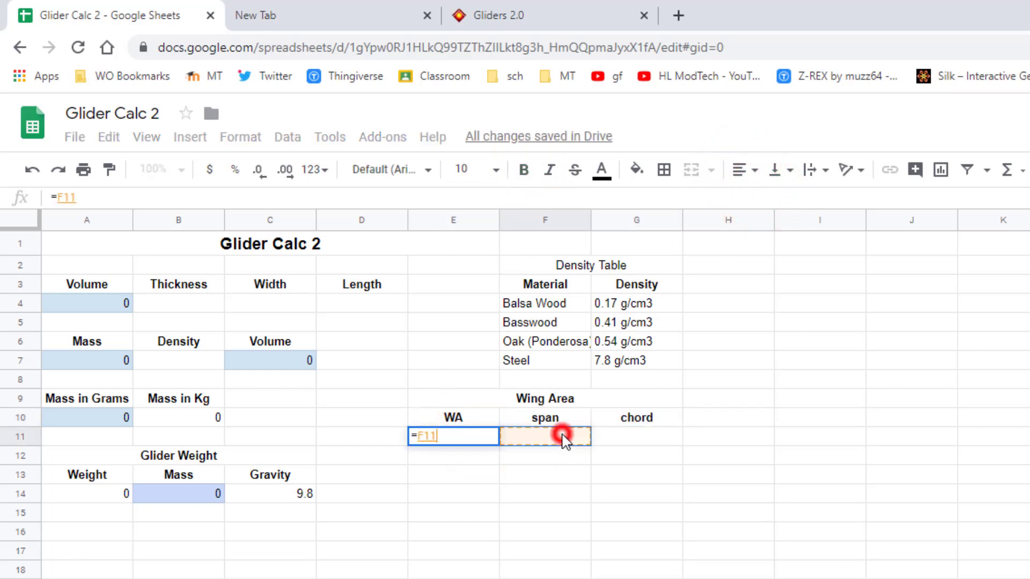
type("*")
left_click(622, 436)
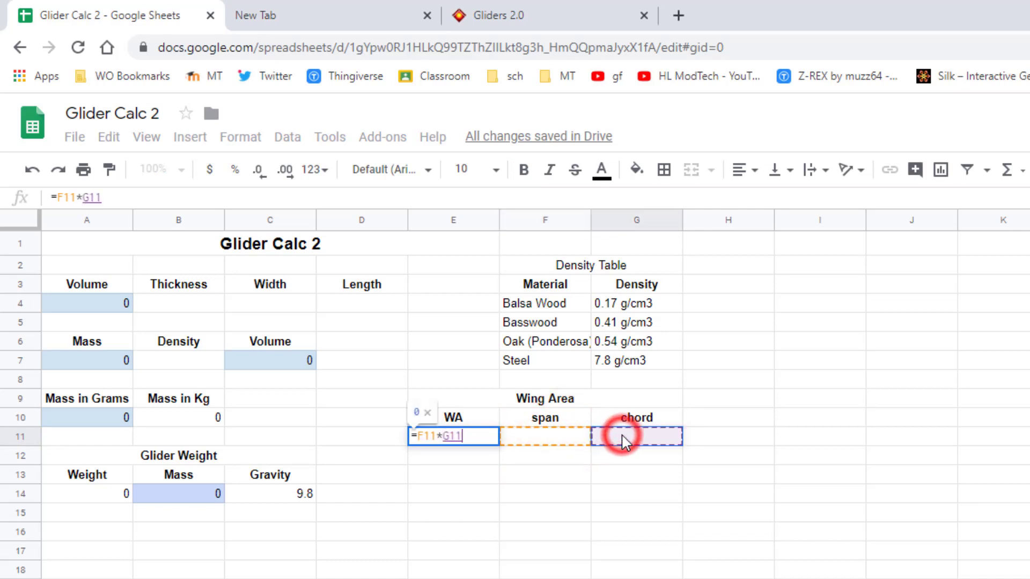
key("Return")
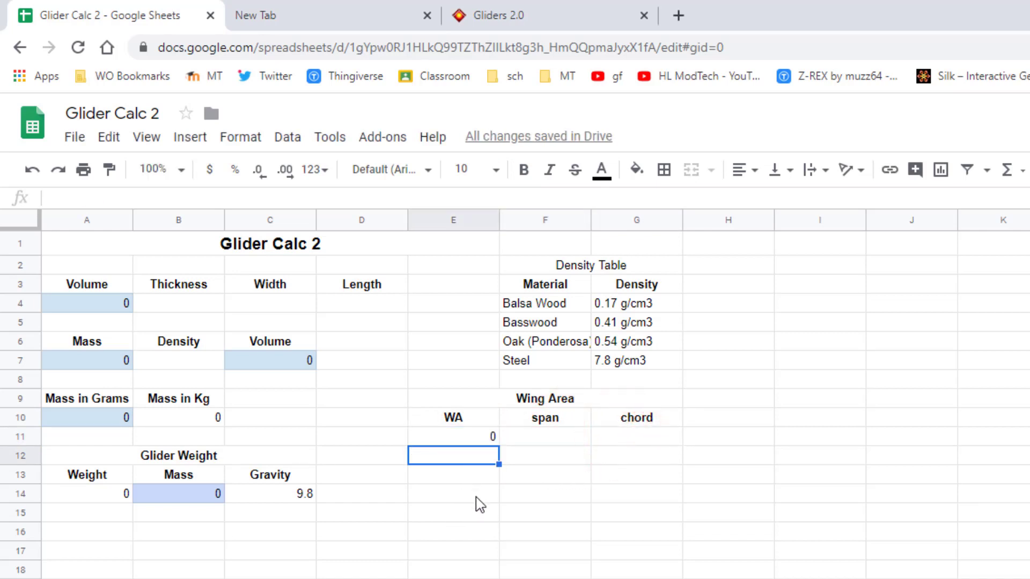
Add a centered, bold "Lift Efficiency Rating" heading in merged cells E13:G13, with the labels LER, WA and GW in E14:G14
key("Down")
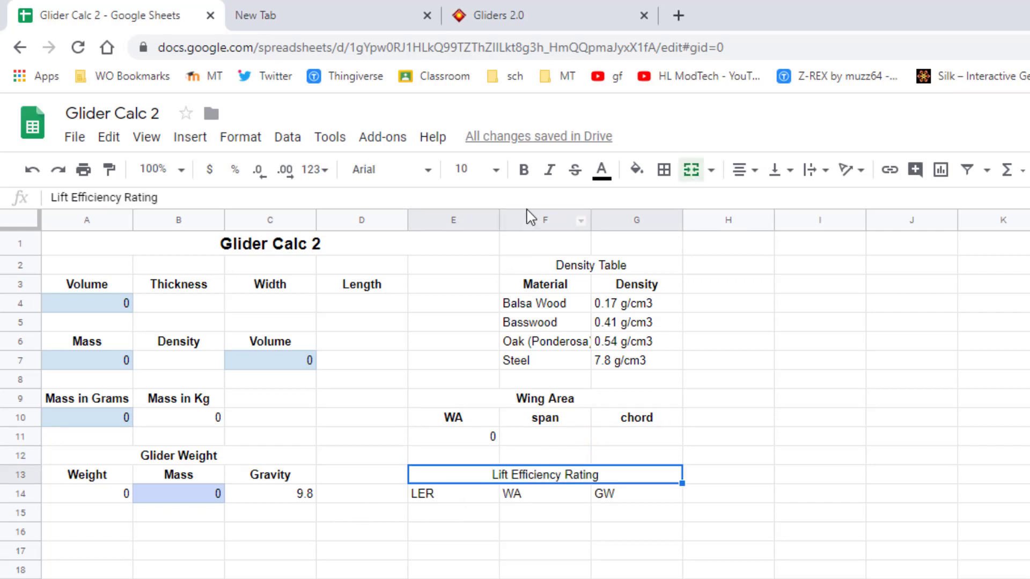
left_click(524, 171)
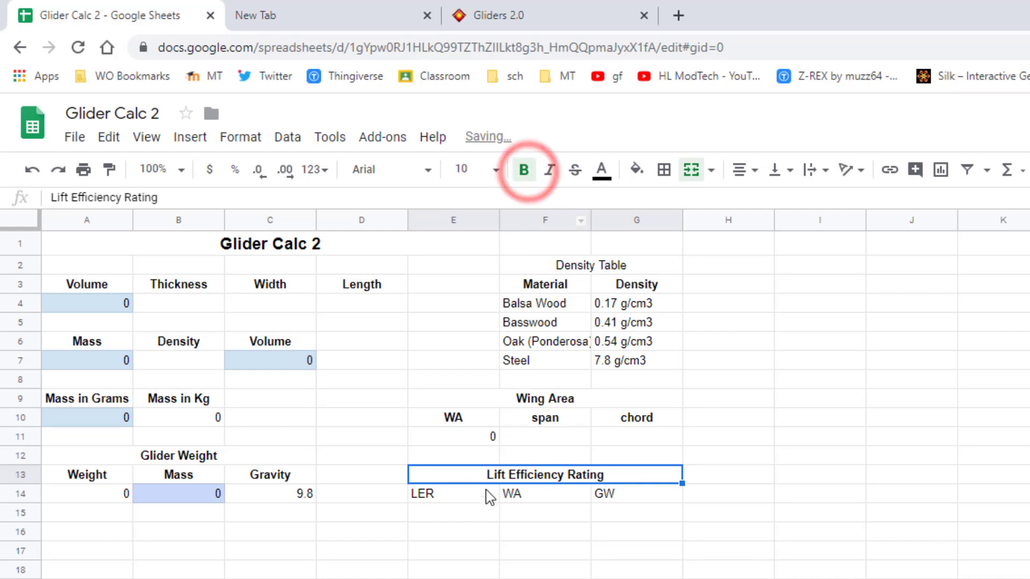
Enter the formula =E11 in cell F15 under WA to pull in the calculated wing area
left_click(432, 495)
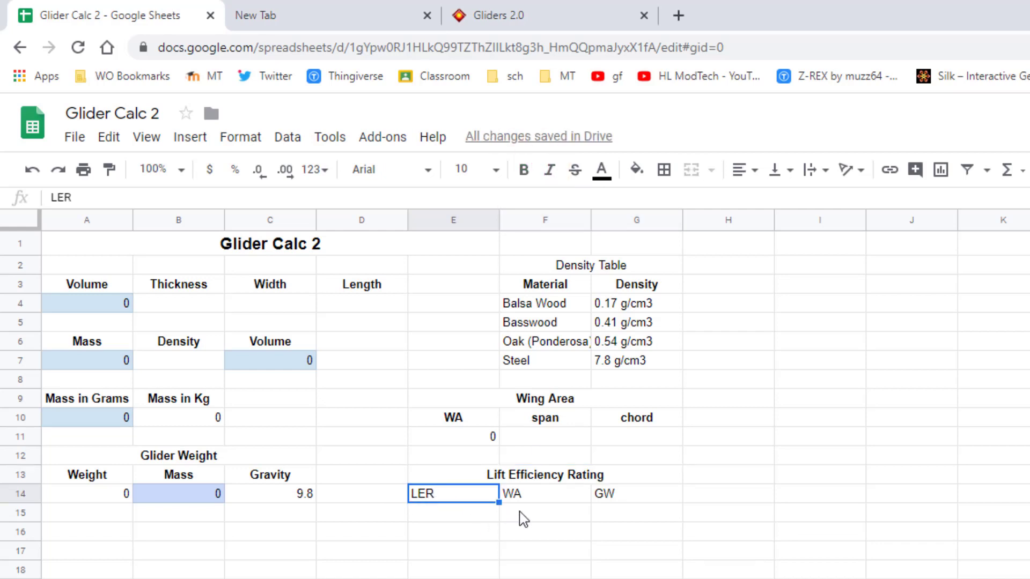
left_click(533, 512)
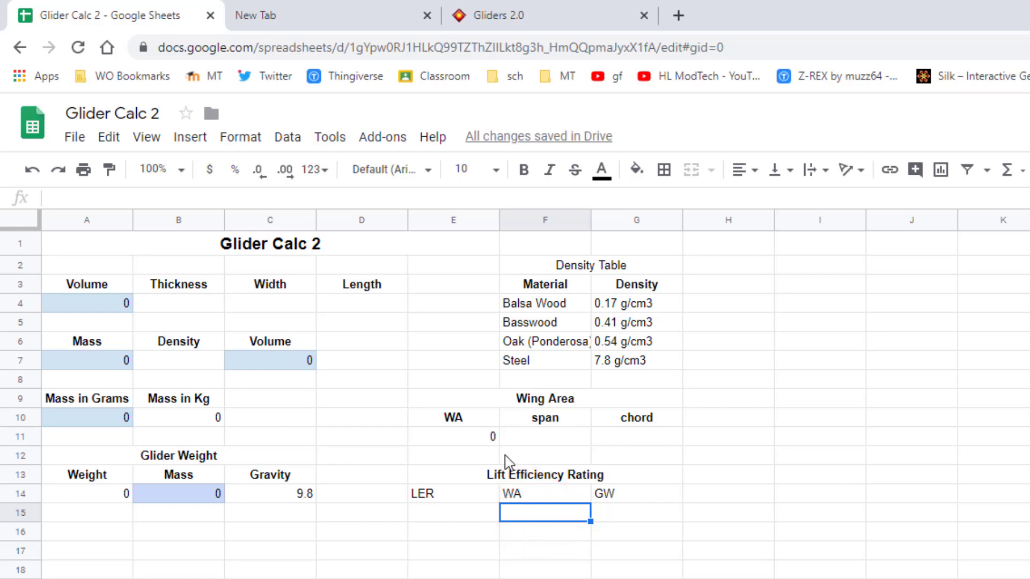
type("=")
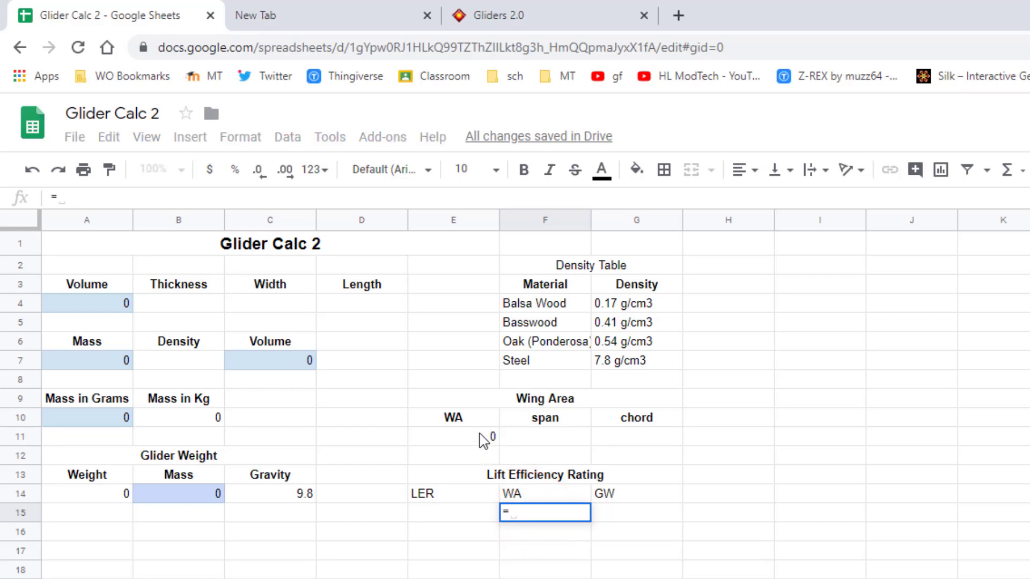
left_click(481, 437)
key("Return")
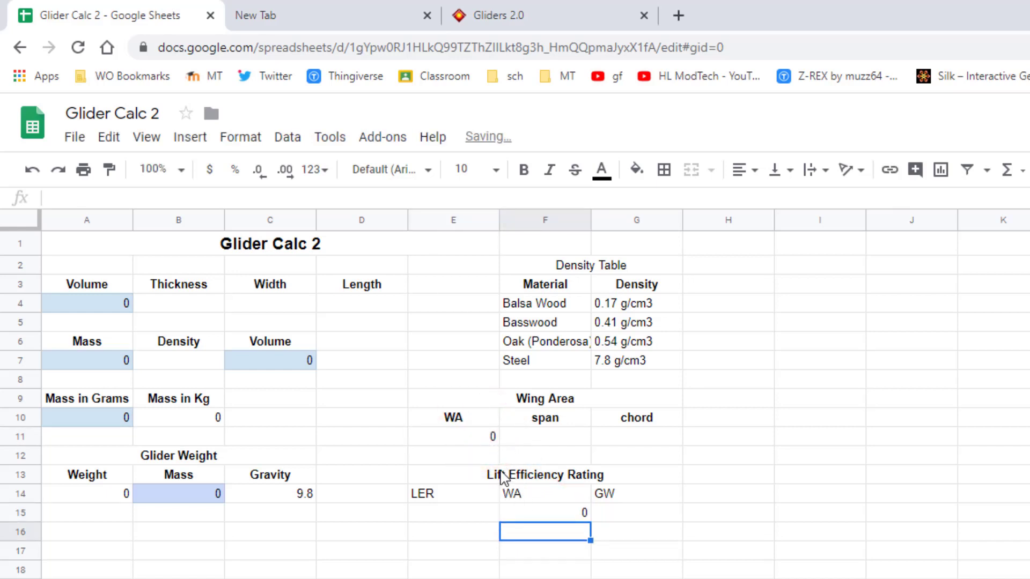
Fill the wing area result in E11 and the linked WA value in F15 with the same light cornflower blue
left_click(485, 437)
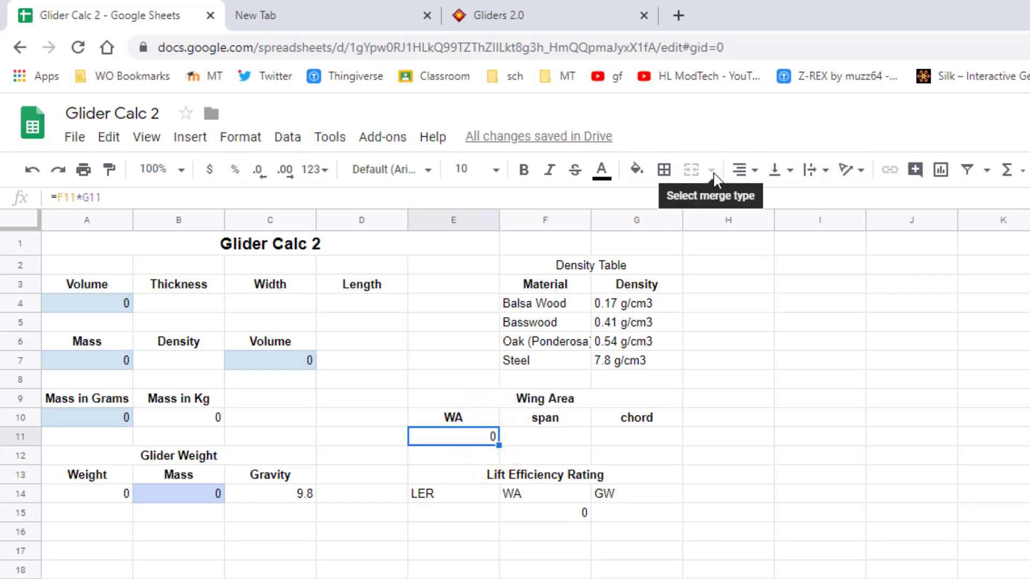
left_click(637, 169)
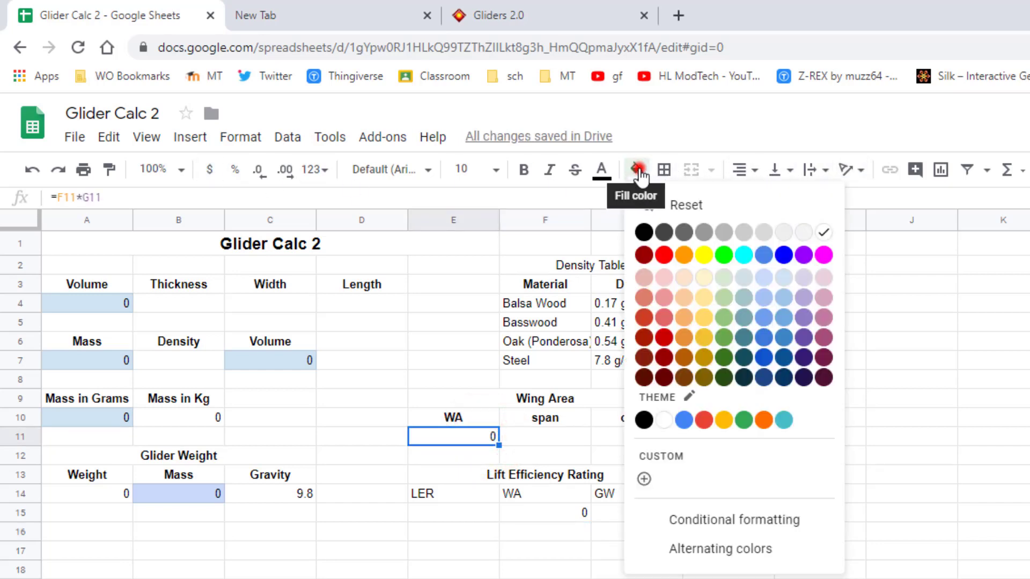
left_click(765, 277)
left_click(573, 512)
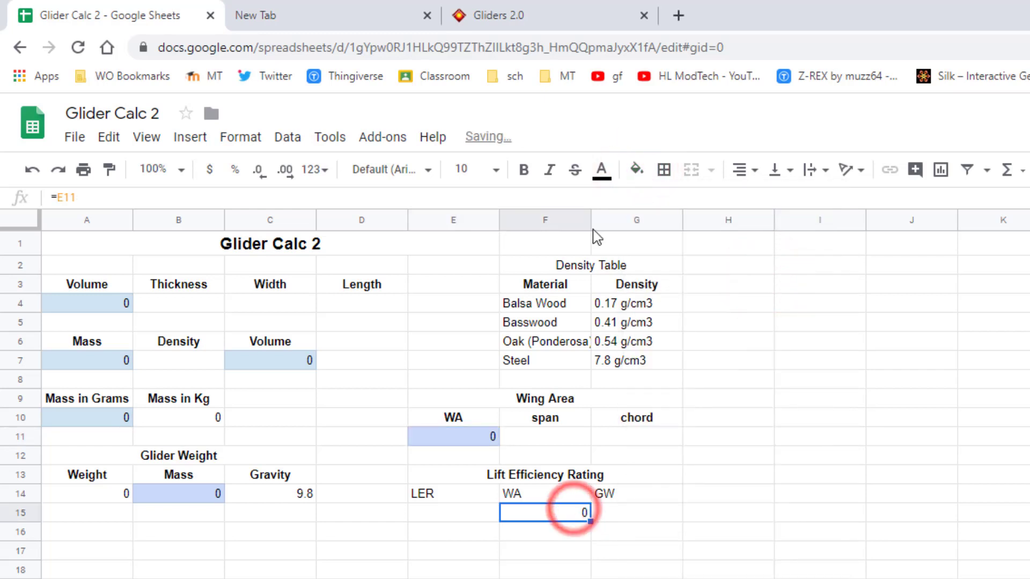
left_click(639, 171)
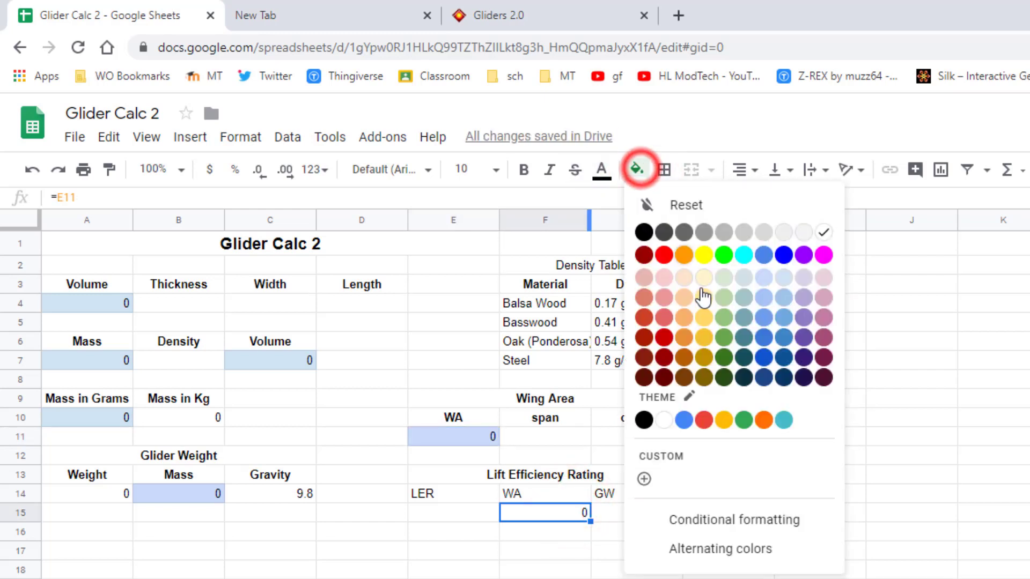
left_click(763, 278)
left_click(617, 539)
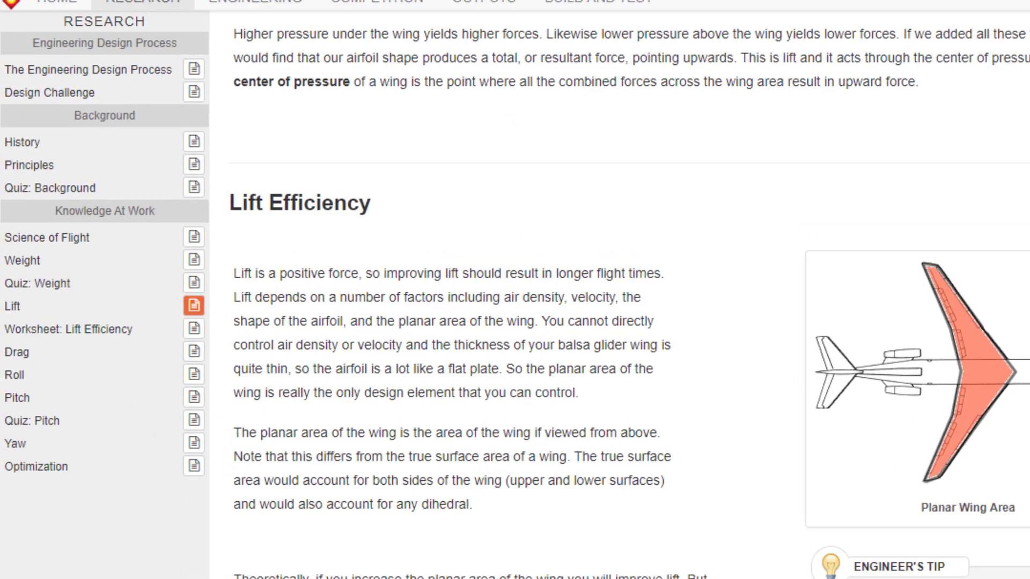
Enter the formula =F15/G15 in cell E15 under LER to divide wing area by glider weight
left_click(504, 445)
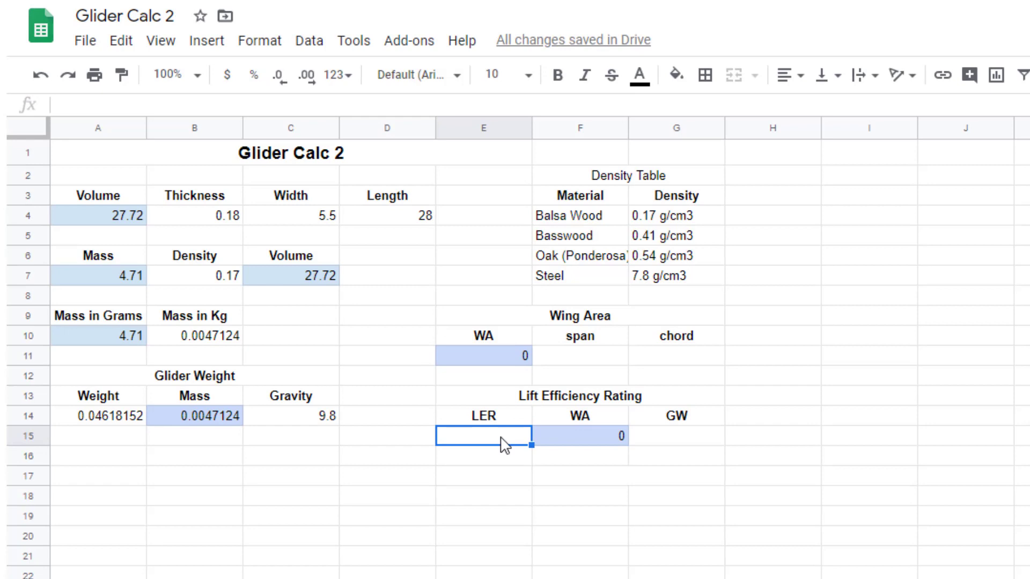
type("=")
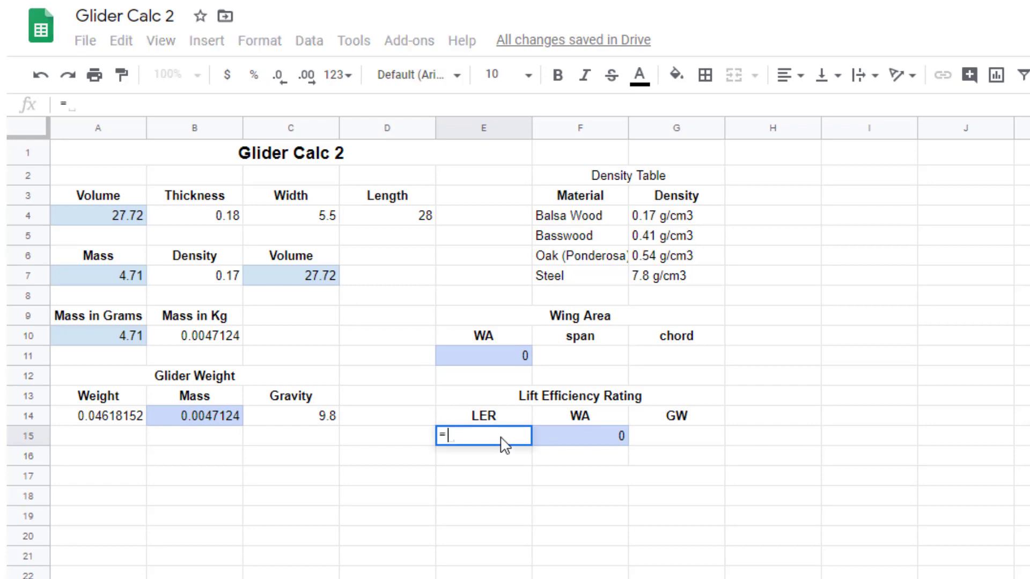
left_click(593, 447)
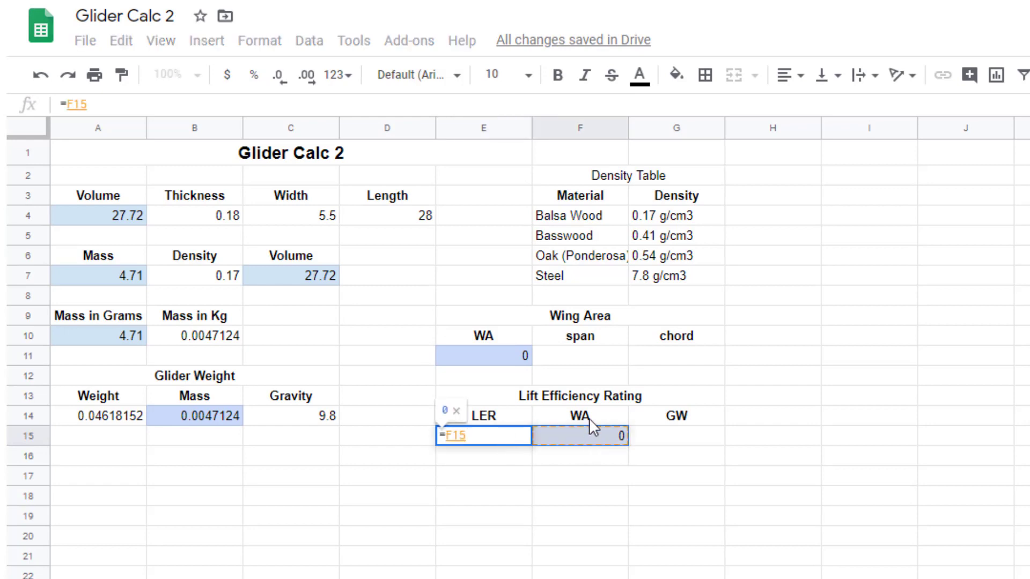
type("/")
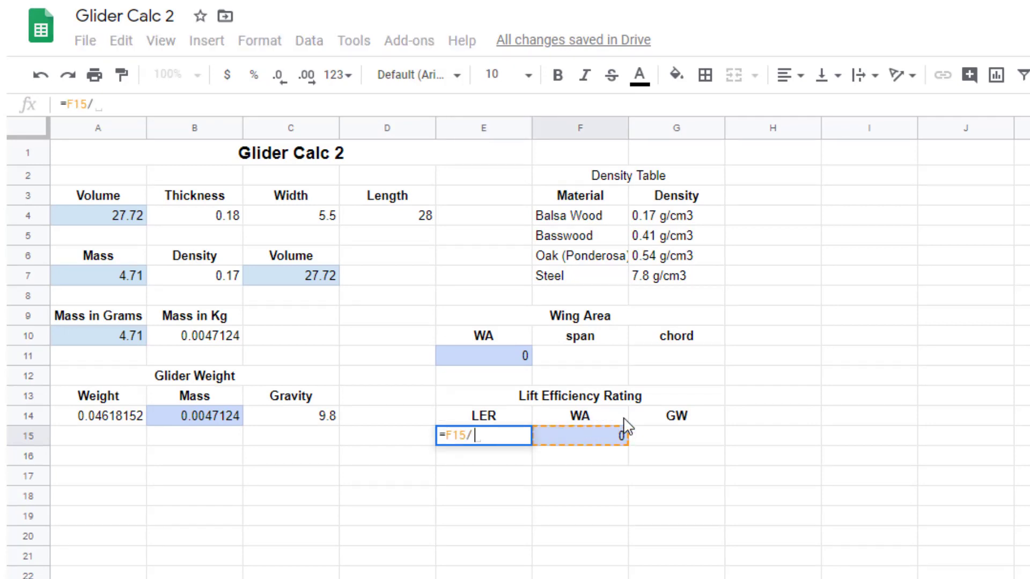
left_click(672, 439)
key("Return")
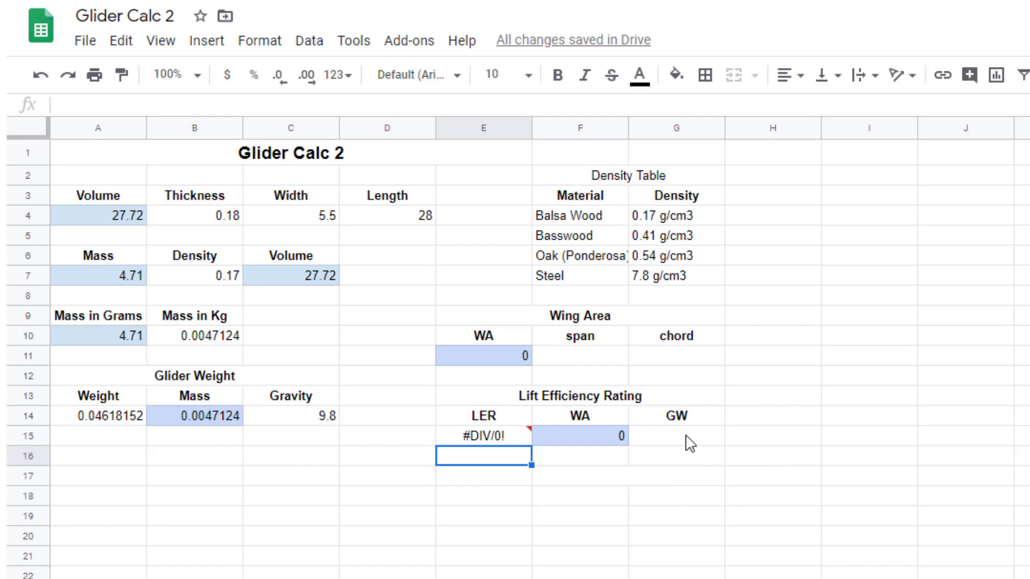
Examine the error note on the LER formula cell E15
left_click(690, 444)
key("Down")
key("Down")
key("Down")
key("Down")
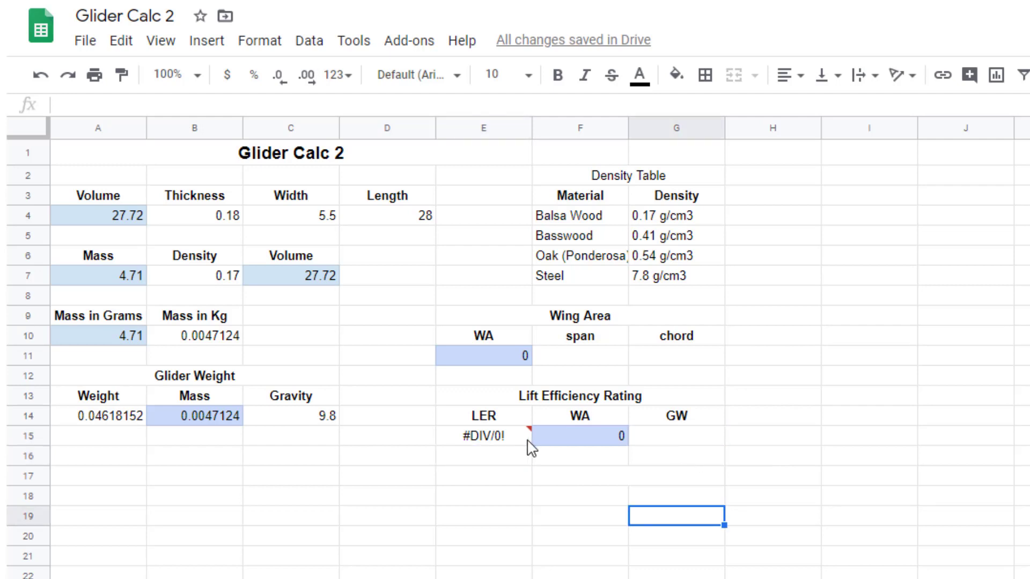
mouse_move(489, 441)
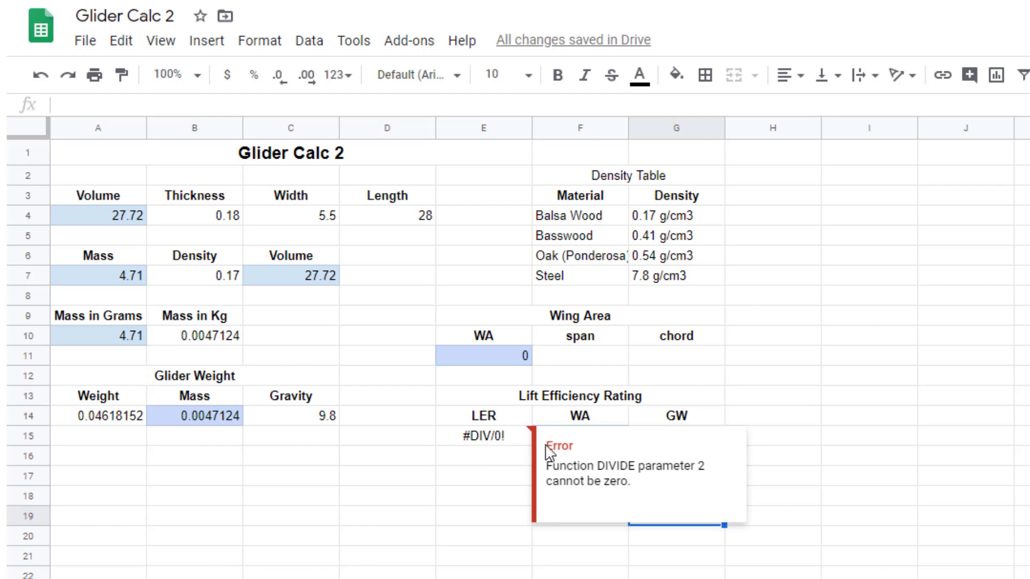
Enter a span of 0.3 in F11 and a chord of .02 in G11 for the wing area
left_click(609, 360)
type("0.3")
key("Return")
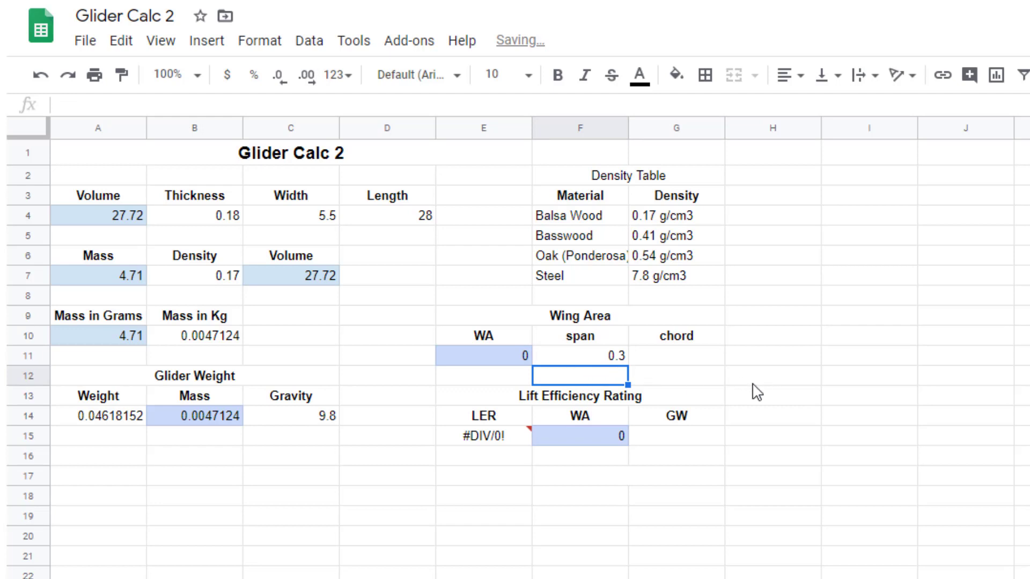
left_click(680, 364)
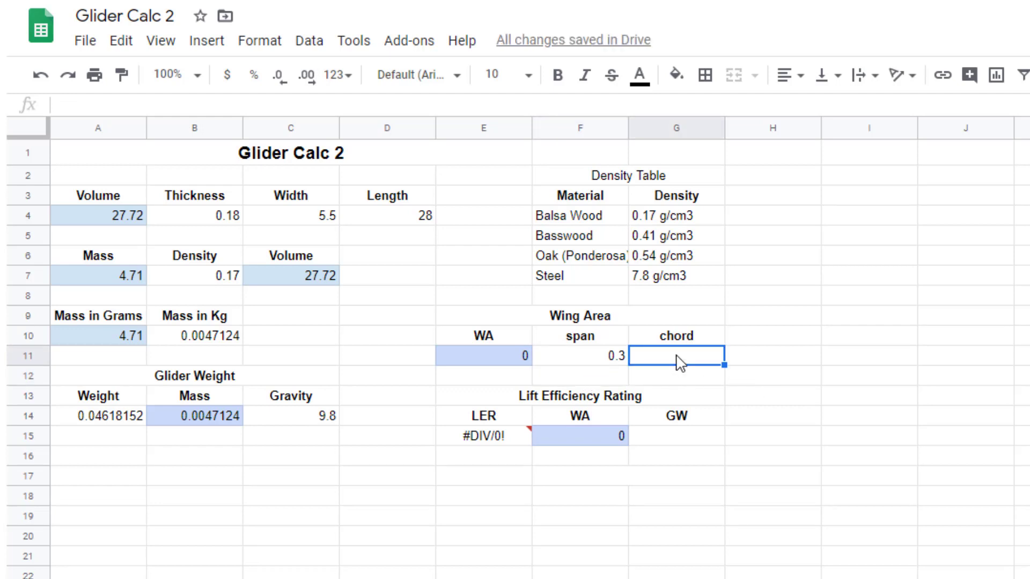
type(".02")
key("Return")
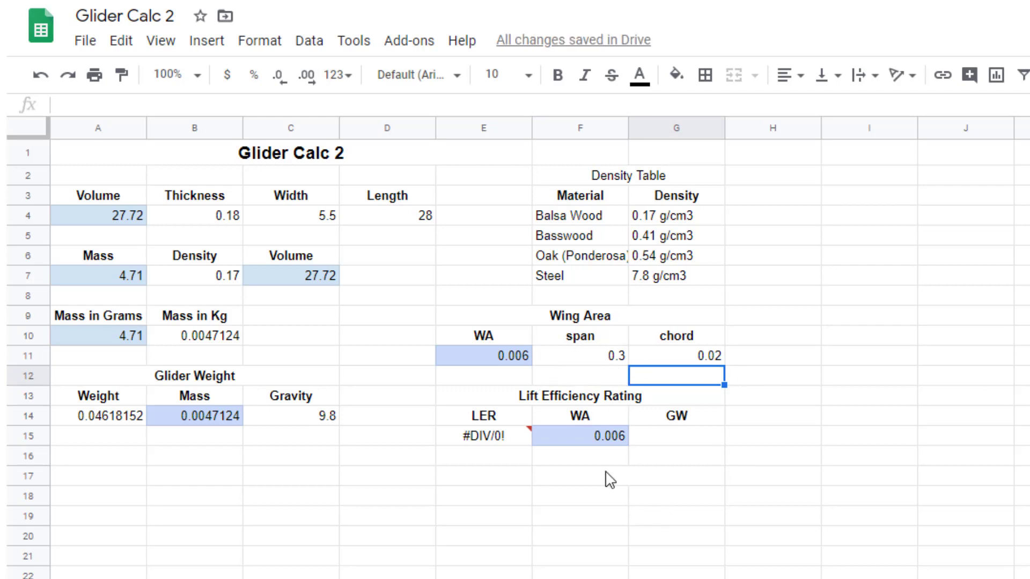
Enter a glider weight of .04 in cell G15 under GW
left_click(669, 443)
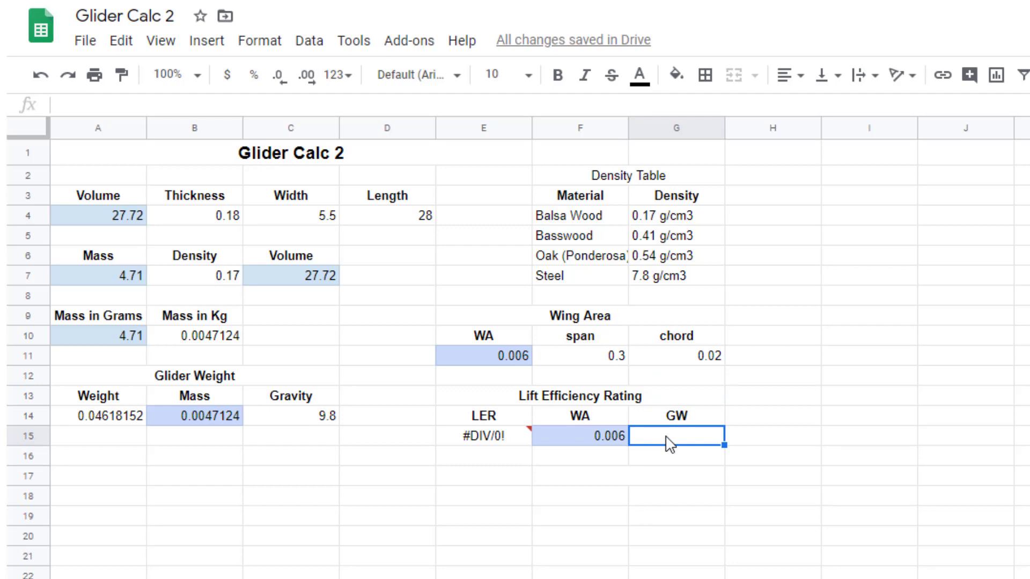
type(".04")
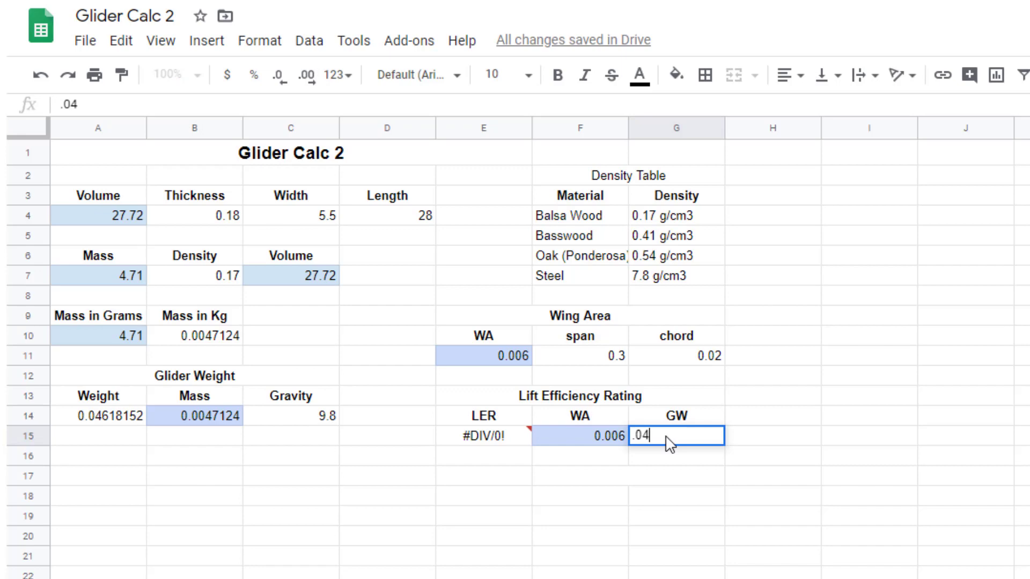
key("Return")
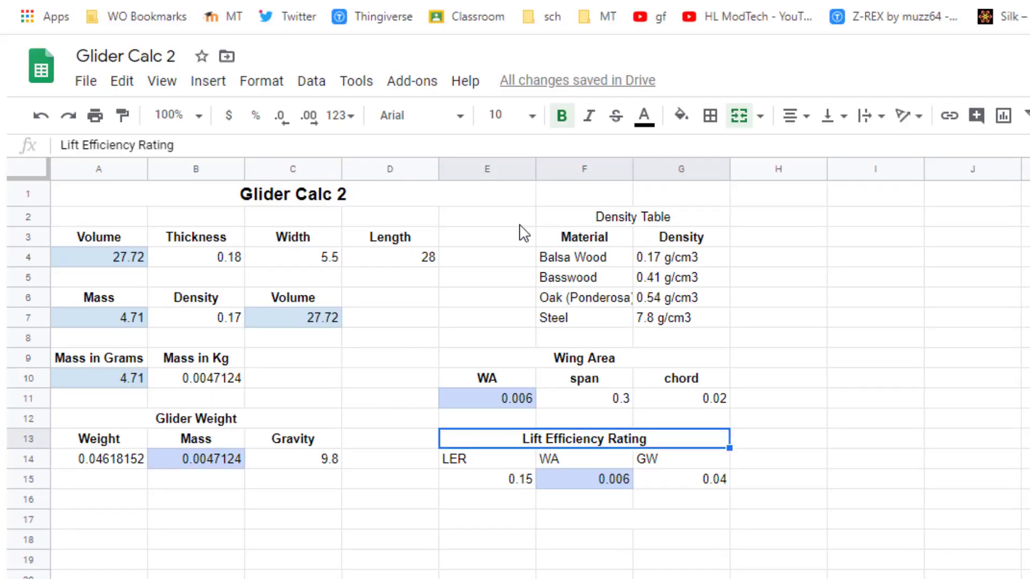
Change the merged heading in E13:G13 to "Lift Efficiency Ratio"
left_click_drag(169, 143, 204, 140)
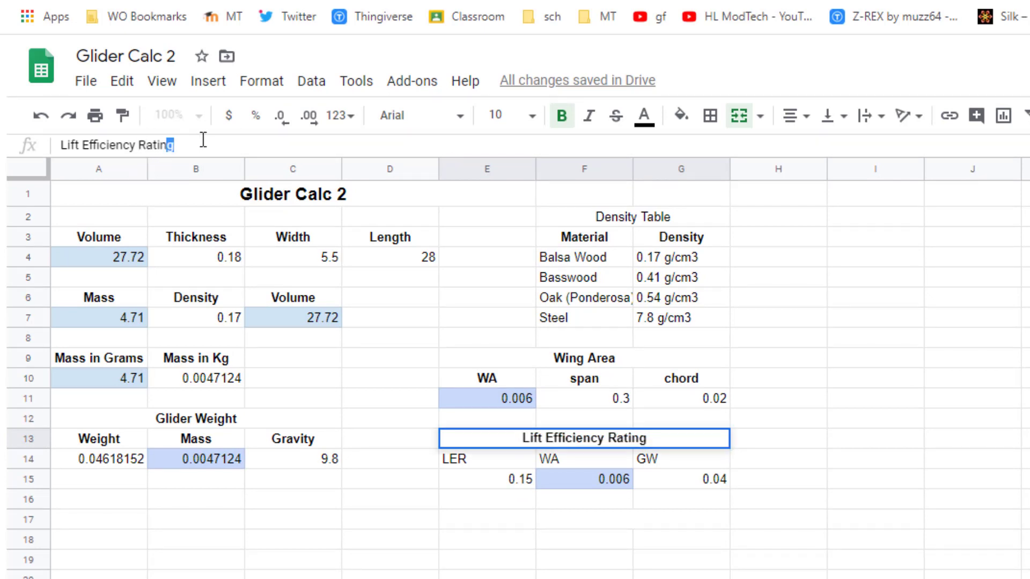
key("BackSpace")
key("BackSpace")
type("o")
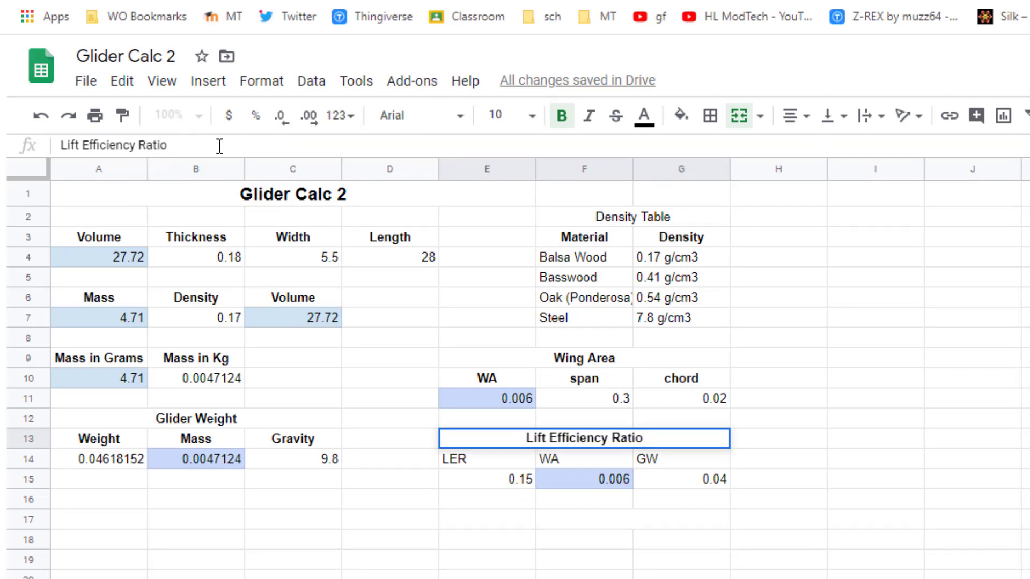
left_click(466, 503)
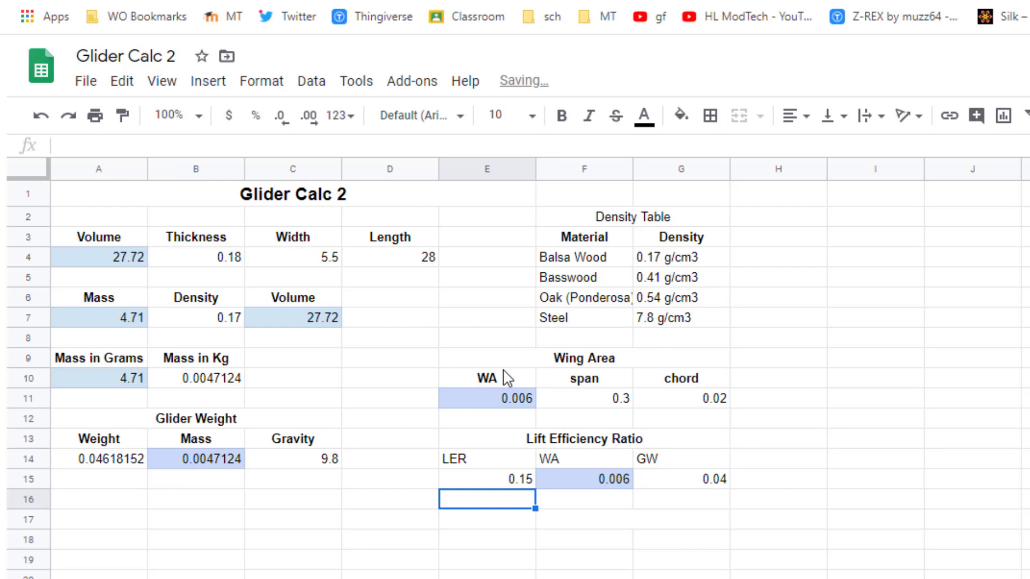
Copy the formatting of the wing area labels in E10:G10 onto the LER, WA and GW labels in E14:G14
left_click_drag(511, 382, 673, 379)
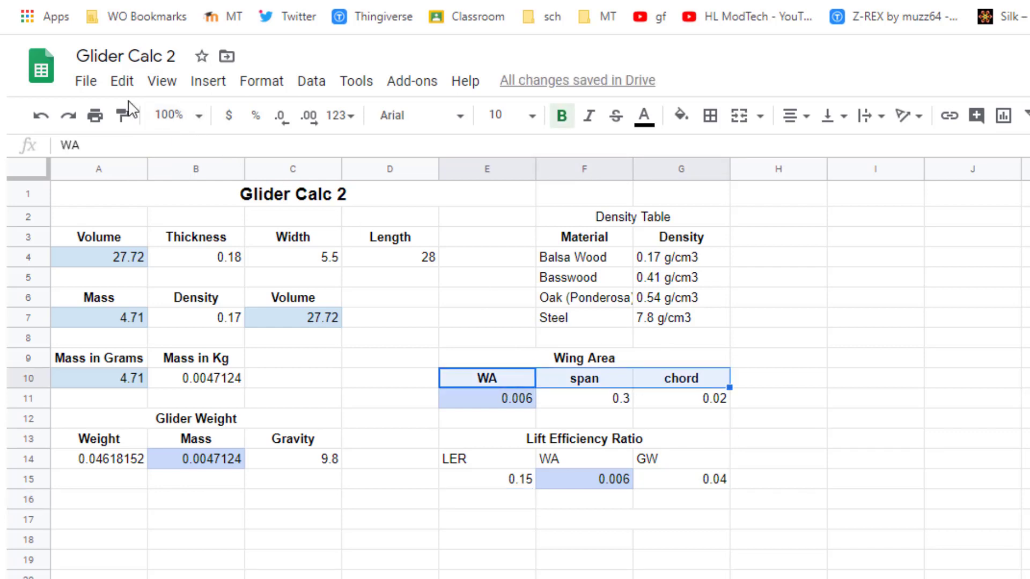
left_click(123, 116)
left_click_drag(482, 462, 661, 461)
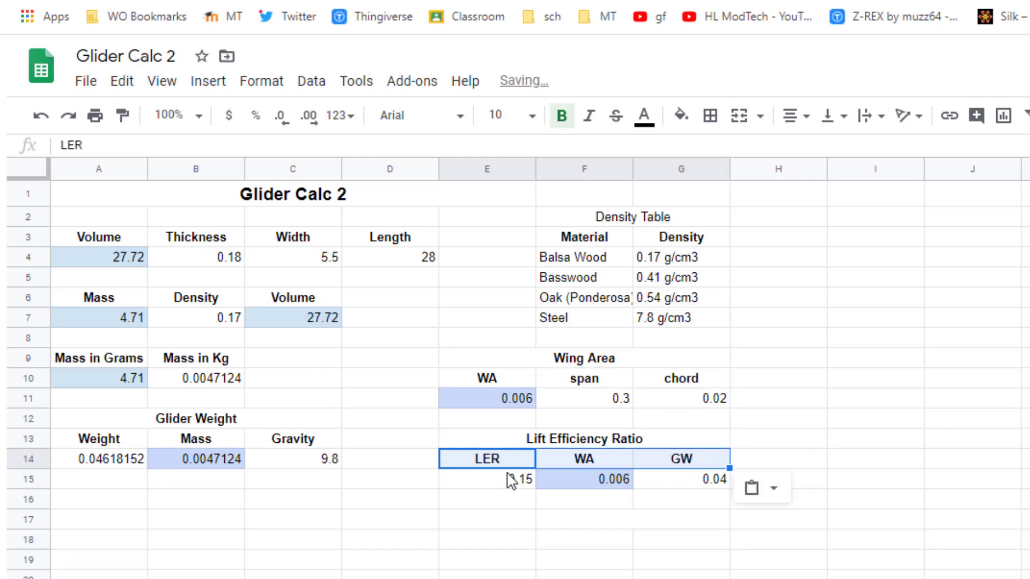
Copy the blue fill formatting from the WA value in F15 to the LER result in E15
left_click(553, 485)
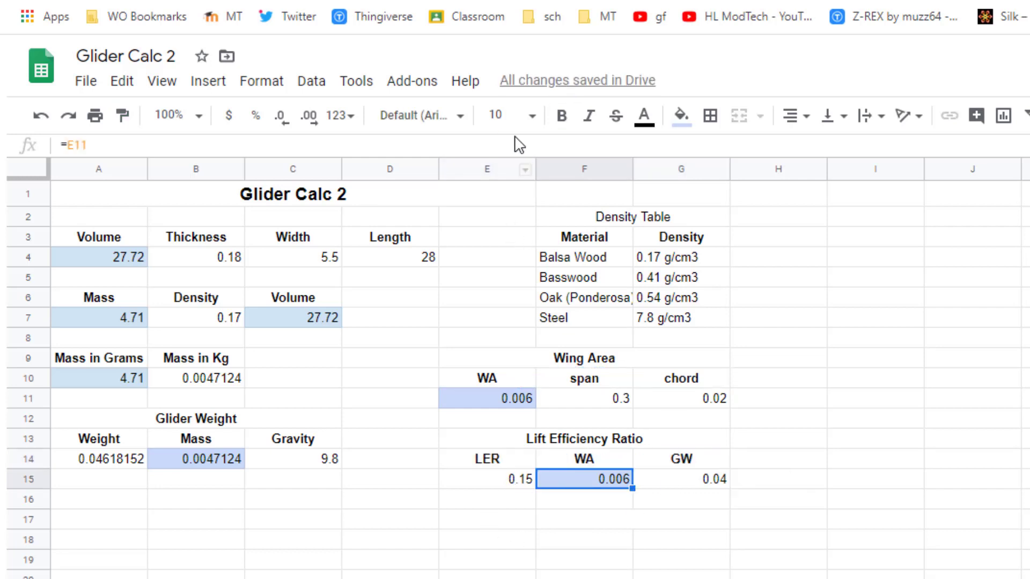
left_click(122, 116)
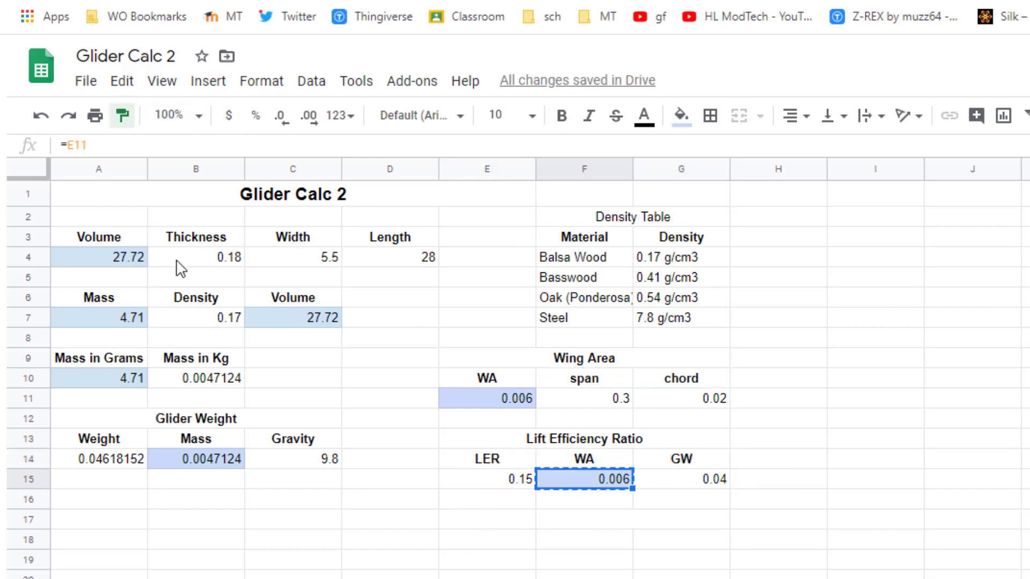
left_click(472, 482)
left_click(488, 539)
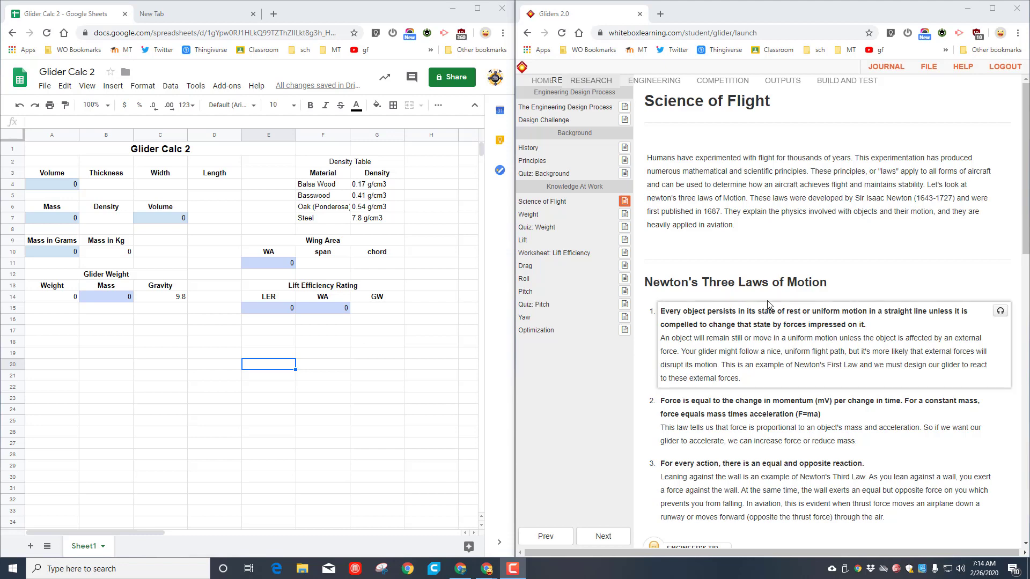
On the Gliders 2.0 site, read through the Science of Flight page, from Newton's laws to the four forces and stability
scroll(657, 281, "down", 3)
scroll(749, 345, "down", 3)
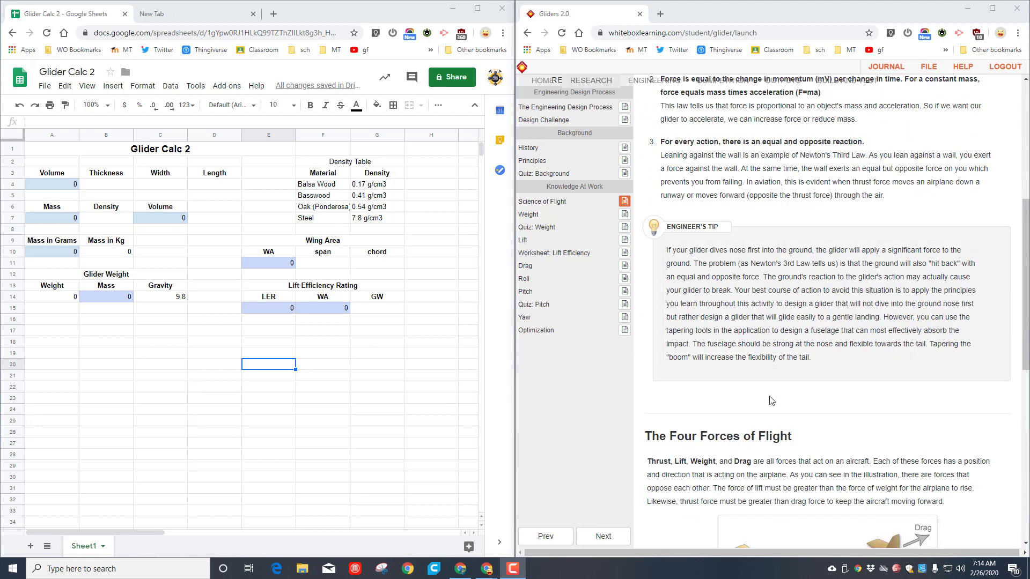
scroll(783, 304, "down", 7)
scroll(707, 238, "up", 2)
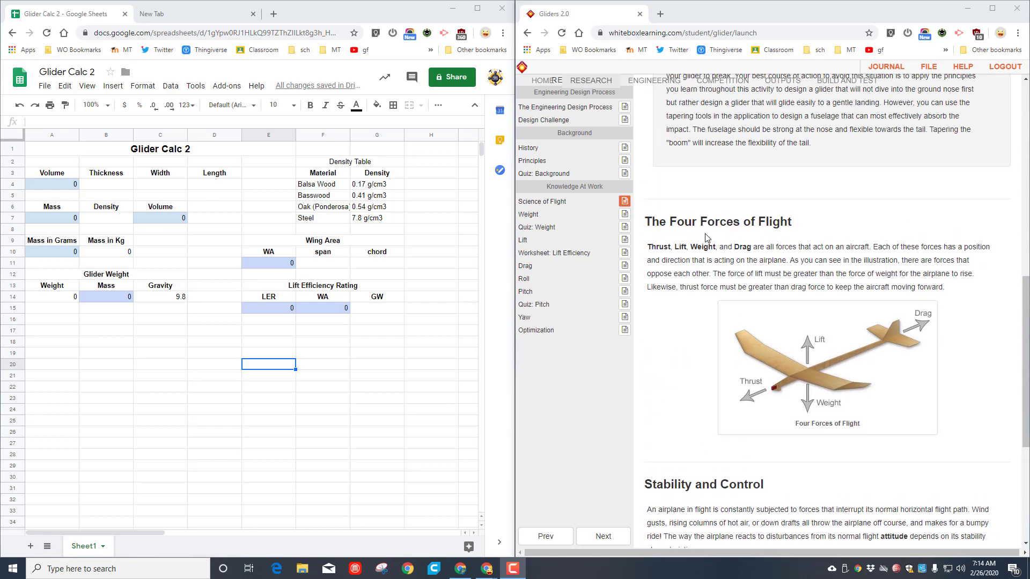
scroll(670, 236, "down", 4)
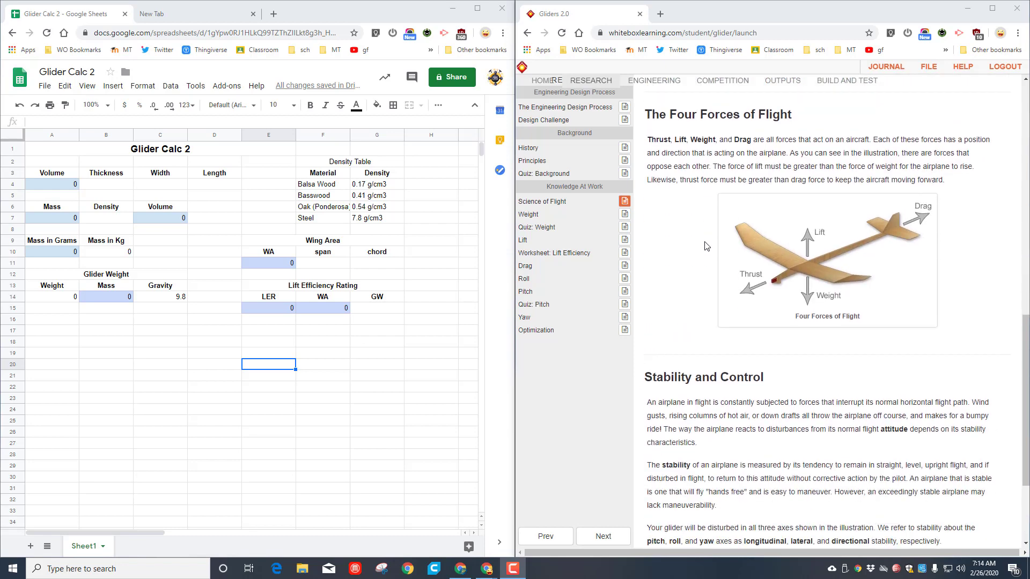
Open the Weight research page and read how weight is calculated from mass and gravity
left_click(603, 217)
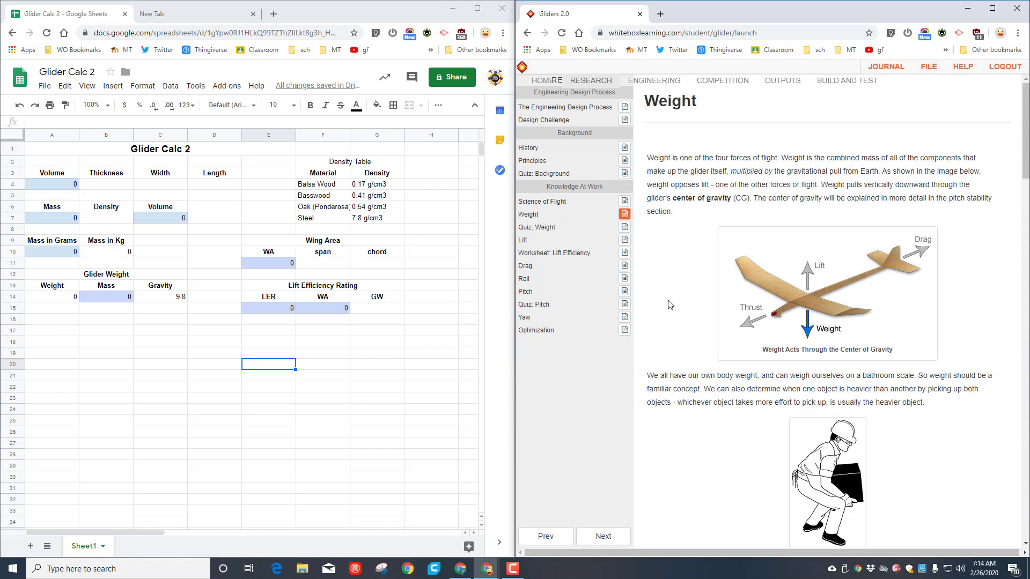
scroll(670, 300, "down", 4)
scroll(672, 302, "up", 4)
scroll(674, 299, "down", 4)
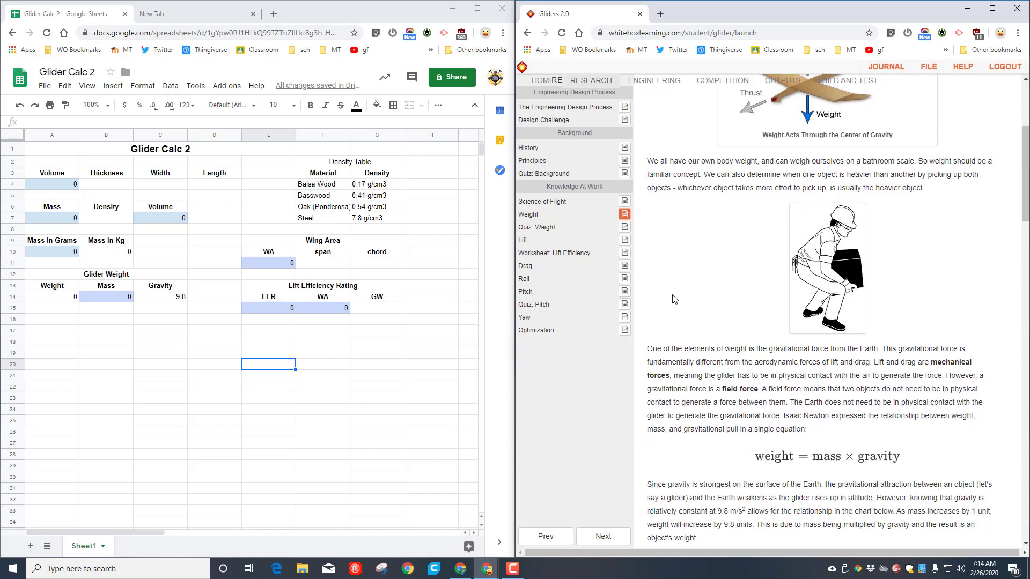
Read on through the Weight page, from the mass and density equations to the Calculating Weight example
scroll(644, 338, "down", 7)
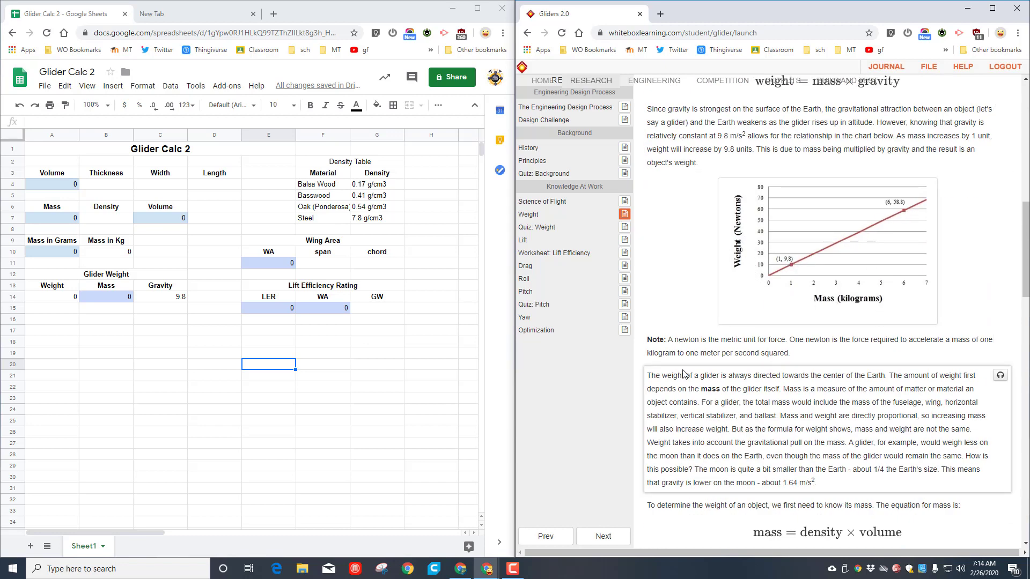
scroll(685, 373, "down", 2)
scroll(685, 374, "down", 2)
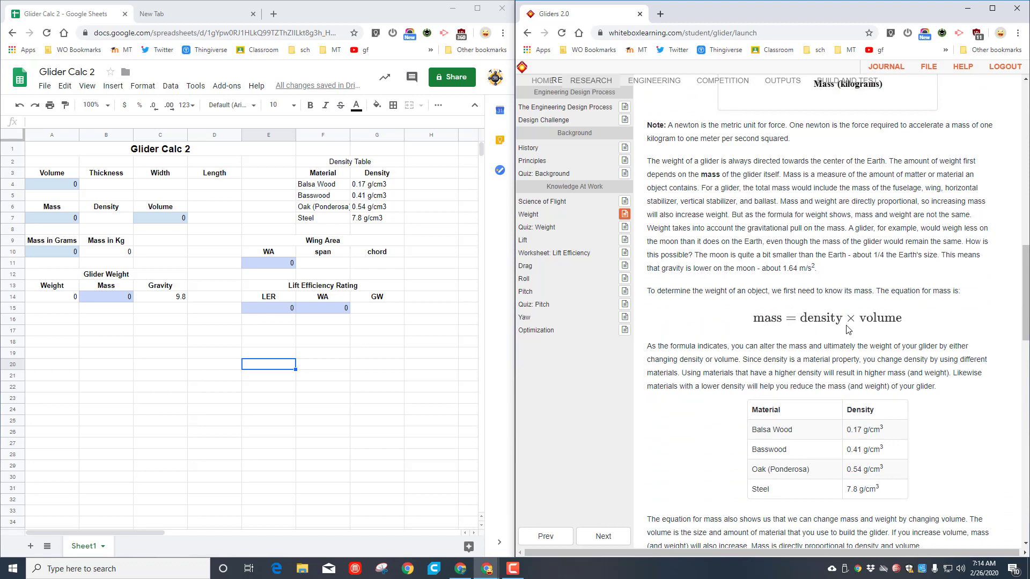
scroll(756, 384, "down", 2)
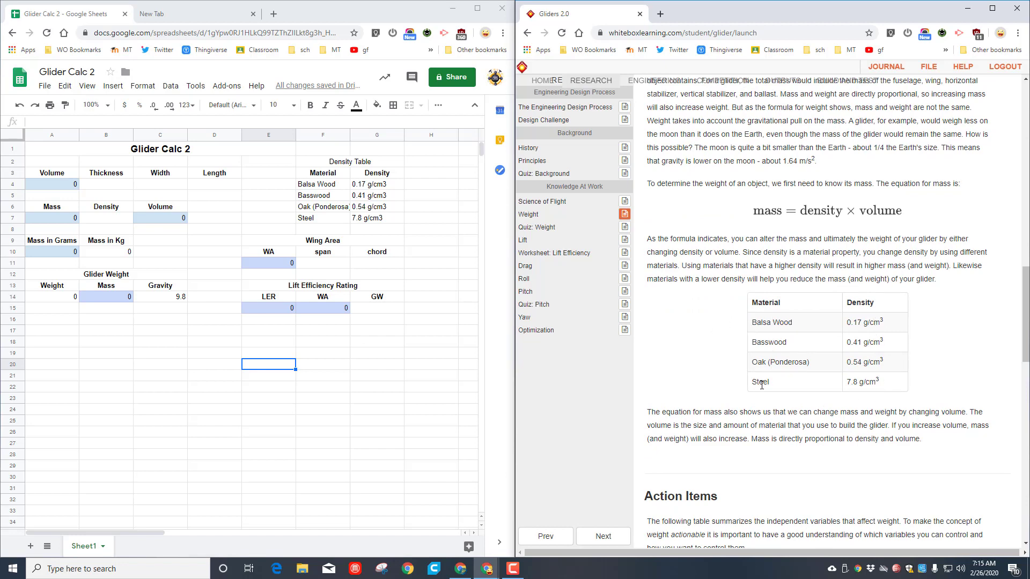
scroll(762, 382, "down", 5)
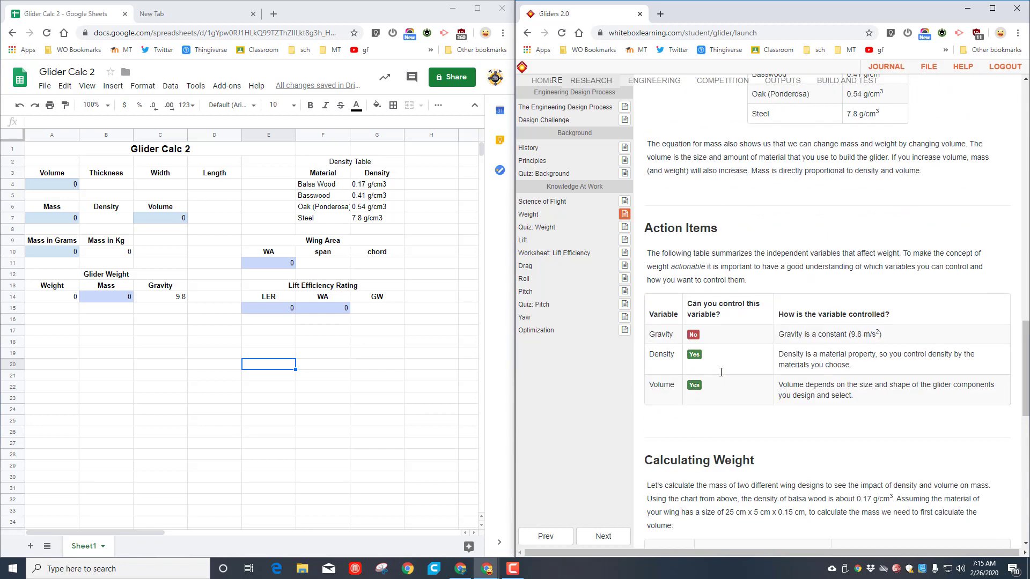
scroll(721, 372, "down", 7)
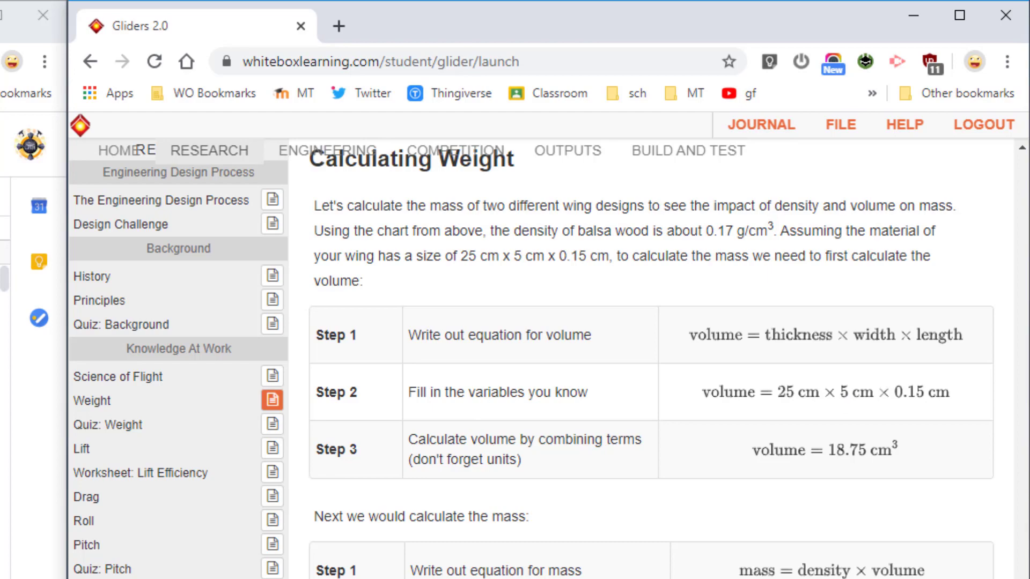
Enter the example wing's dimensions in the Volume row: thickness 0.15, width 5 and length 25
left_click(119, 185)
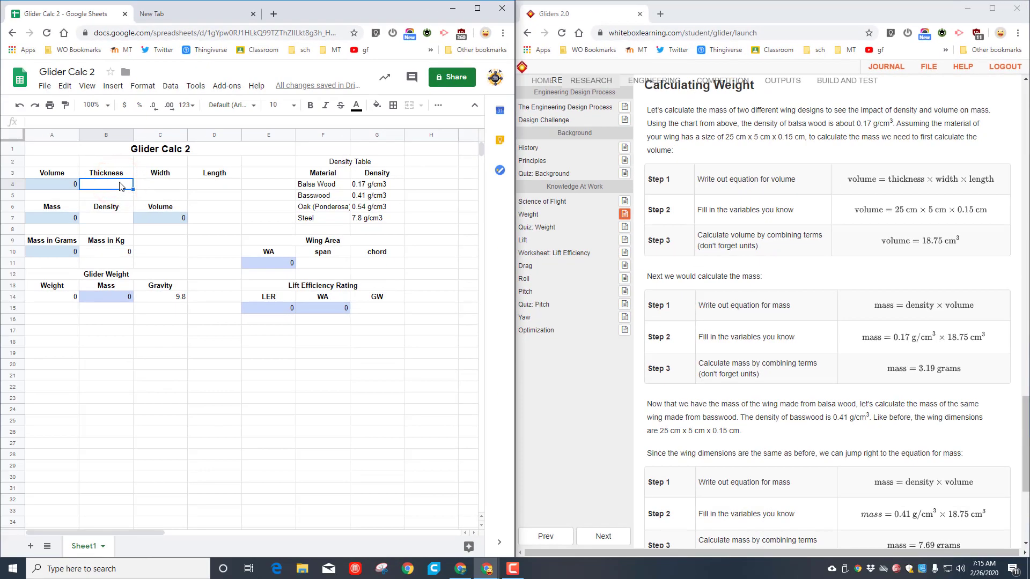
type(".15")
key("Tab")
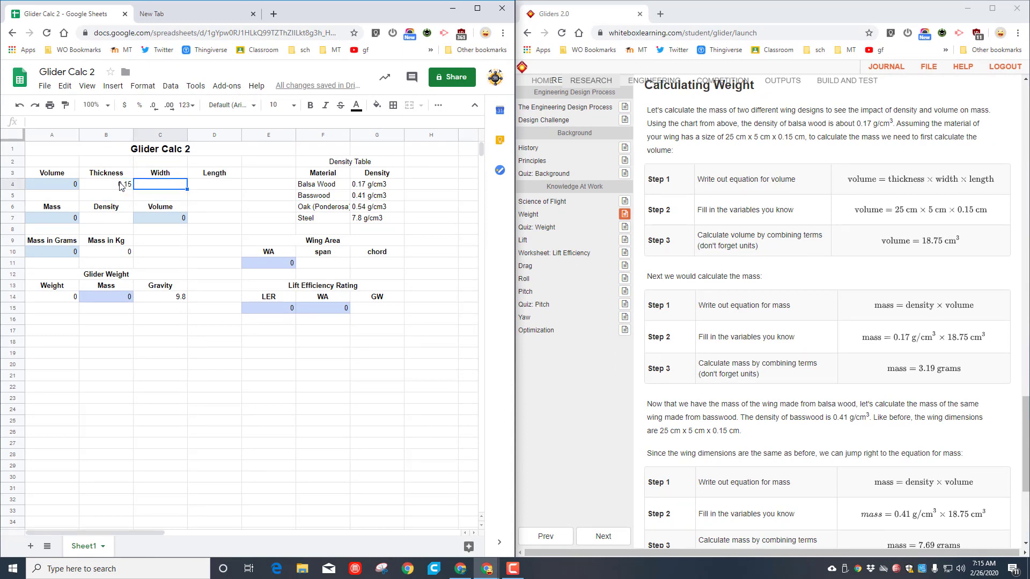
type("5")
key("Return")
key("Right")
key("Up")
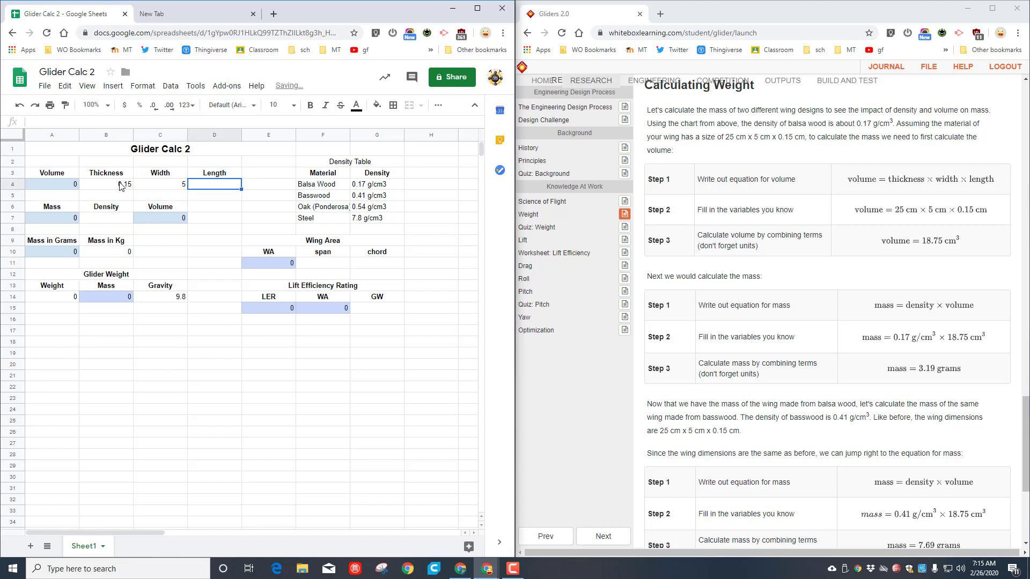
type("25")
key("Return")
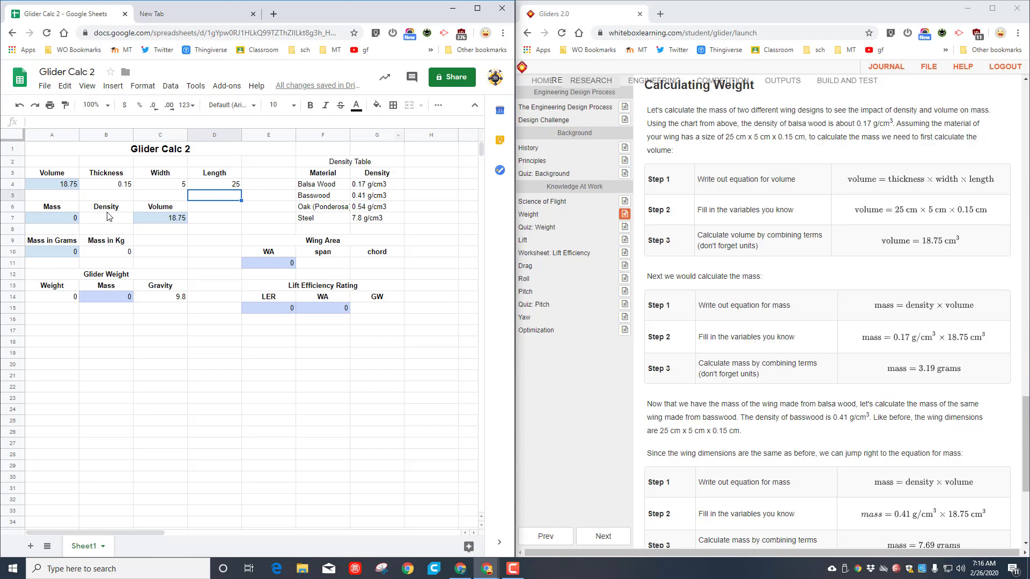
Enter balsa wood's density of 0.17 in B7 of the mass calculation
left_click(108, 218)
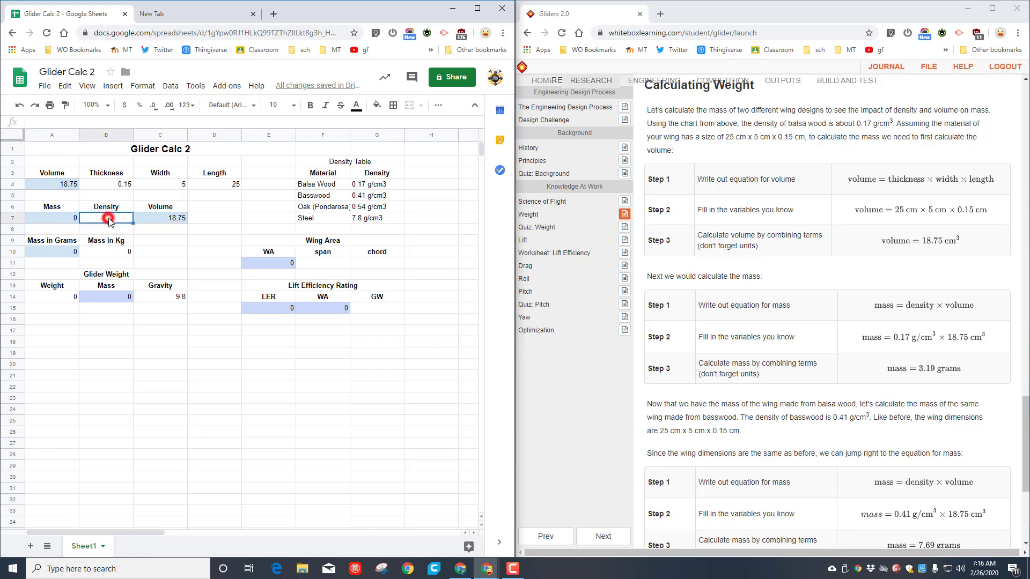
type(".17")
key("Return")
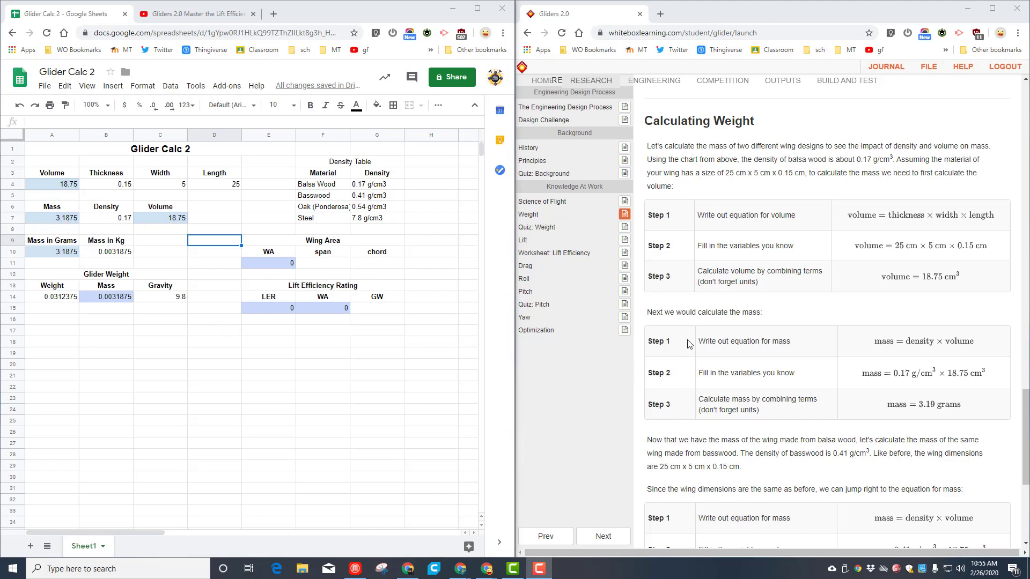
Reduce the mass result in A7 to two decimal places
left_click(71, 219)
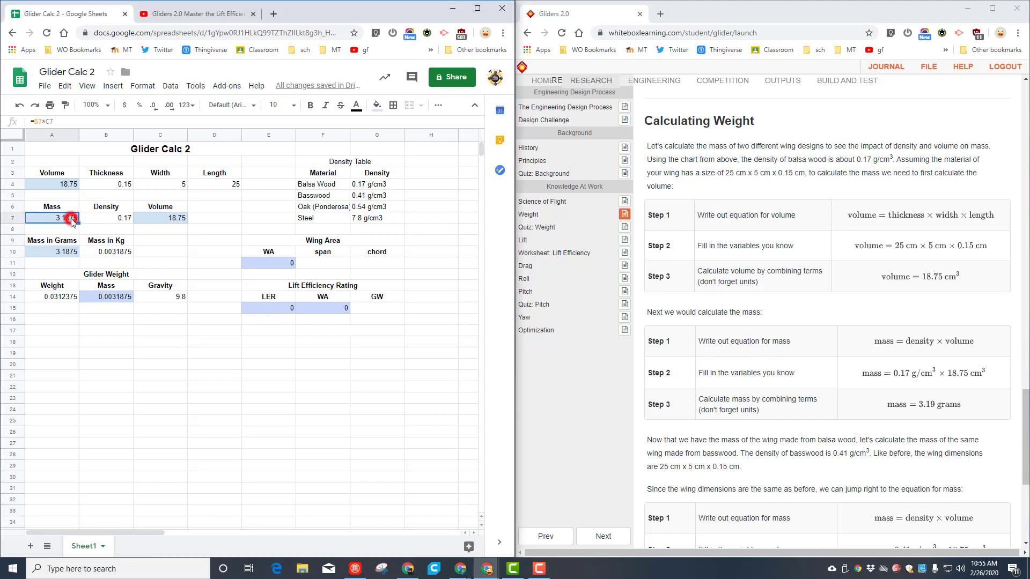
left_click(154, 106)
left_click(154, 106)
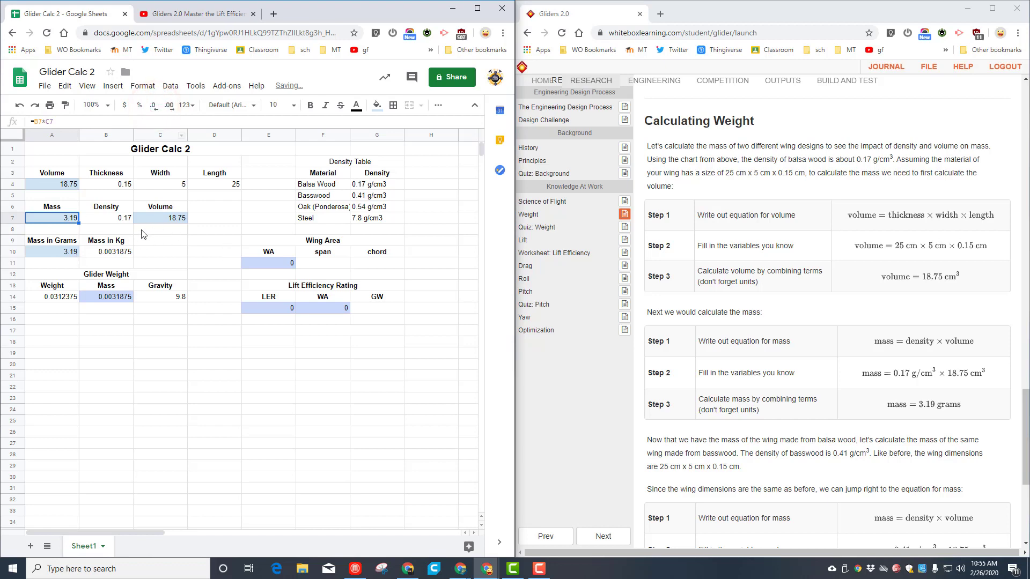
Set the density in B7 to 0.41 to test the basswood wing from the worked example
scroll(722, 330, "down", 1)
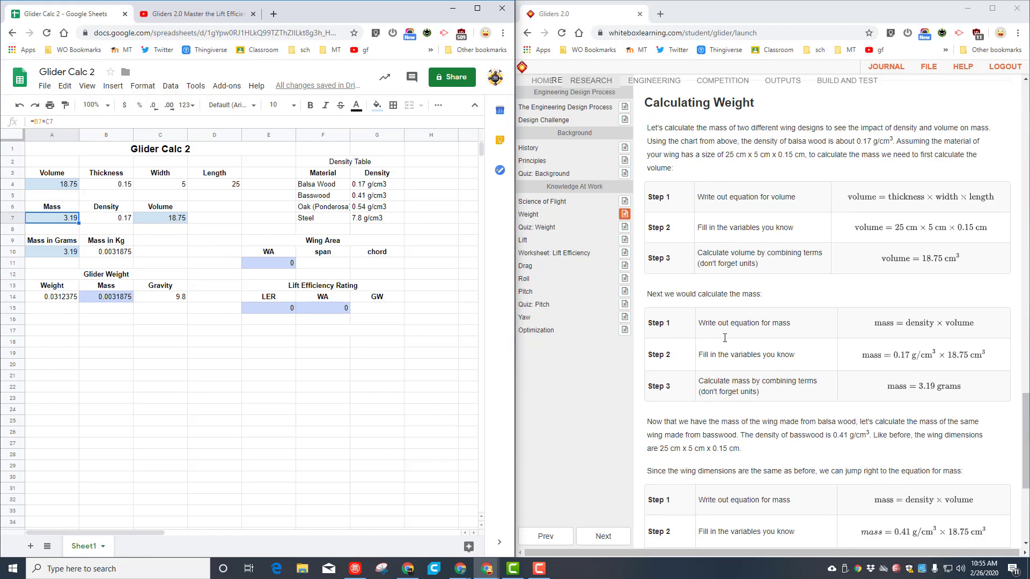
scroll(773, 384, "down", 1)
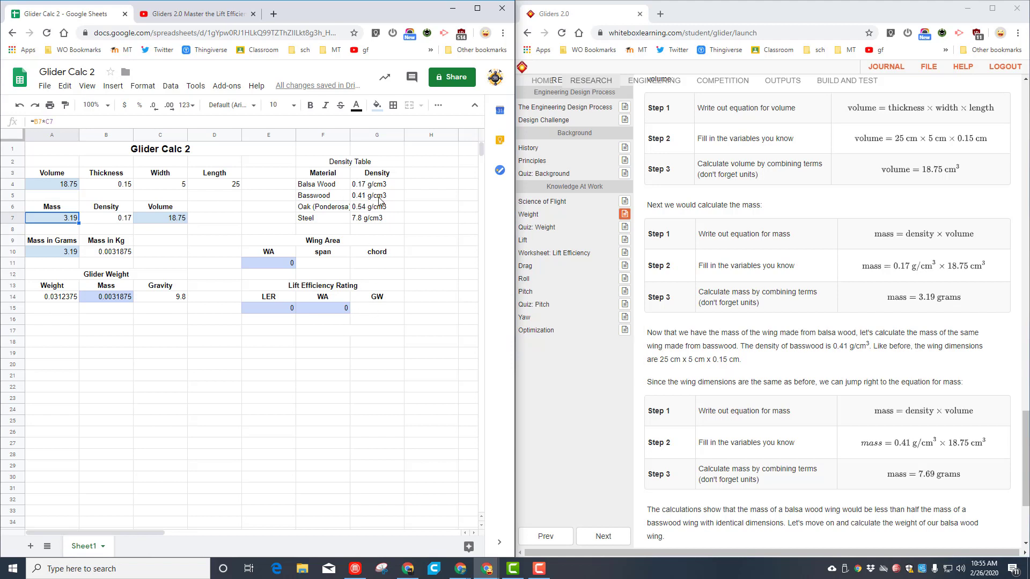
key("Right")
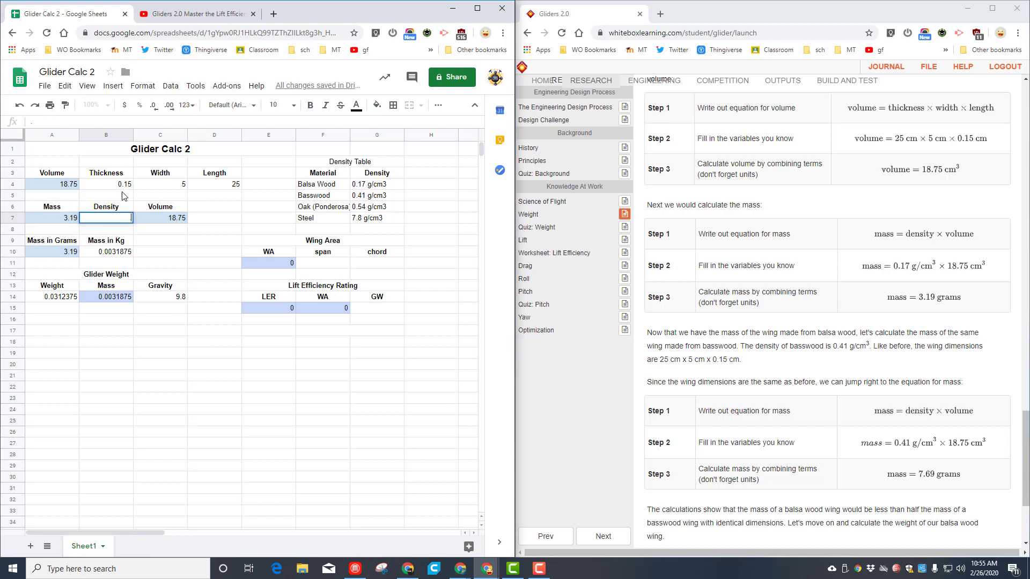
type(".41")
key("Return")
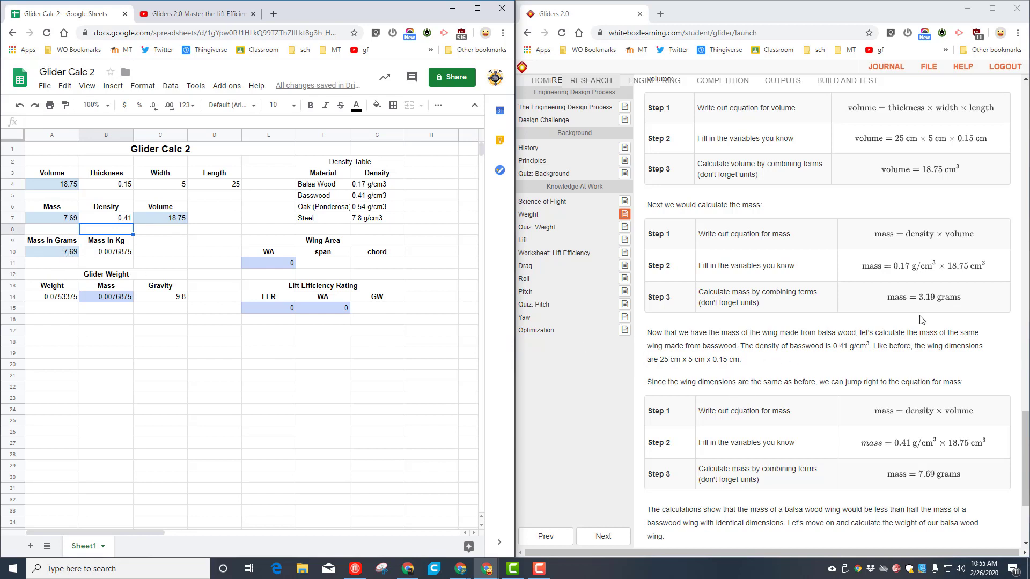
Set the density in B7 to balsa wood's 0.17 and compare the glider weight with the page's worked weight calculation
scroll(869, 386, "down", 2)
scroll(869, 386, "down", 1)
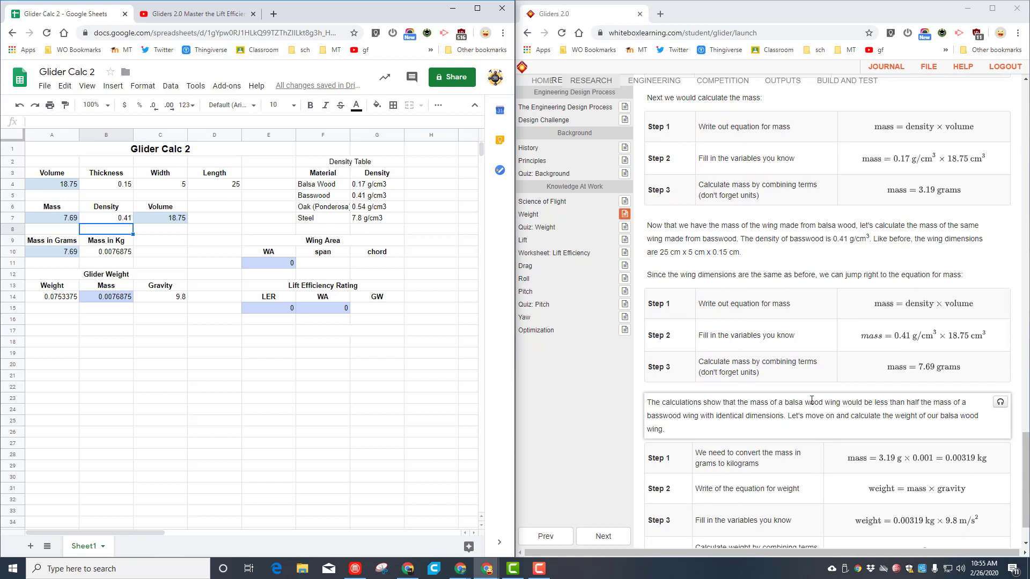
left_click(615, 387)
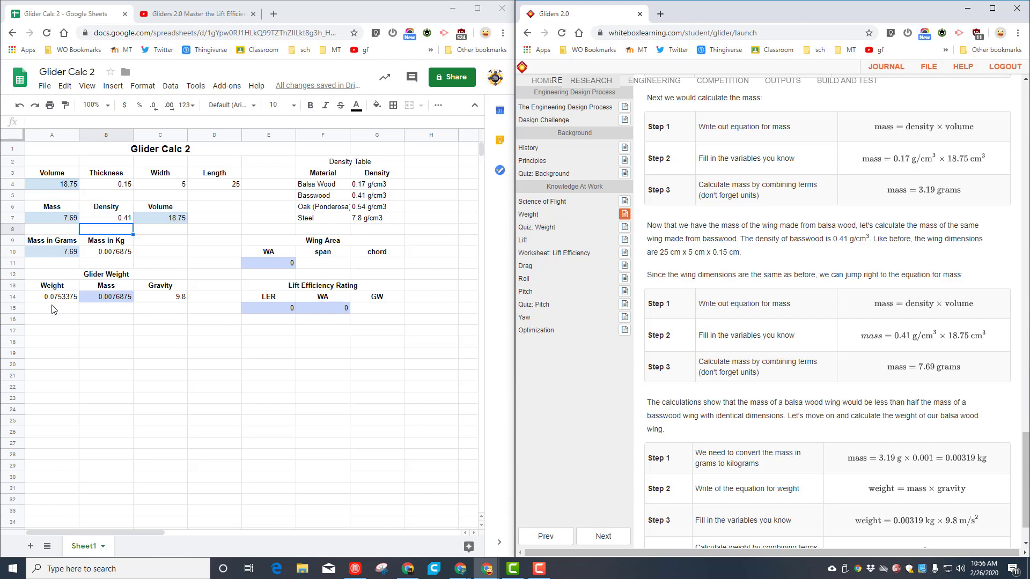
left_click(120, 219)
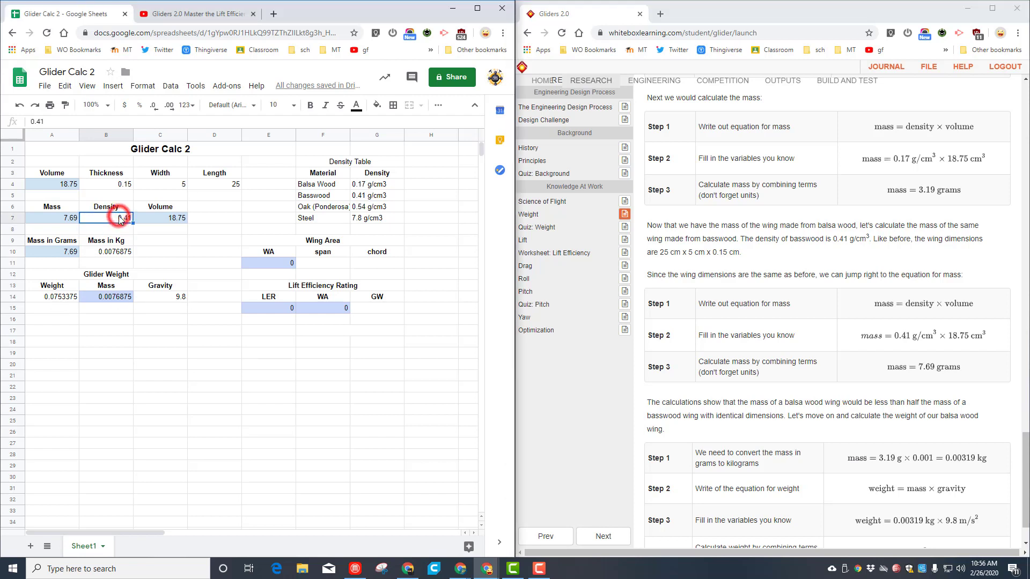
type(".")
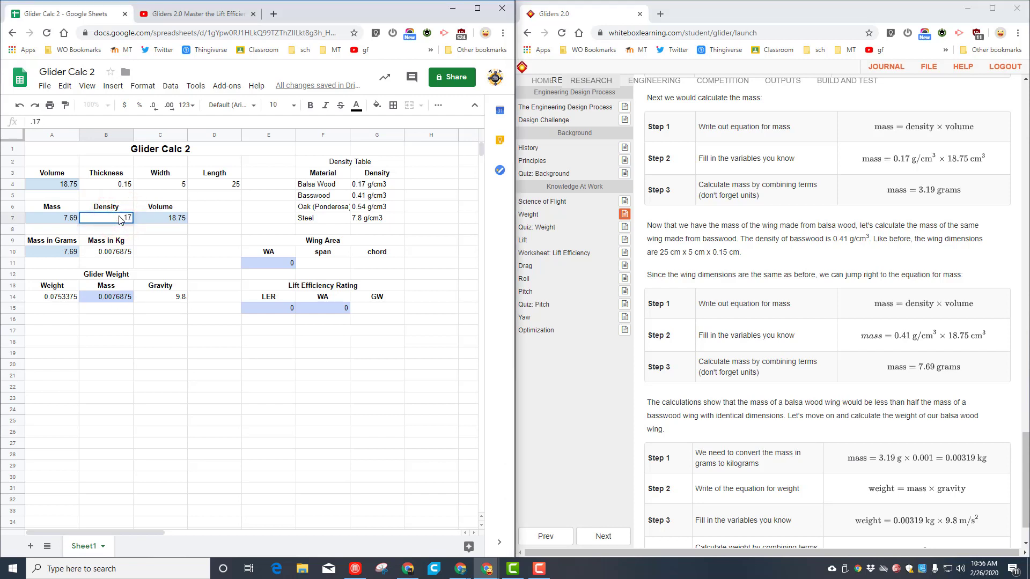
key("Return")
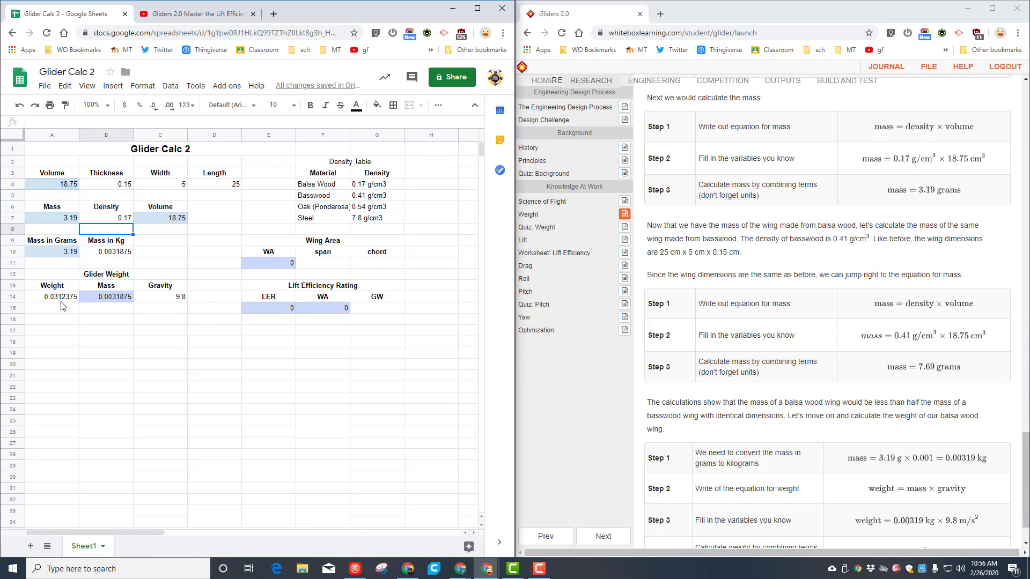
scroll(827, 321, "down", 1)
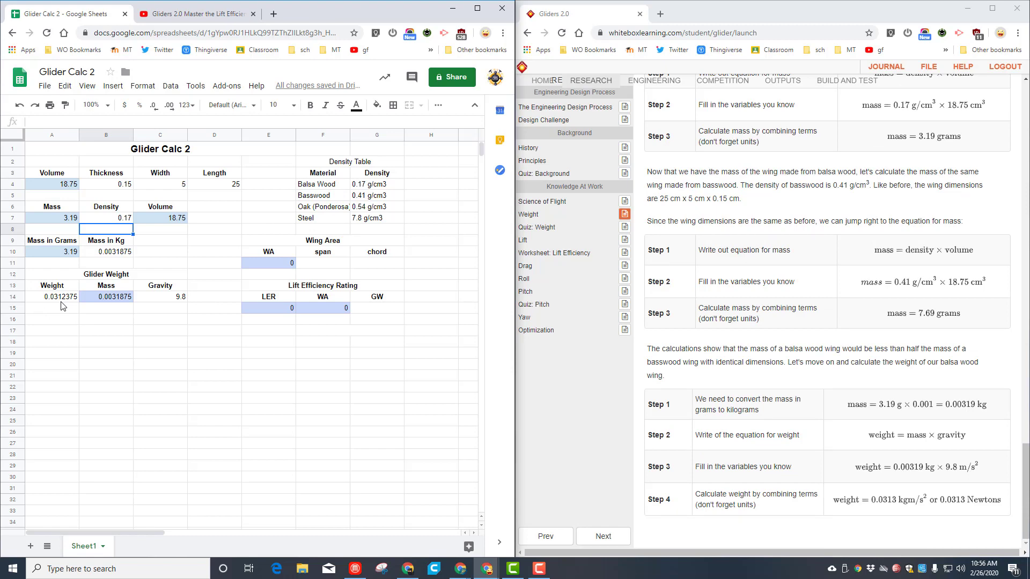